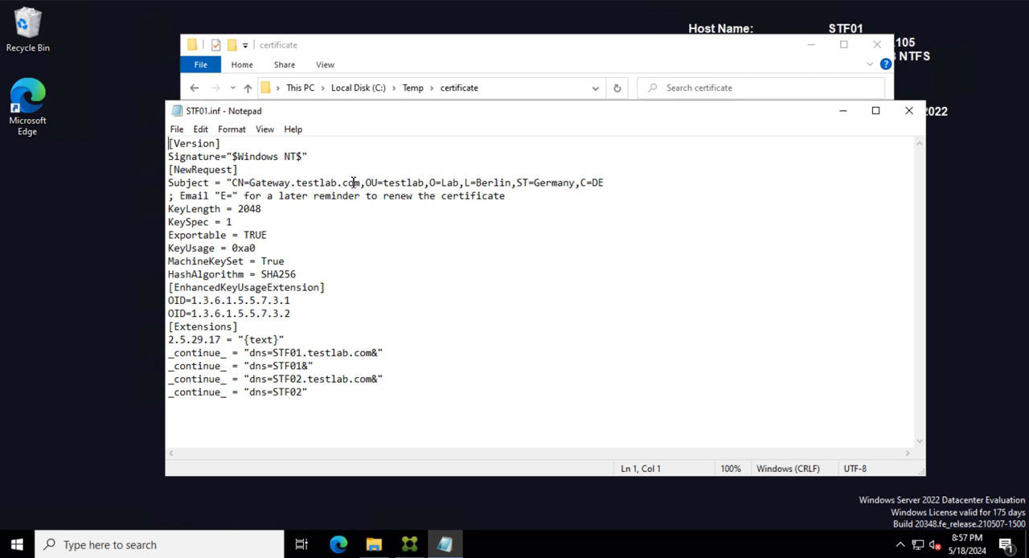
- Review the subject common name, DNS entries, Exportable setting and enhanced key usage OIDs in STF01.inf and close the file
left_click_drag(362, 183, 249, 182)
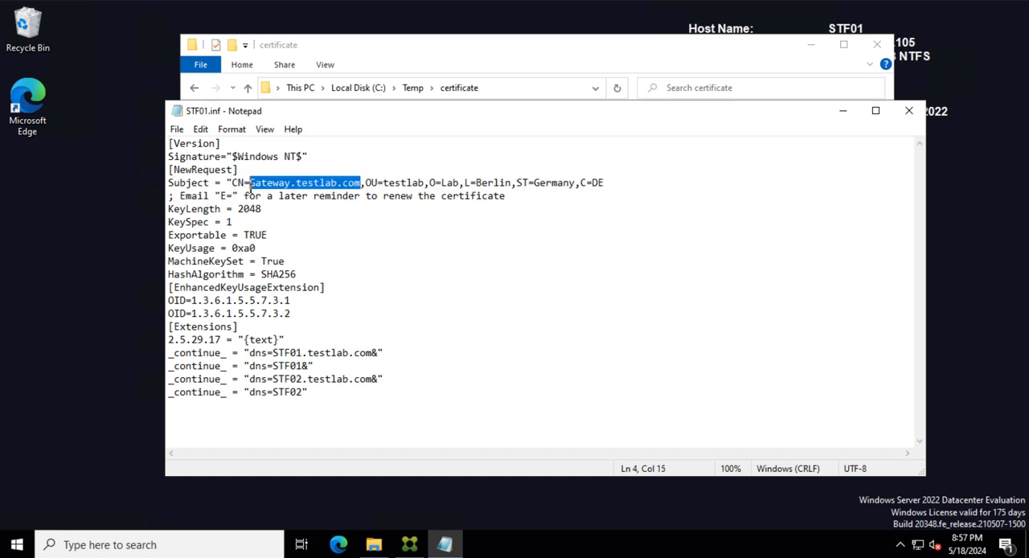
left_click(398, 262)
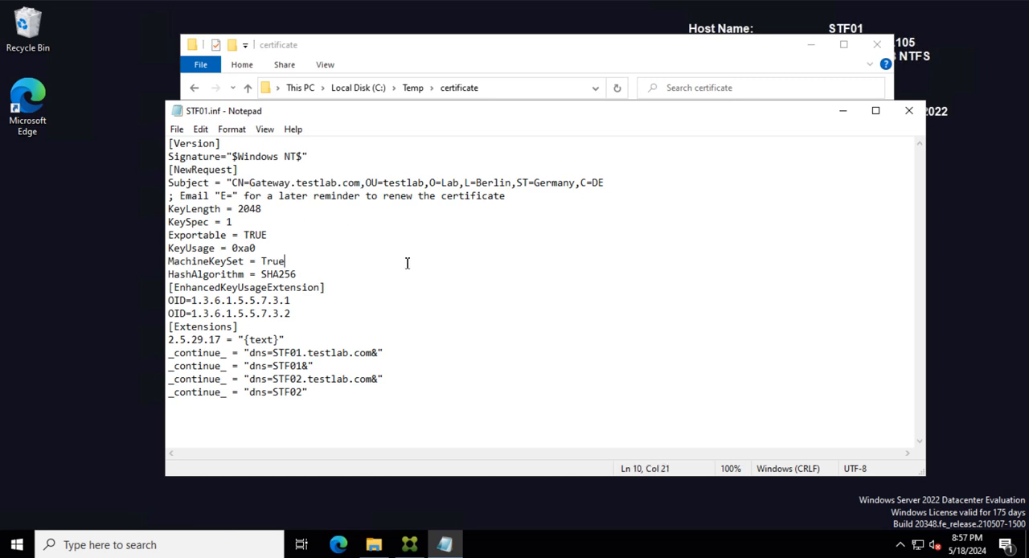
left_click_drag(248, 354, 462, 393)
left_click(449, 367)
left_click_drag(250, 182, 361, 182)
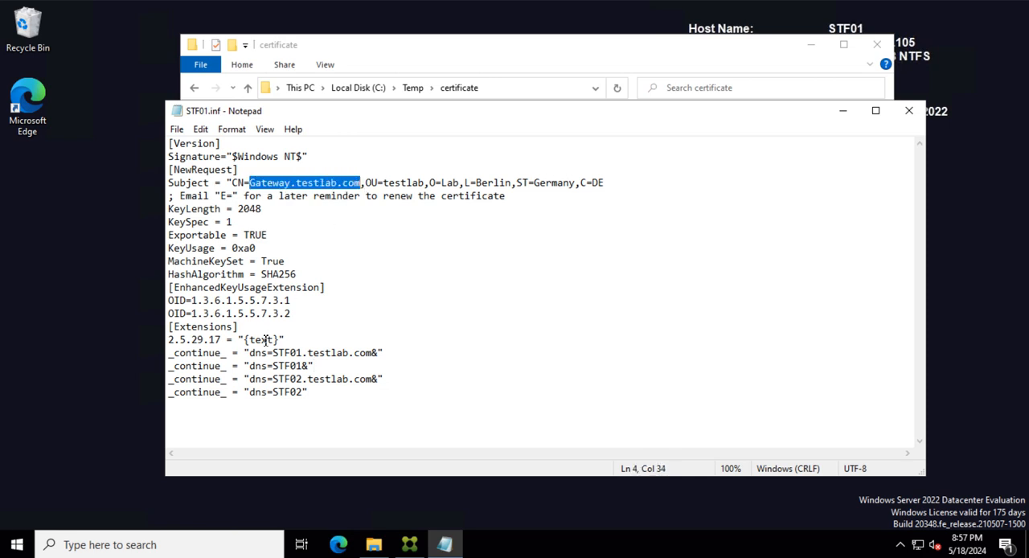
left_click_drag(250, 354, 318, 408)
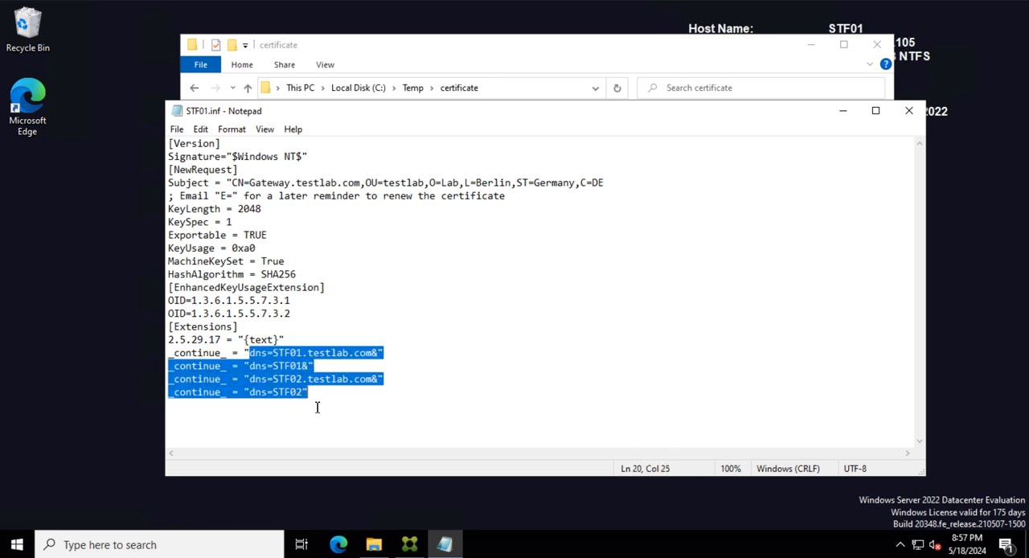
left_click(478, 378)
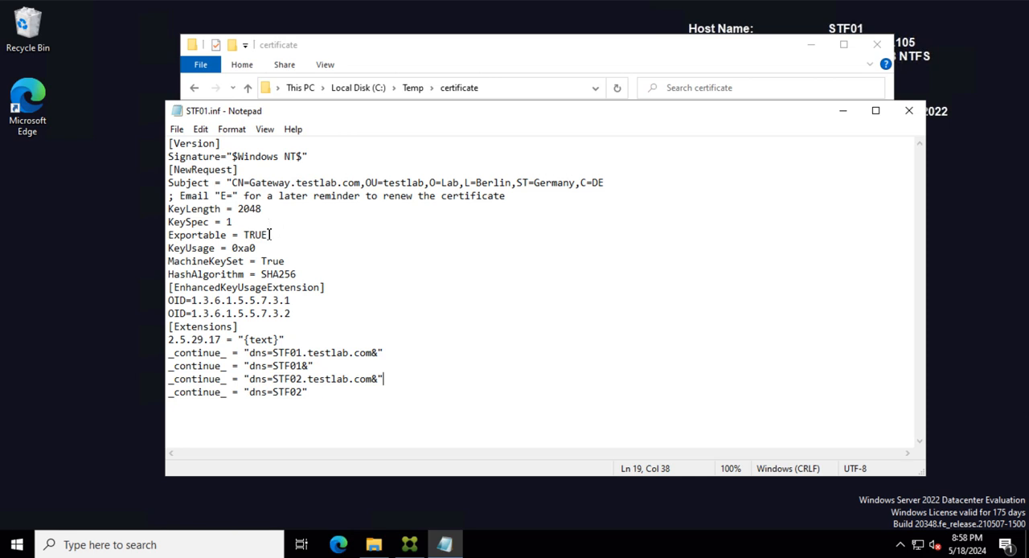
left_click_drag(271, 234, 170, 234)
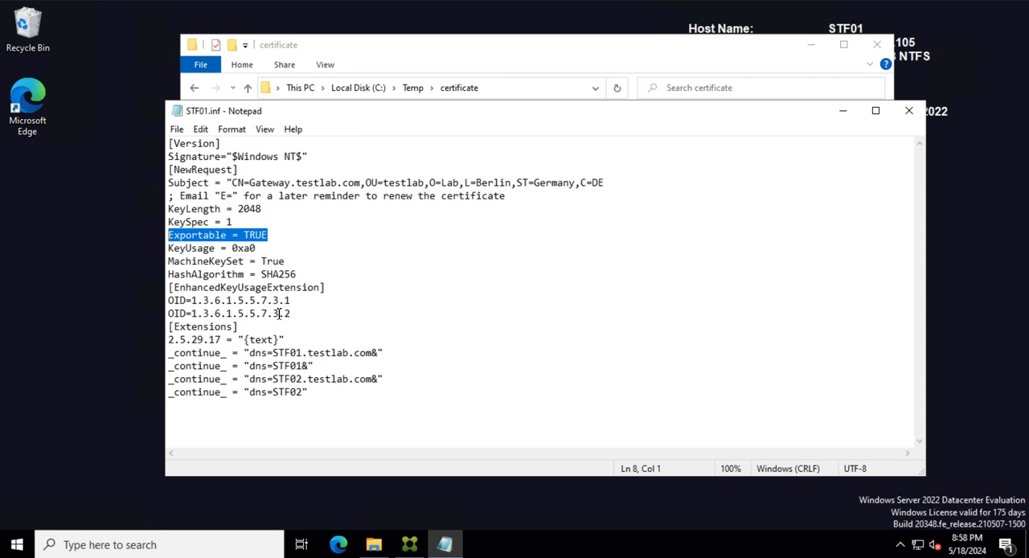
left_click_drag(294, 300, 169, 299)
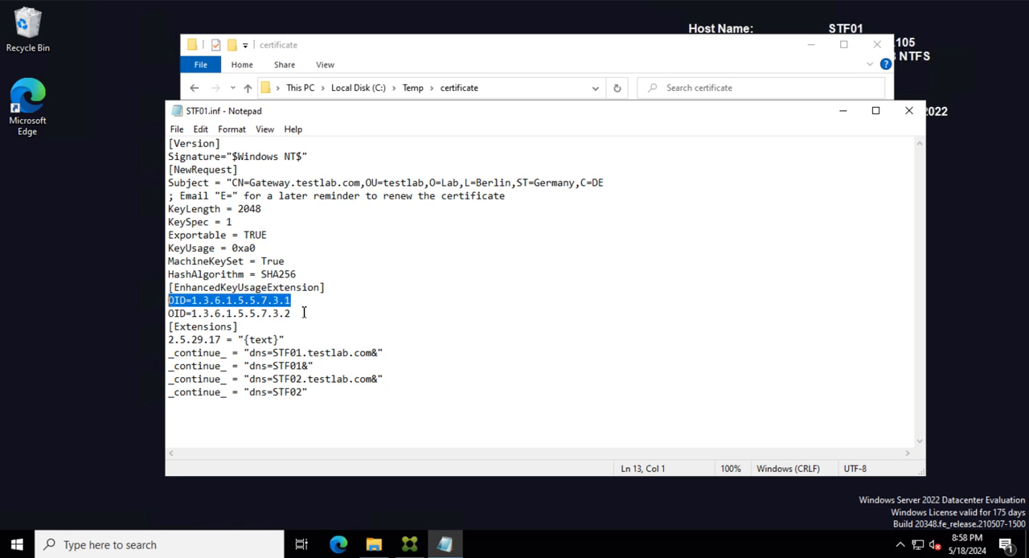
left_click(303, 313)
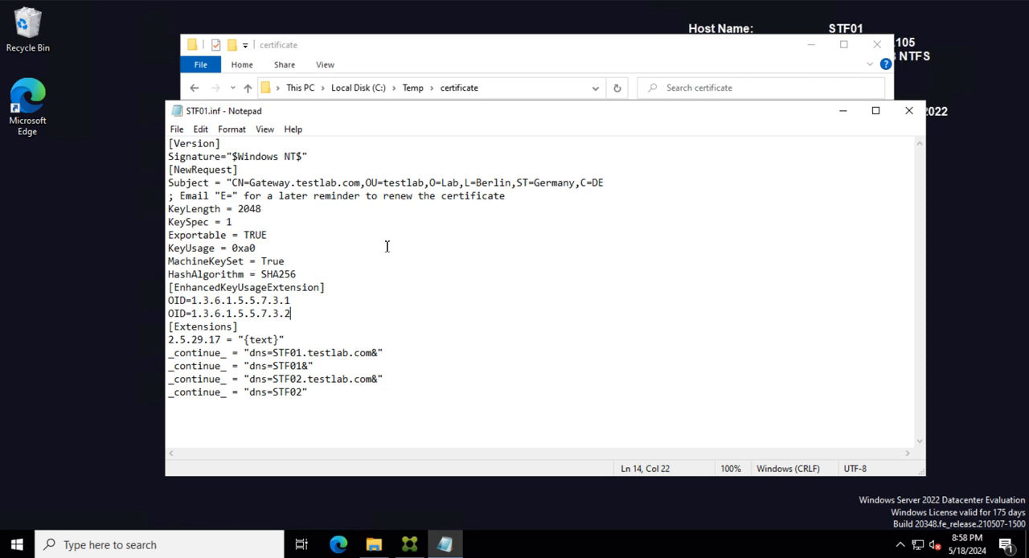
left_click(908, 111)
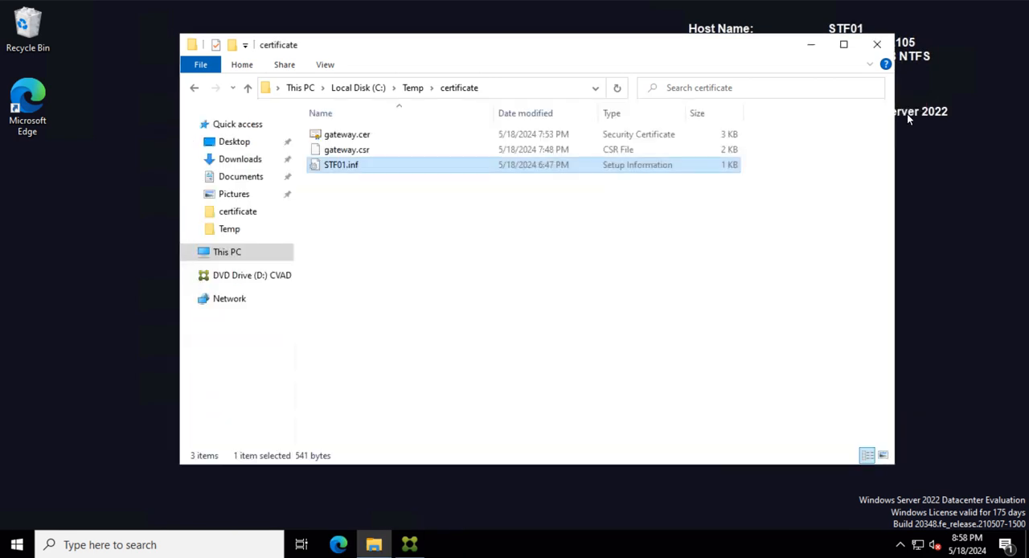
- Open Command Prompt as administrator, allow it to make changes, and move its window below the certificate folder's file list
left_click(357, 151)
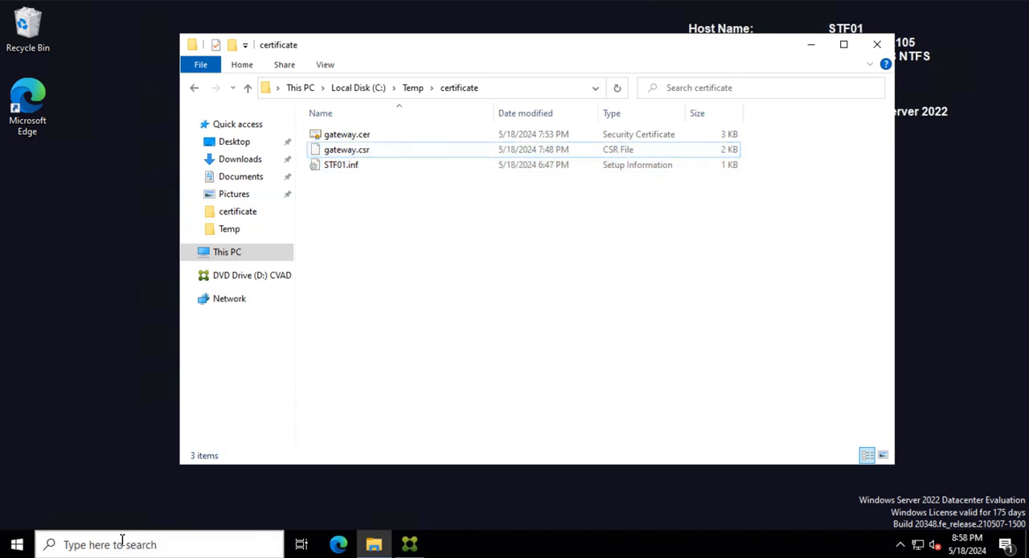
left_click(110, 544)
type("cmd")
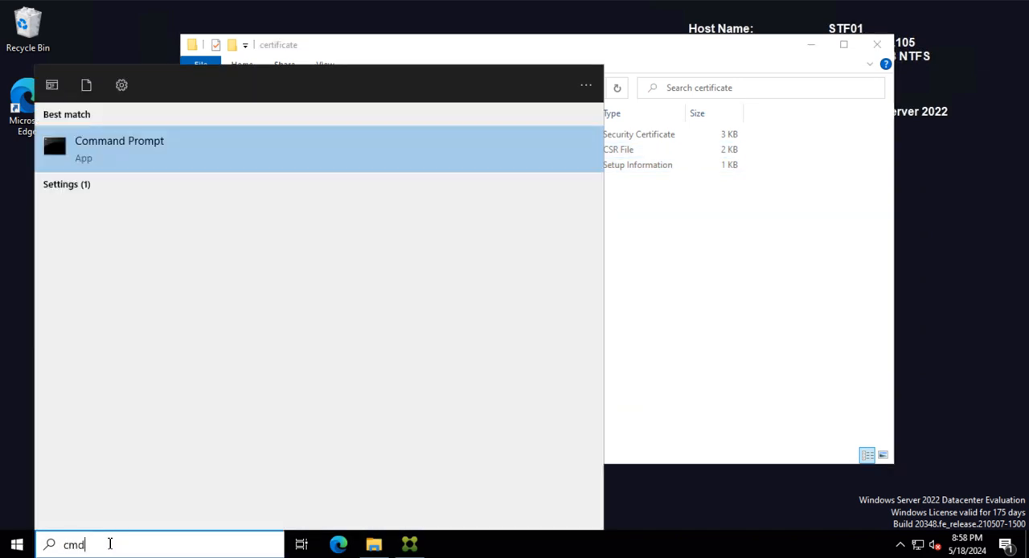
right_click(121, 149)
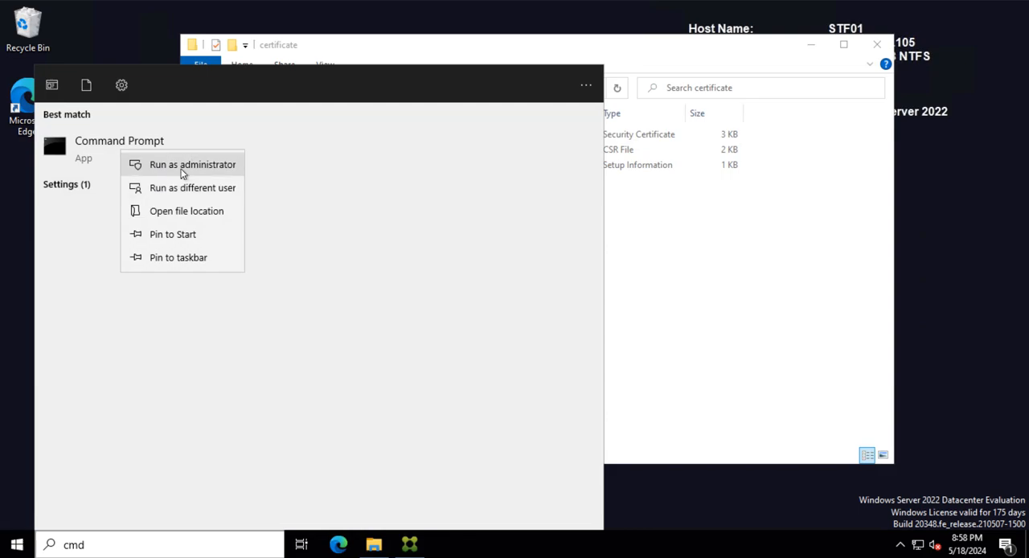
left_click(191, 165)
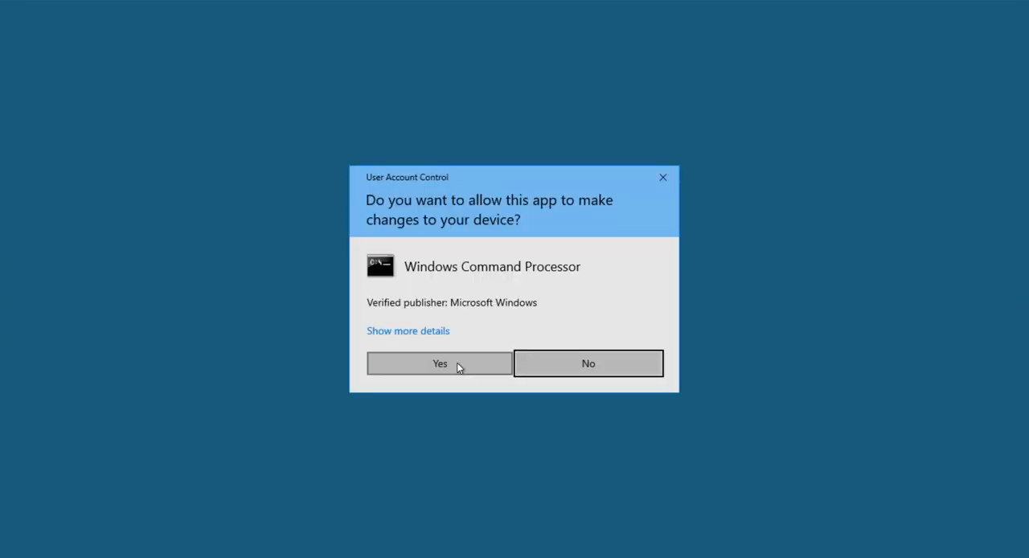
left_click(457, 363)
left_click_drag(425, 87, 509, 209)
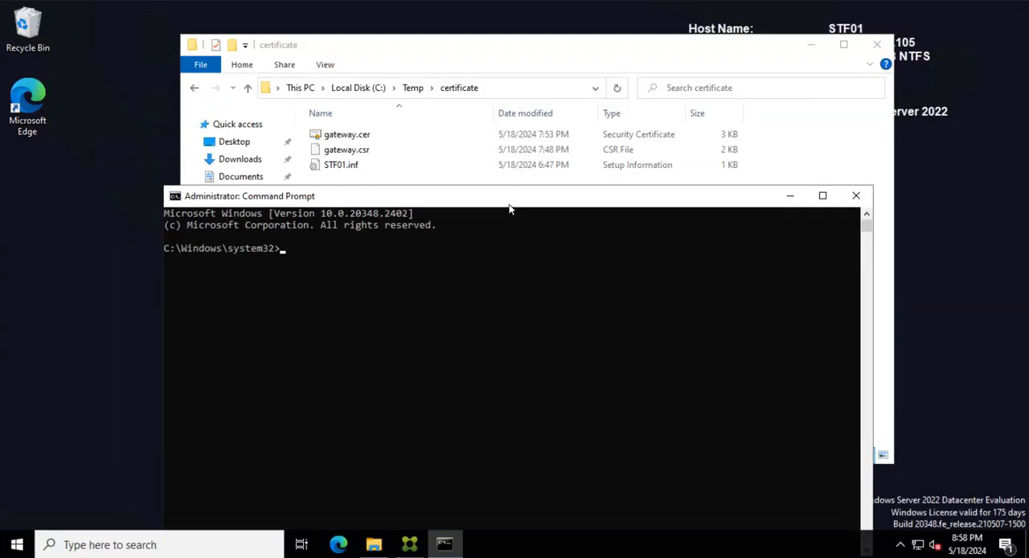
- Change the working directory to c:\temp\certificate
left_click(324, 260)
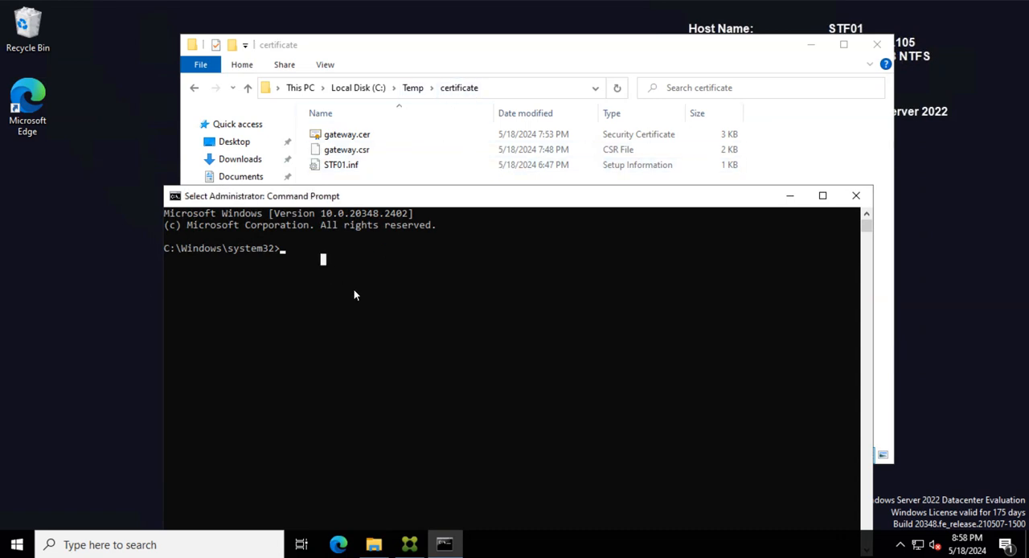
type("cd :")
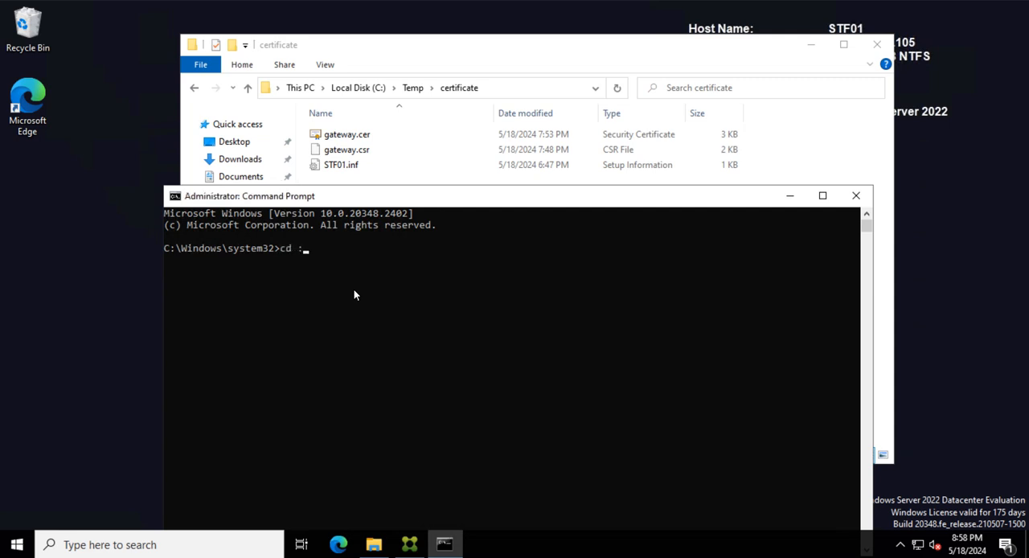
key("BackSpace")
type("c:")
type("\\temp")
type("\\")
type("certifica")
type("te")
key("Return")
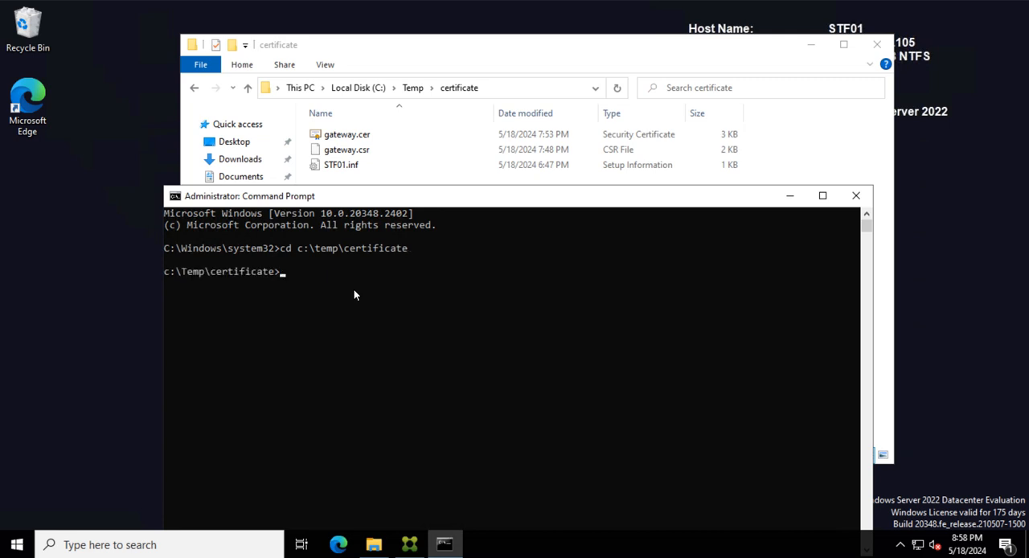
- Create a certificate request from the INF file by running certreq -new stf01.inf gateway2.csr
type("certreq -new stf01")
type(".inf")
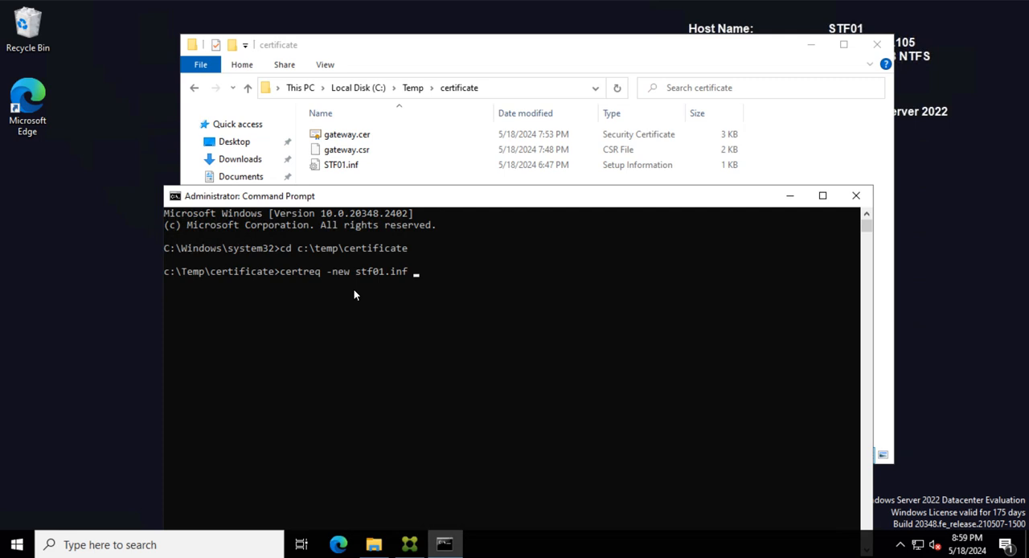
type("gateway2.csr")
key("Return")
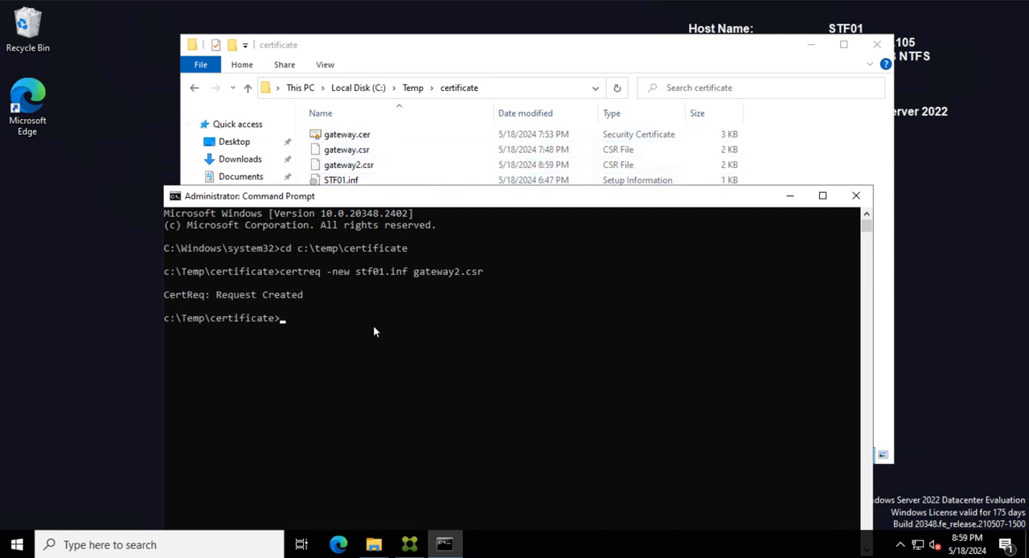
- Minimize the command window and open gateway.csr in Notepad without making it the default app for .csr files
left_click(789, 195)
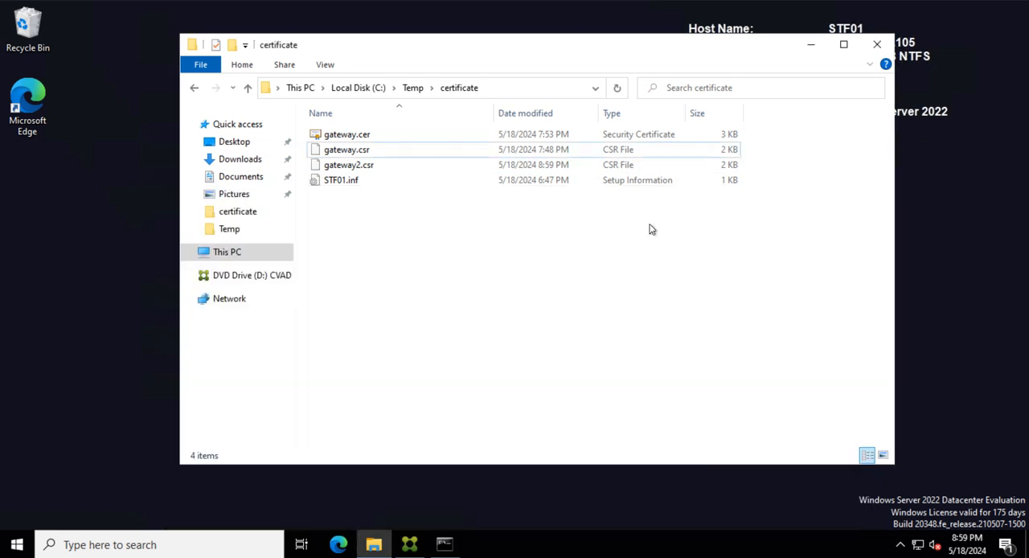
left_click(390, 166)
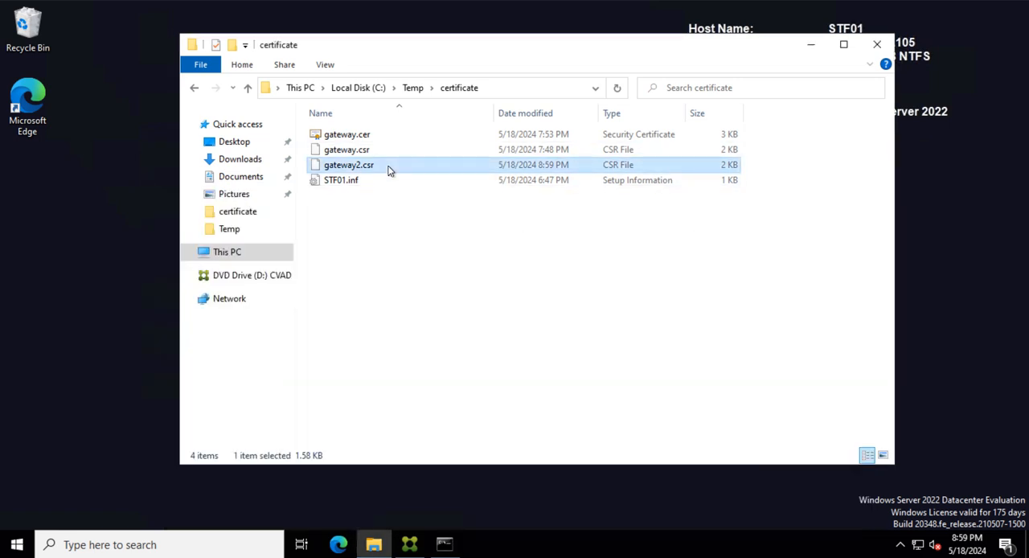
left_click(379, 153)
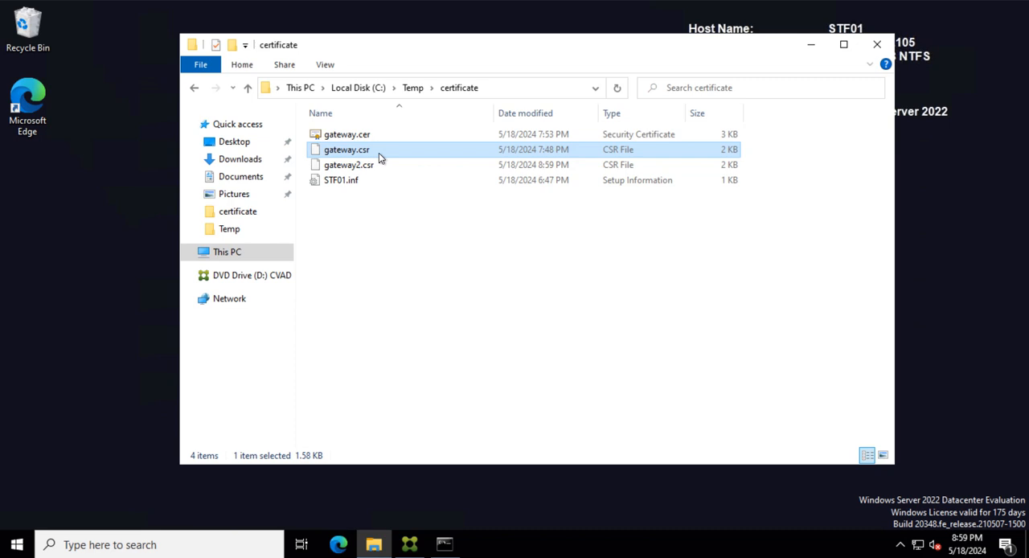
right_click(379, 152)
left_click(402, 164)
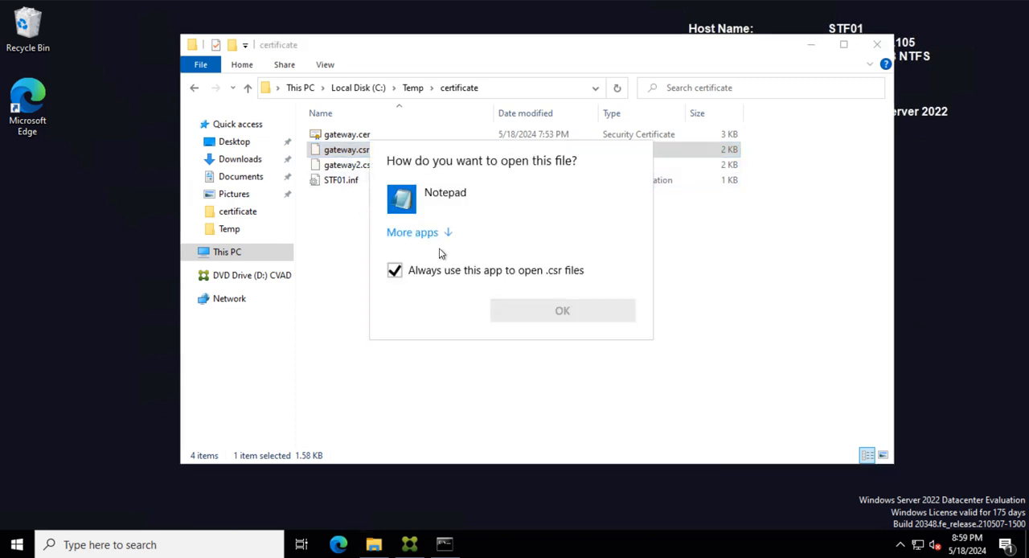
left_click(393, 270)
left_click(482, 200)
left_click(518, 309)
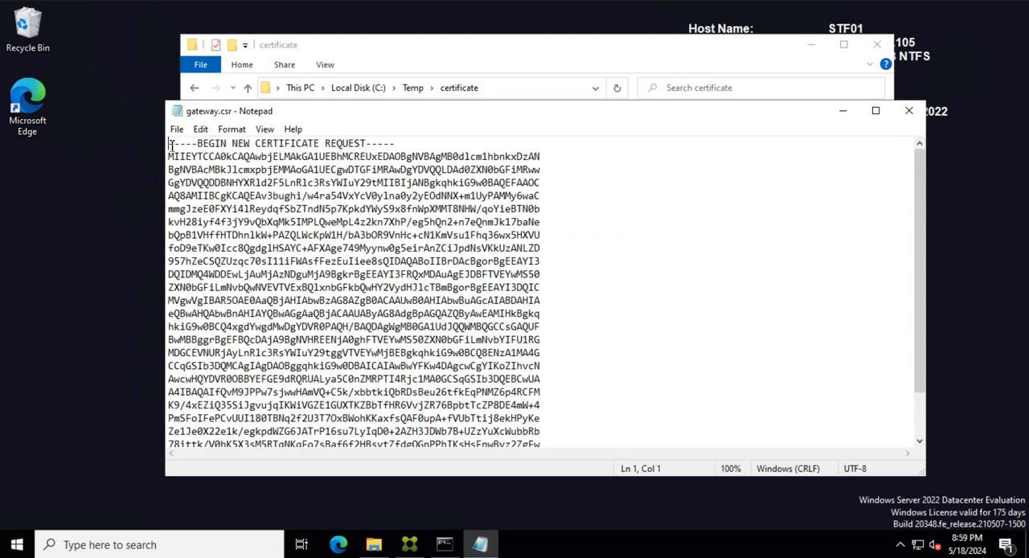
- Copy the whole certificate request text from gateway.csr, including its BEGIN and END lines, and close the file
left_click_drag(169, 143, 384, 418)
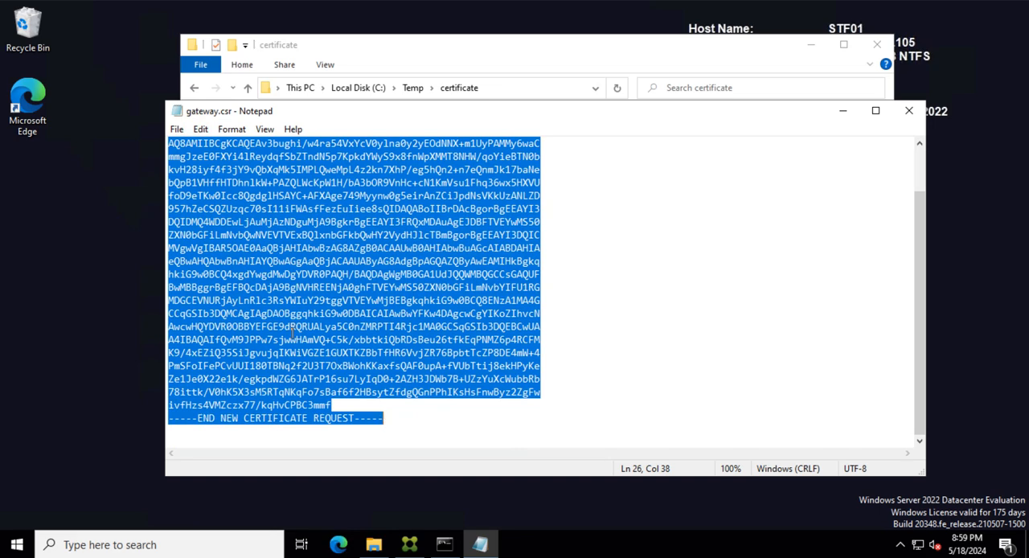
right_click(275, 302)
left_click(309, 349)
left_click(909, 110)
left_click(490, 283)
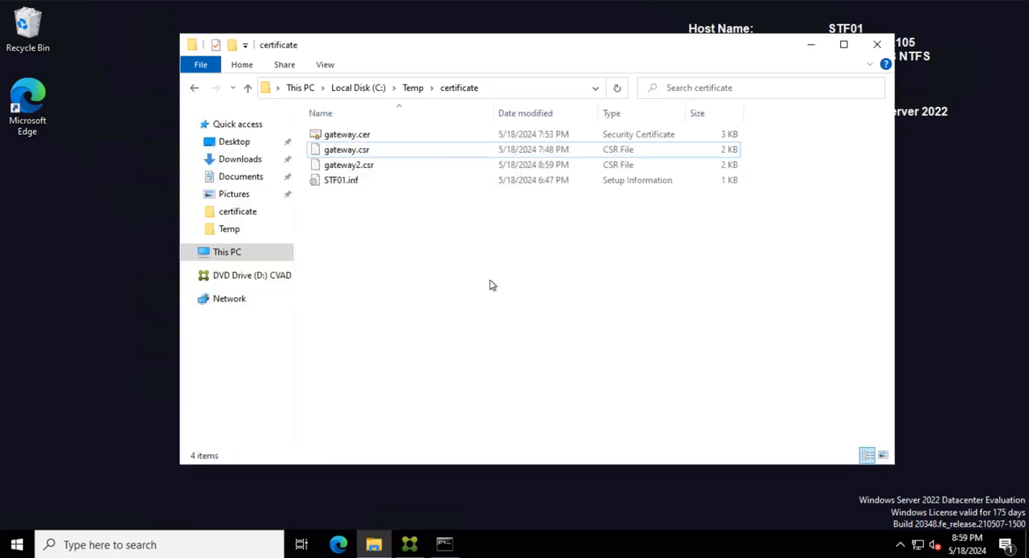
left_click(358, 151)
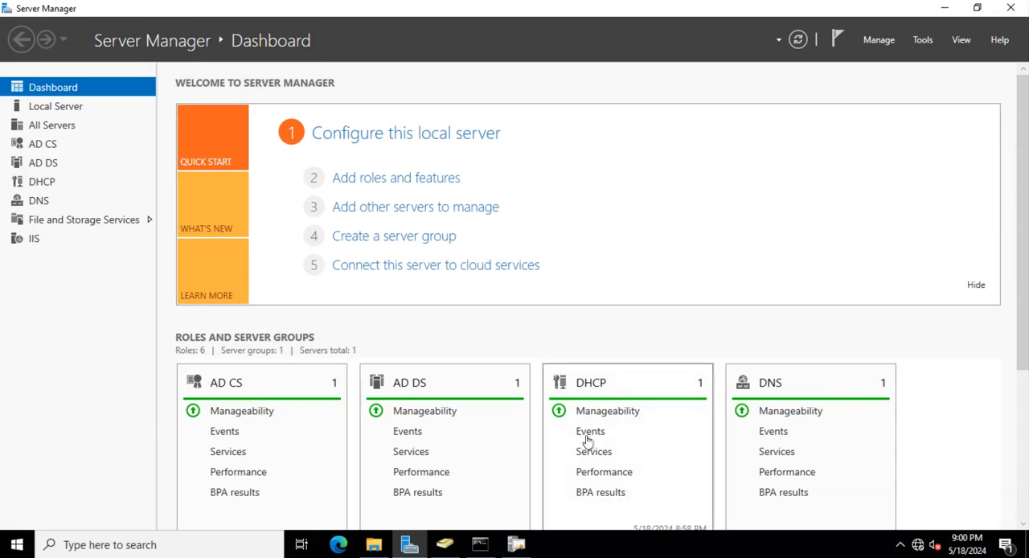
- On AD01, check the issued certificates of testlab-AD01-CA in the Certification Authority console and minimize it
left_click(944, 8)
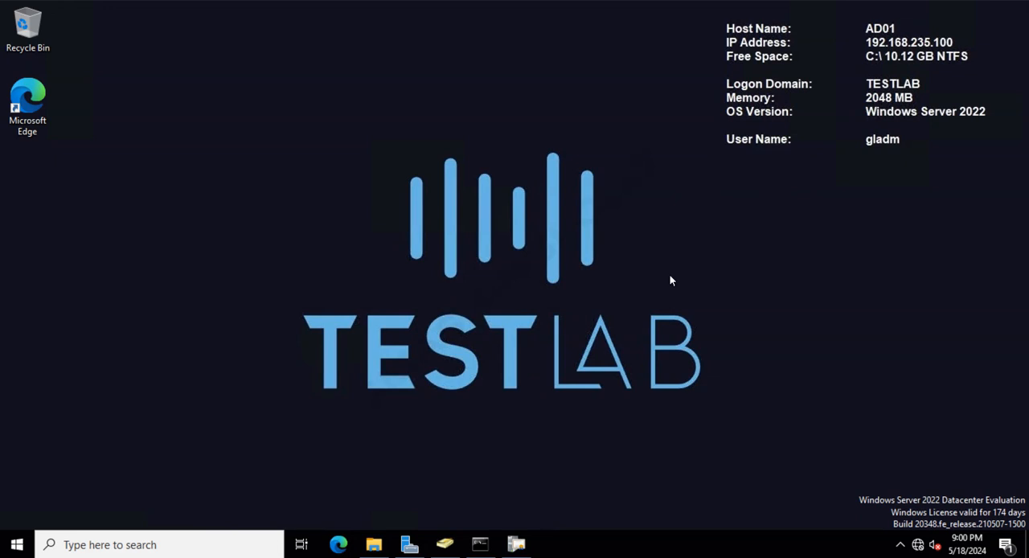
left_click(519, 544)
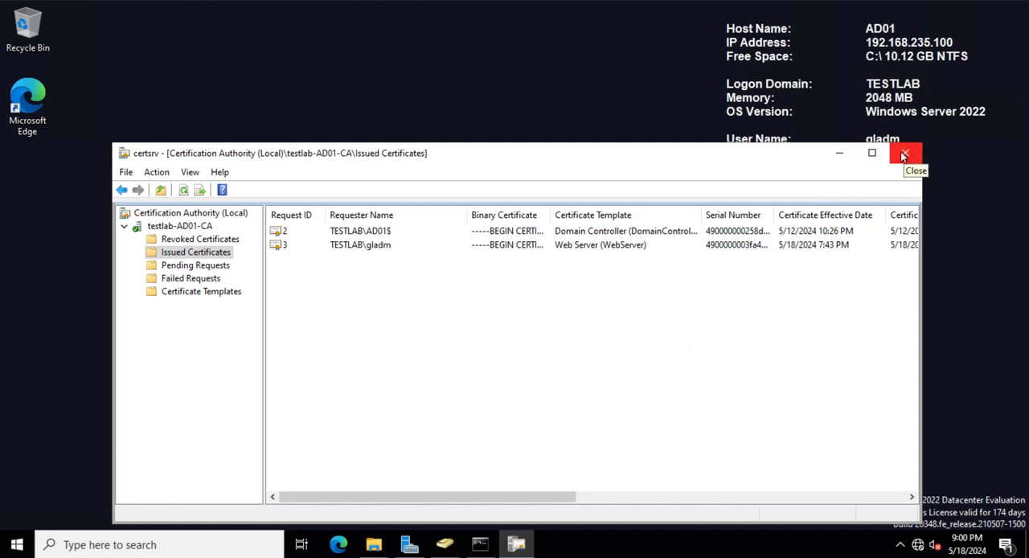
left_click(839, 153)
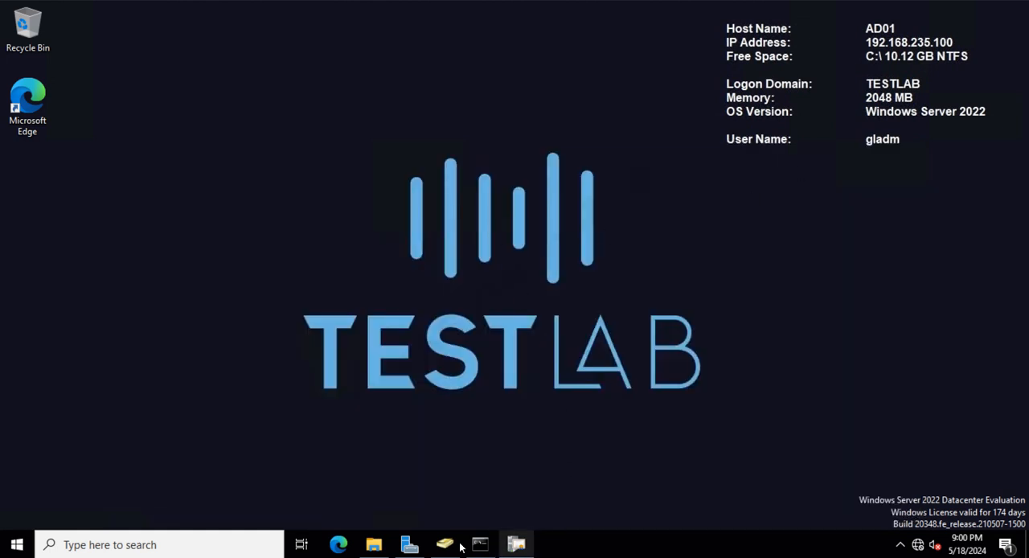
- Switch to Microsoft Edge, open the bookmarked Active Directory Certificate Services site, and sign in with the domain user name and account password
left_click(338, 546)
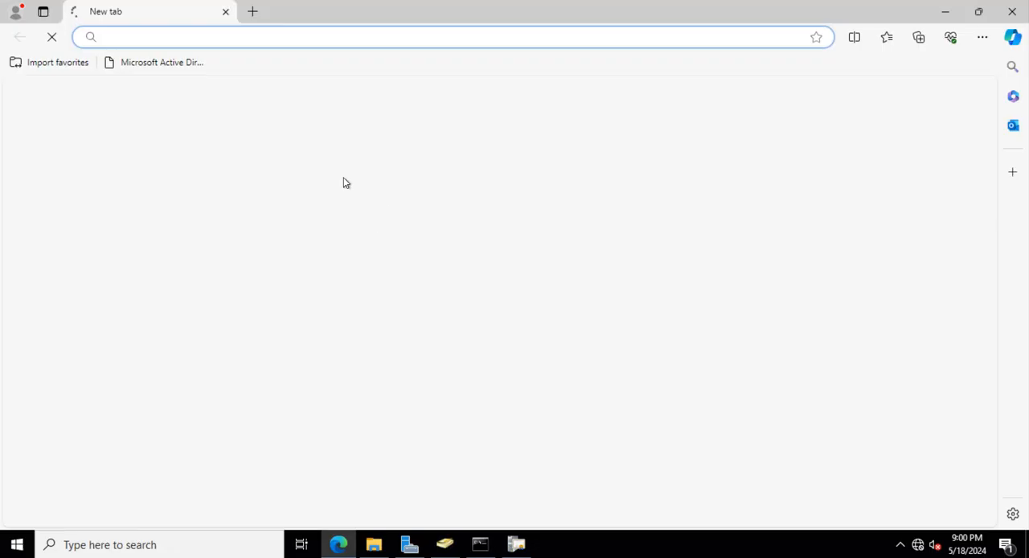
left_click(161, 62)
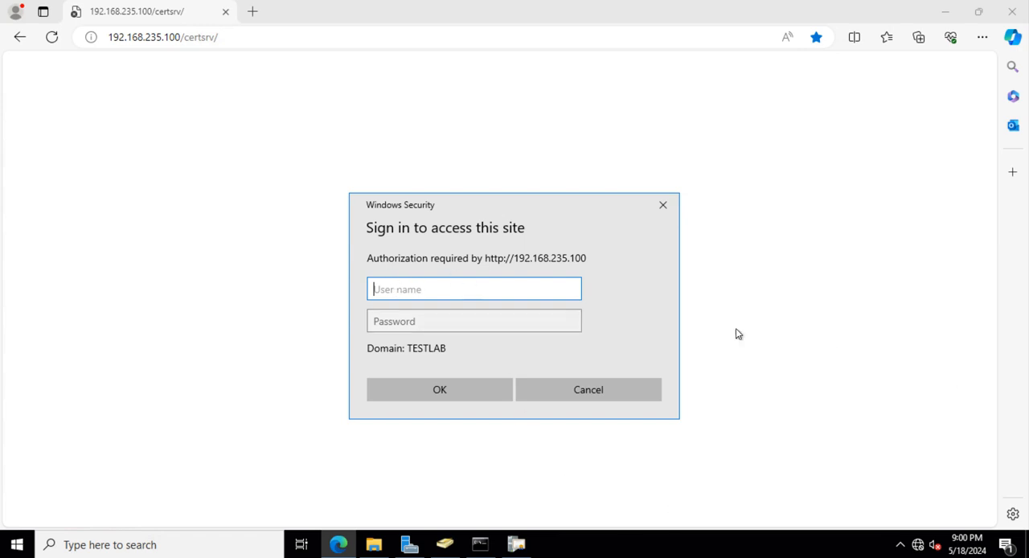
type("testlab.com\\gladm")
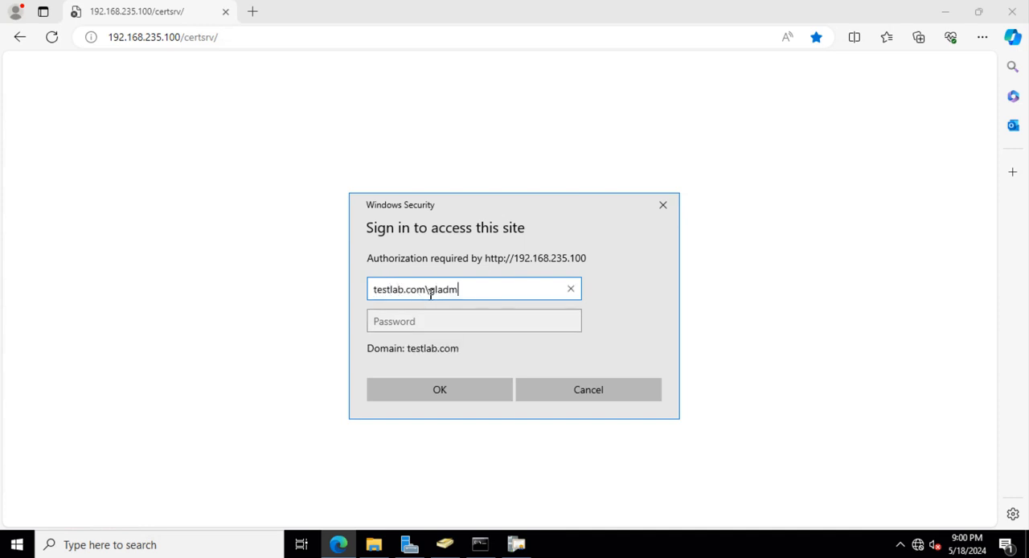
left_click(408, 323)
type("Password123!")
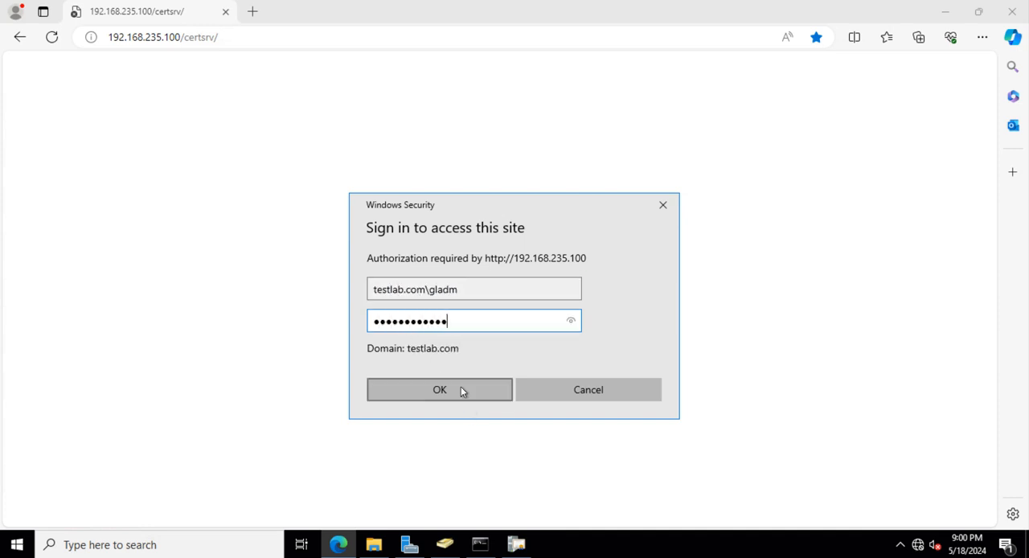
left_click(460, 386)
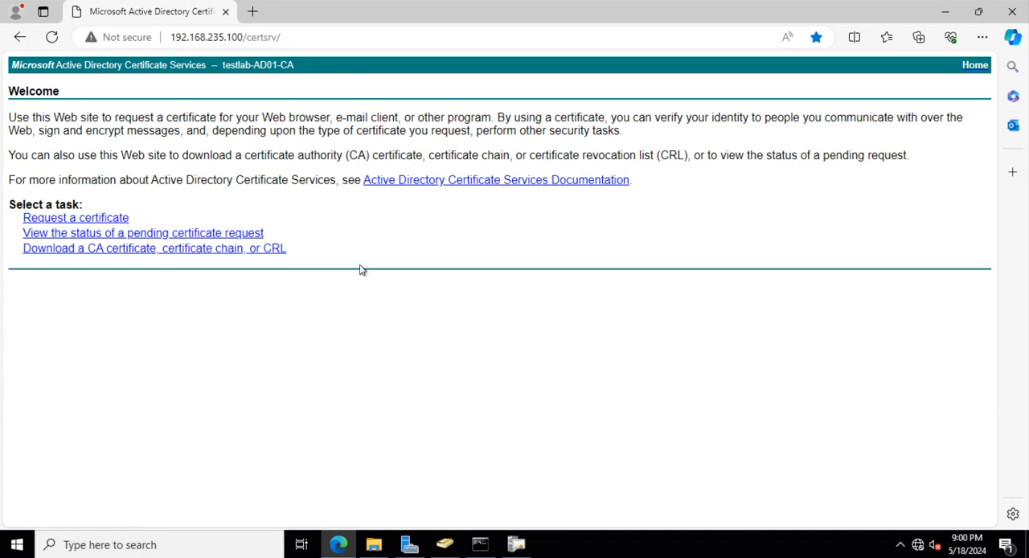
- Start an advanced certificate request on the certificate services site and choose the Web Server certificate template
left_click(102, 221)
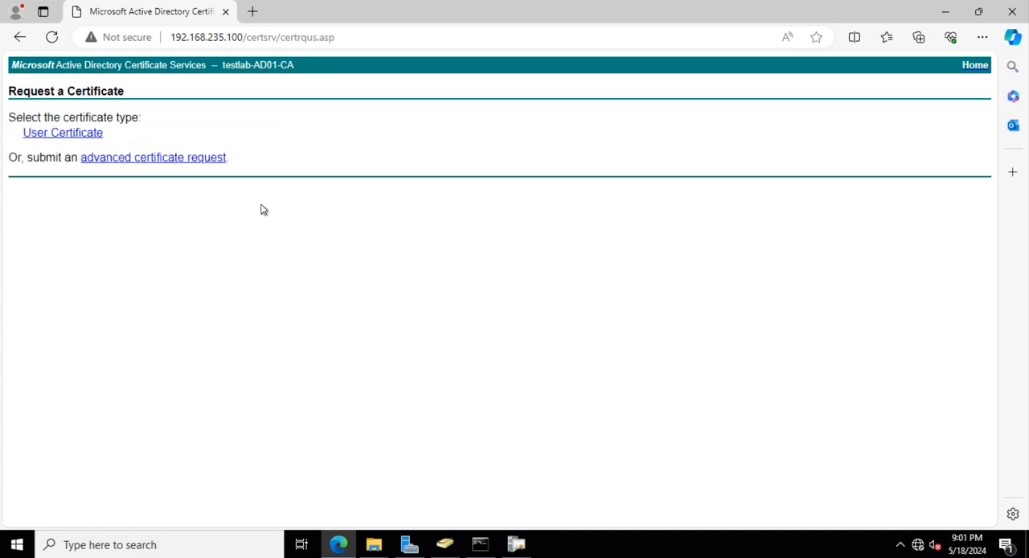
left_click(127, 159)
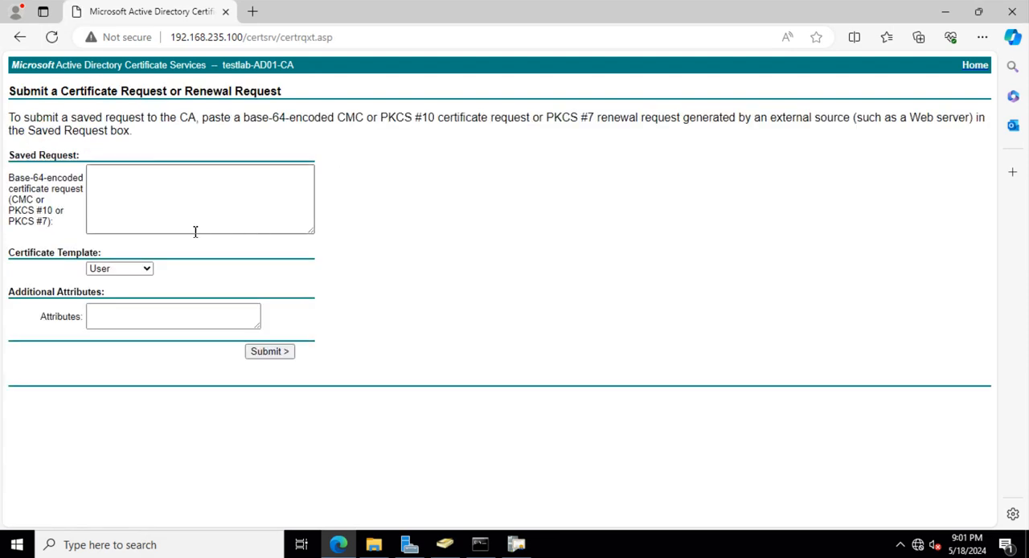
left_click(129, 275)
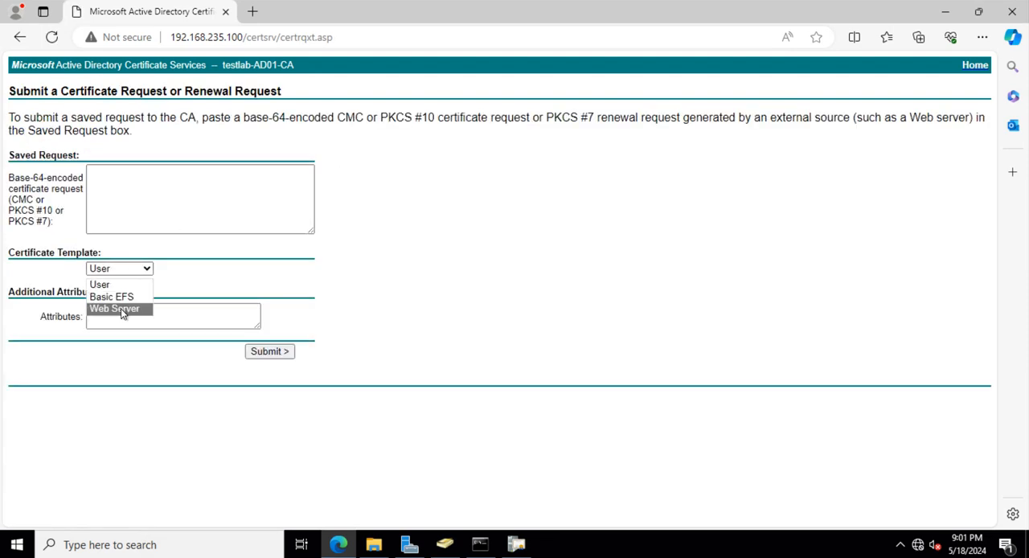
left_click(121, 308)
left_click(131, 270)
left_click(149, 308)
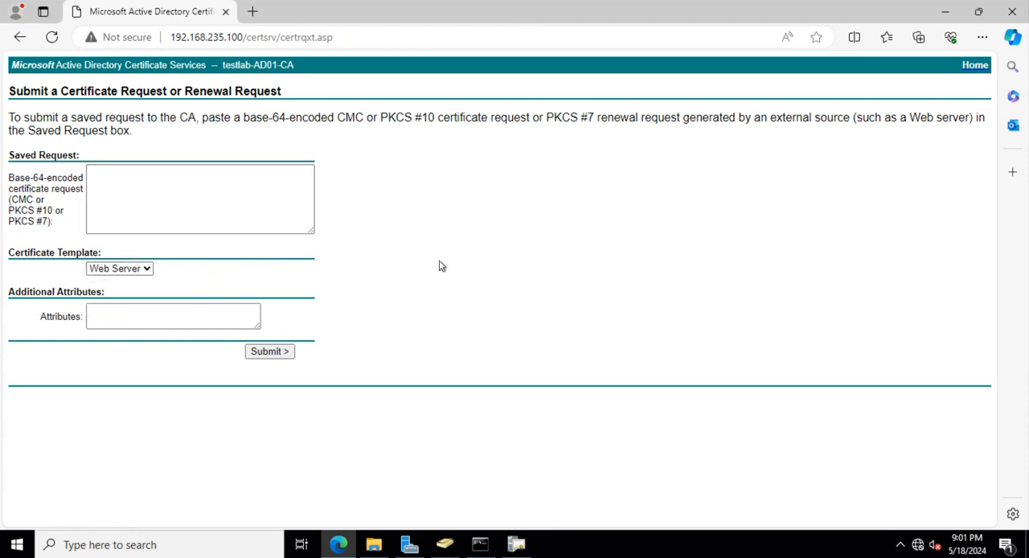
- Run certtmpl.msc again from the Command Prompt to bring up the Certificate Templates Console
left_click(480, 545)
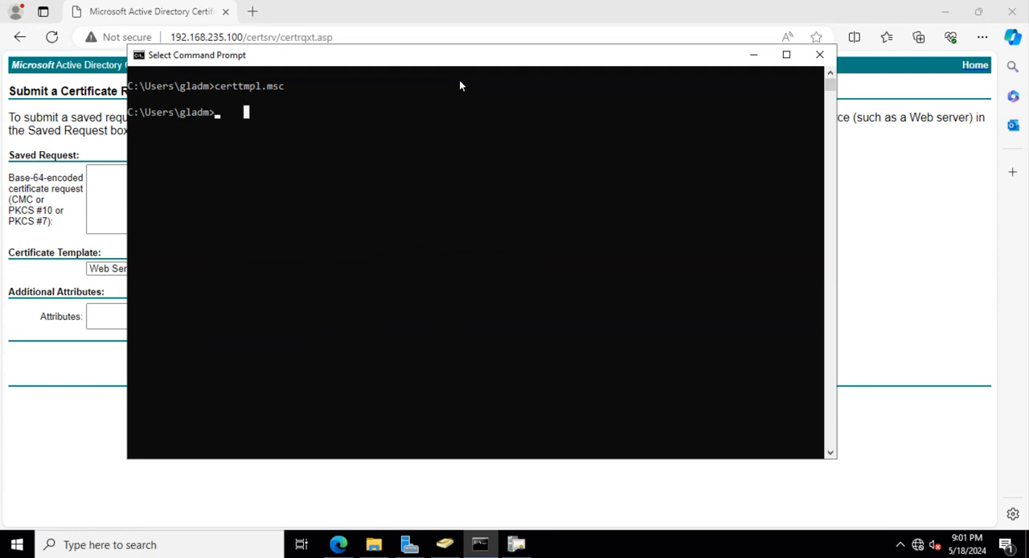
left_click_drag(476, 55, 558, 53)
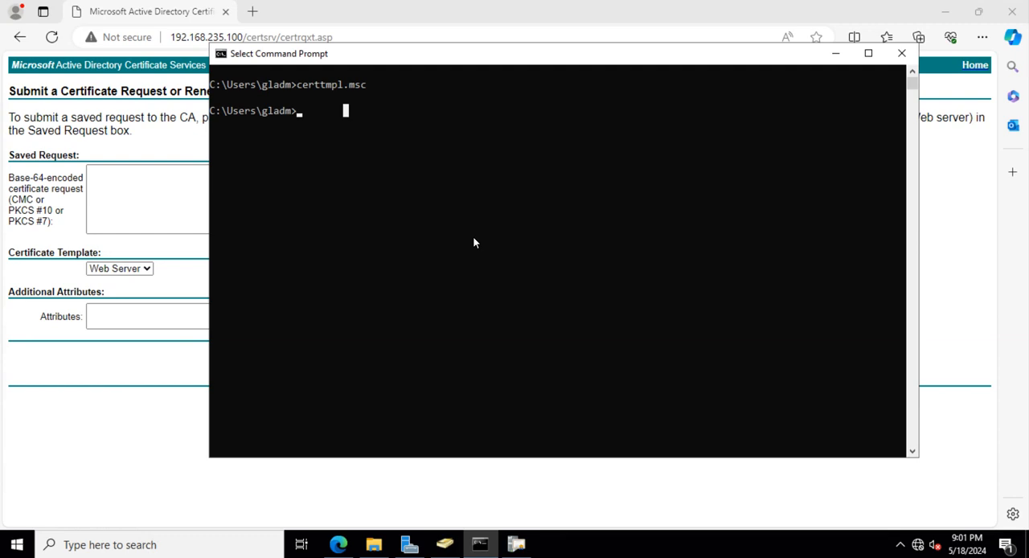
key("Up")
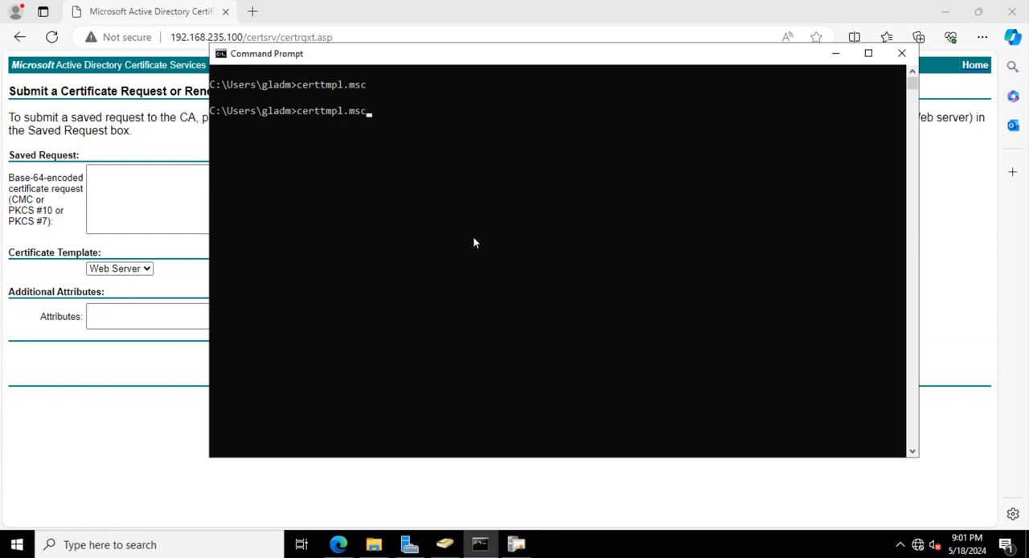
key("Return")
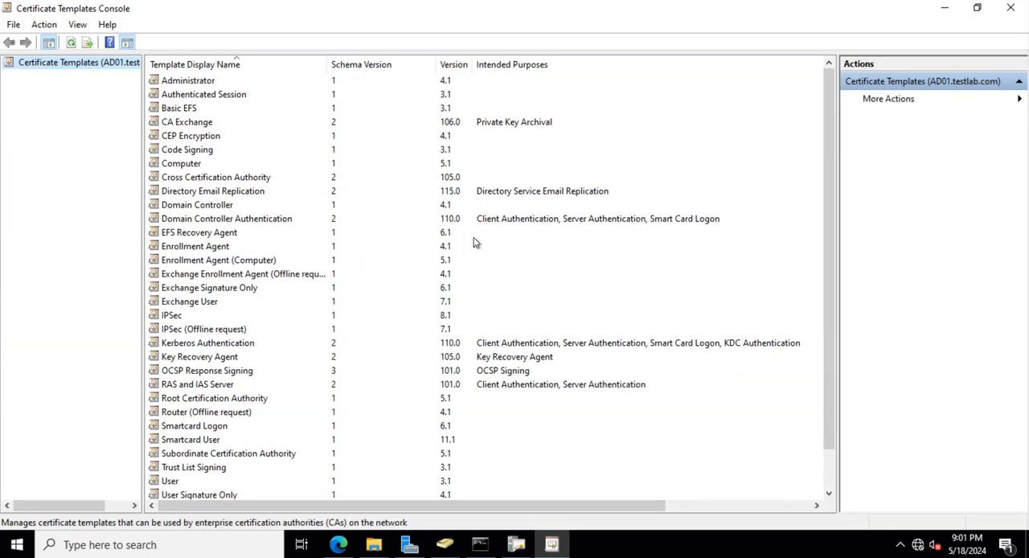
- Find the Web Server template and show the security settings in its properties
left_click(304, 259)
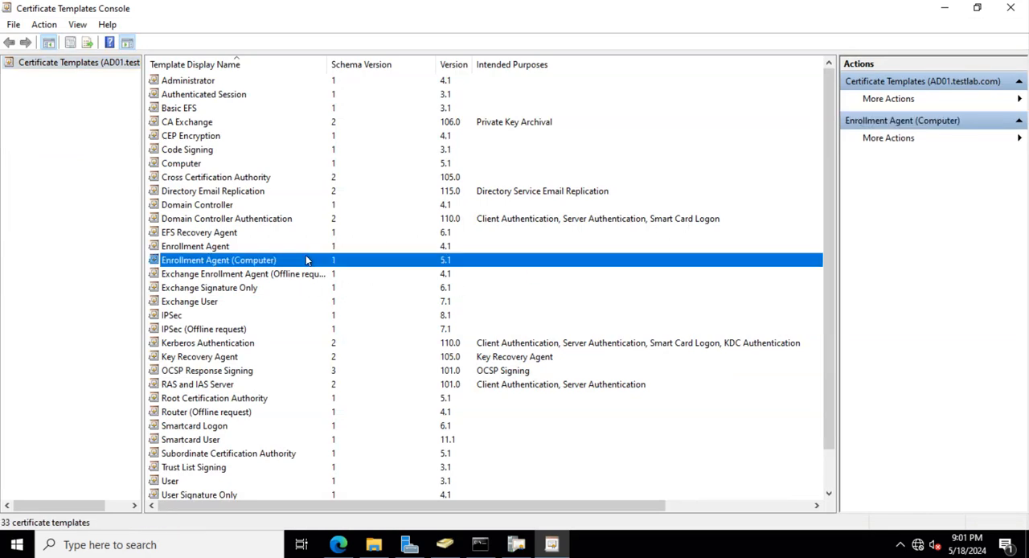
key("w")
right_click(212, 469)
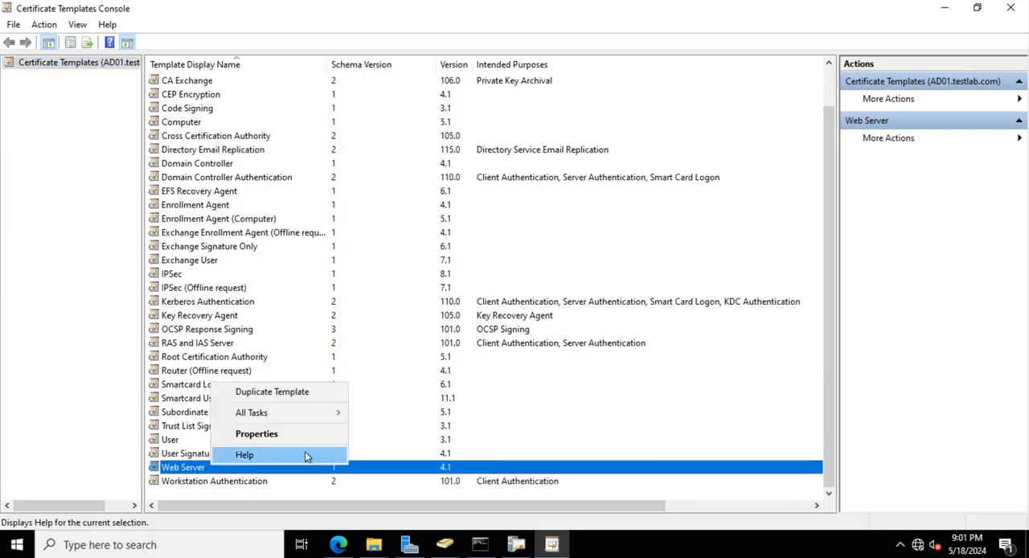
left_click(261, 433)
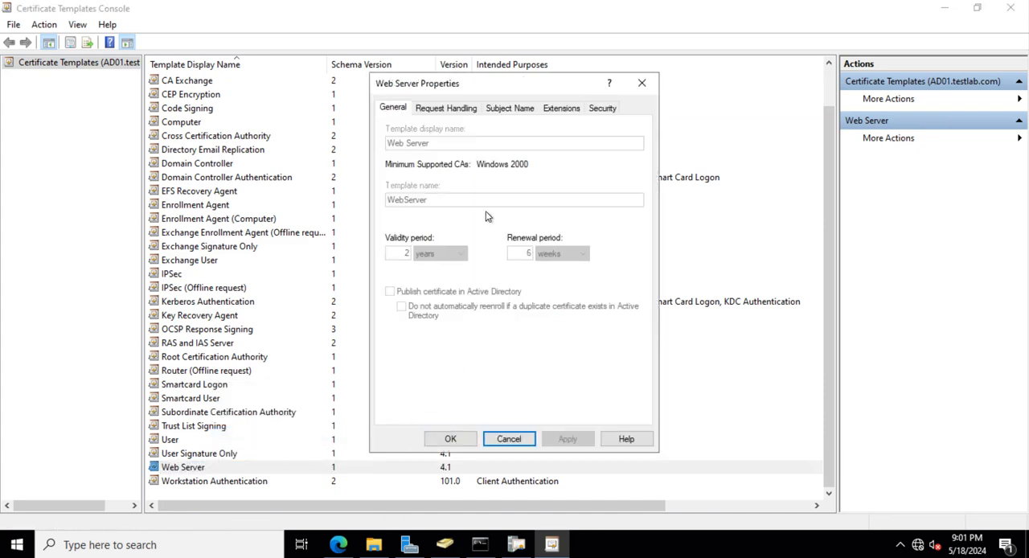
left_click(602, 107)
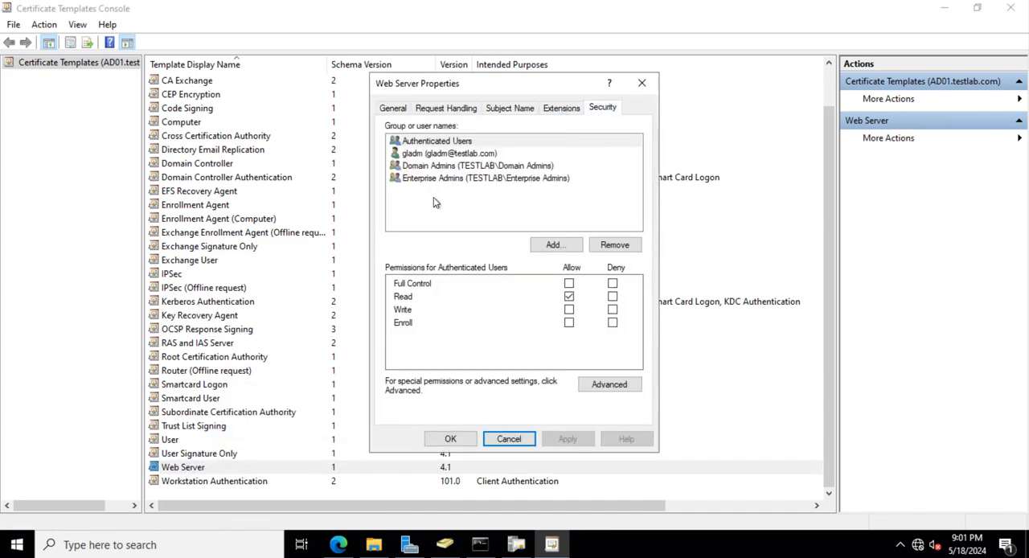
- Check the Web Server template permissions of the admin user, Domain Admins and Enterprise Admins, and close the properties without changes
left_click(429, 153)
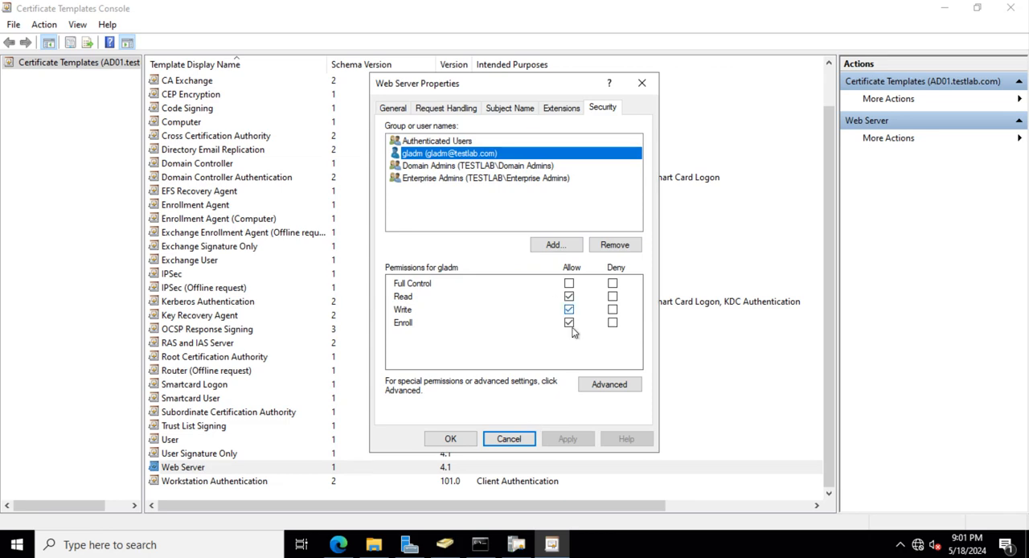
left_click(444, 172)
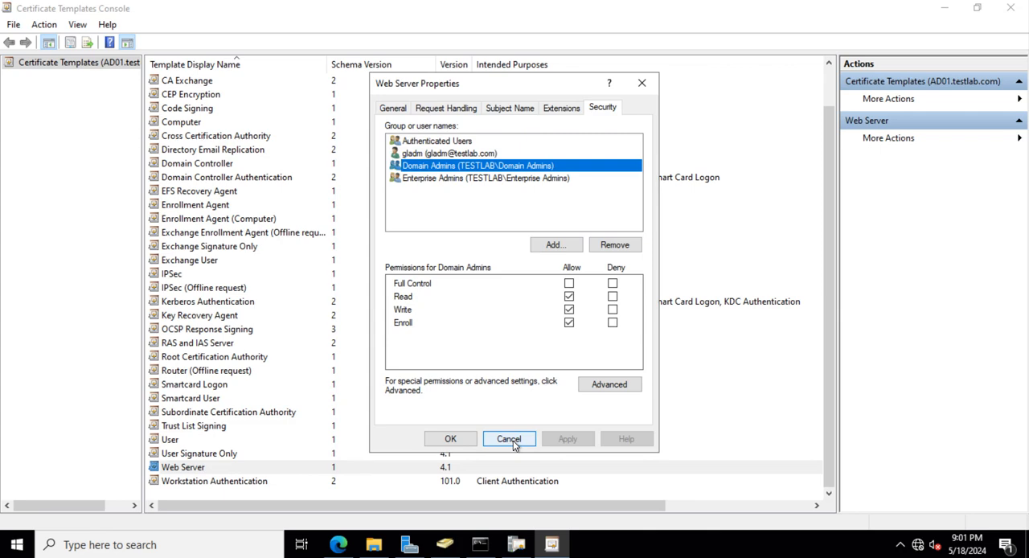
left_click(446, 178)
left_click(440, 165)
left_click(430, 154)
left_click(434, 167)
left_click(507, 438)
- In Active Directory Users and Computers, check the InfraADM admin user's group memberships, cancel, and minimize that window and the templates console
left_click(444, 544)
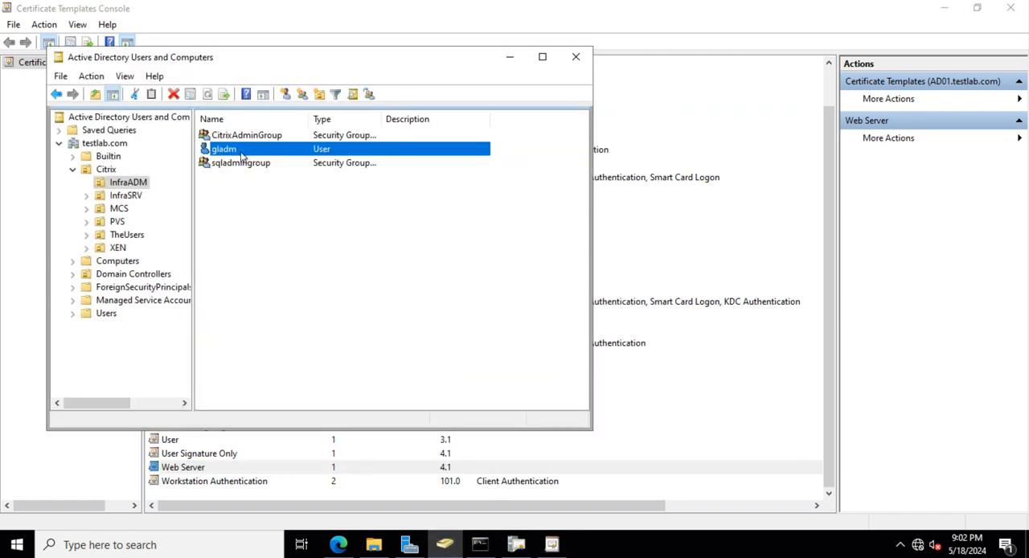
double_click(241, 155)
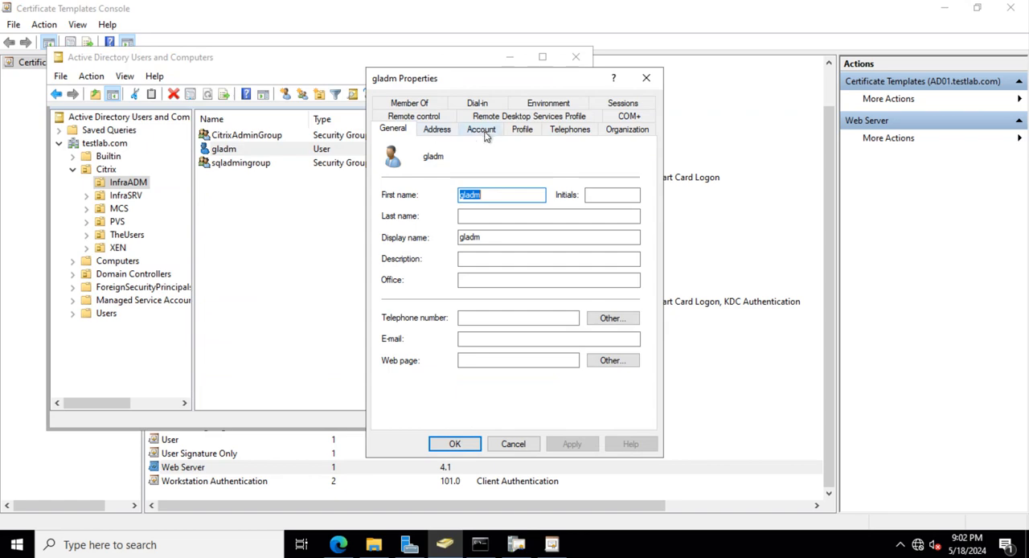
left_click(414, 105)
left_click(420, 197)
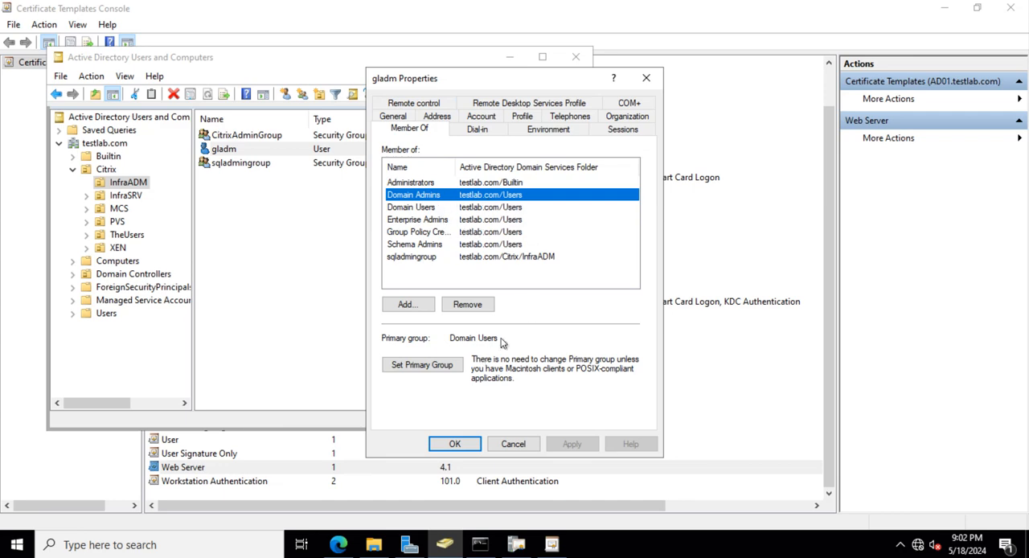
left_click(528, 444)
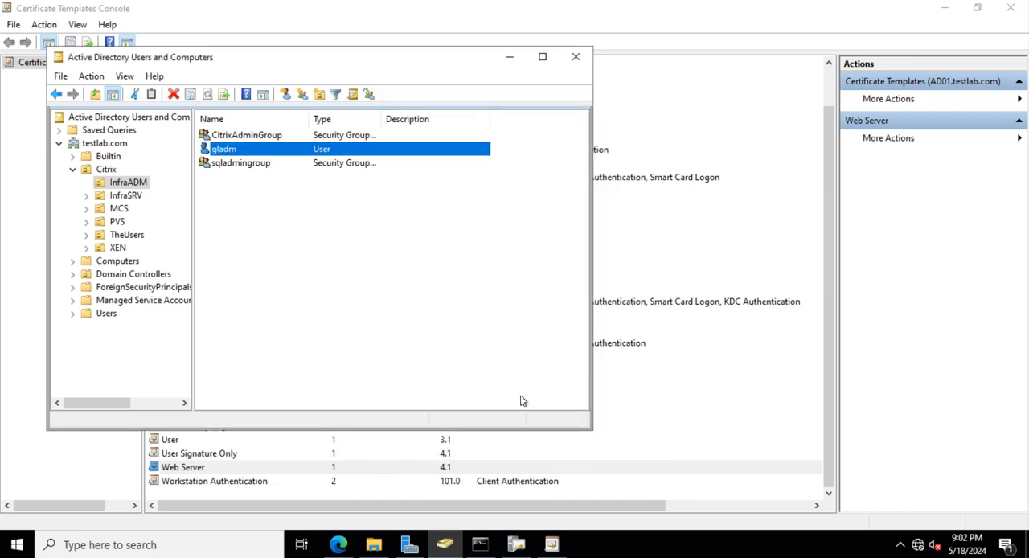
left_click(510, 58)
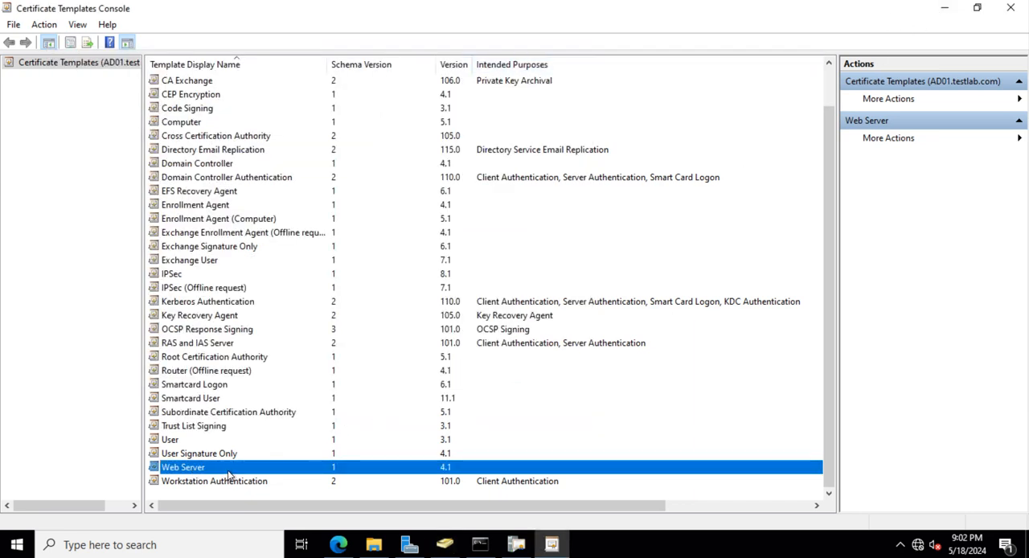
left_click(944, 10)
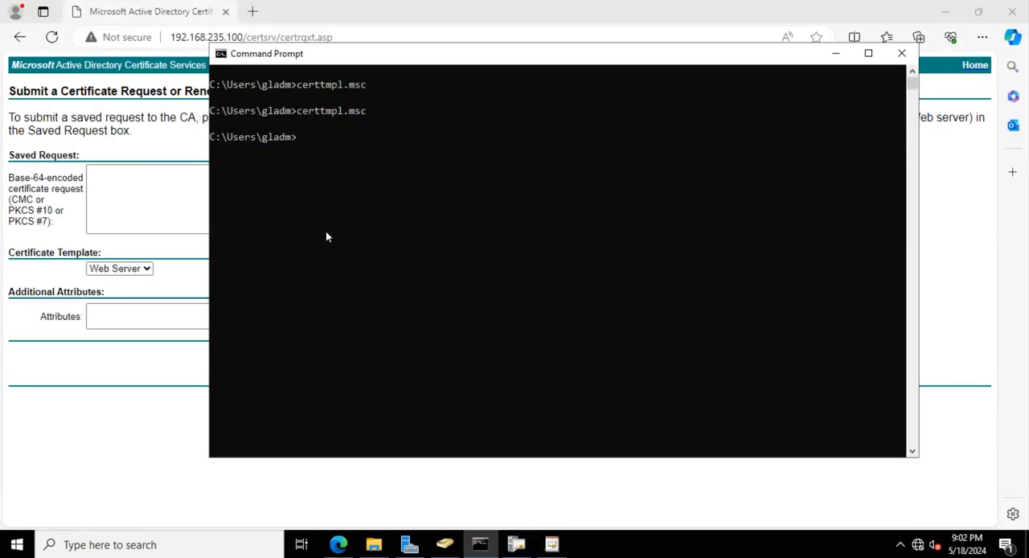
- Paste the copied certificate request into the Saved Request box of the Web Server request
left_click(160, 228)
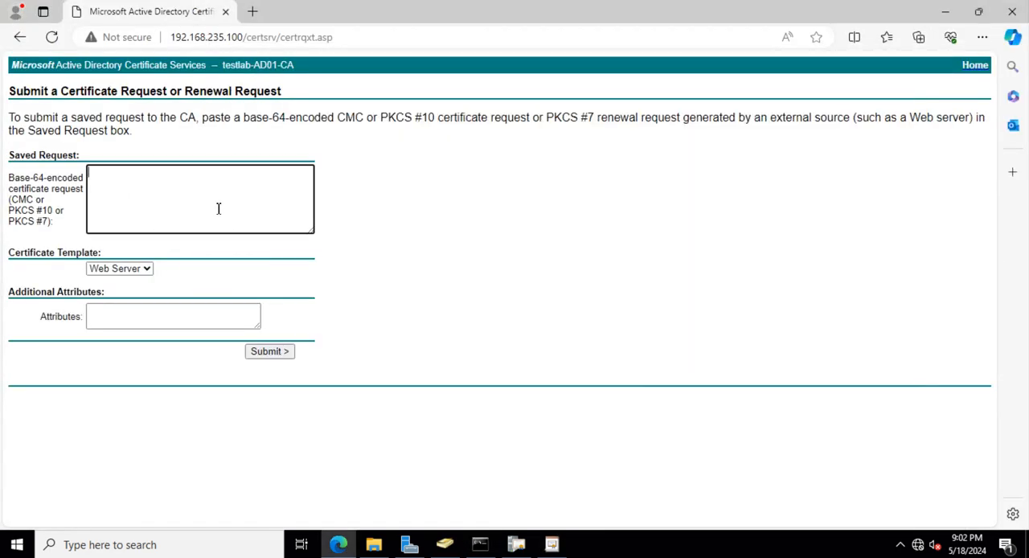
key("ctrl+v")
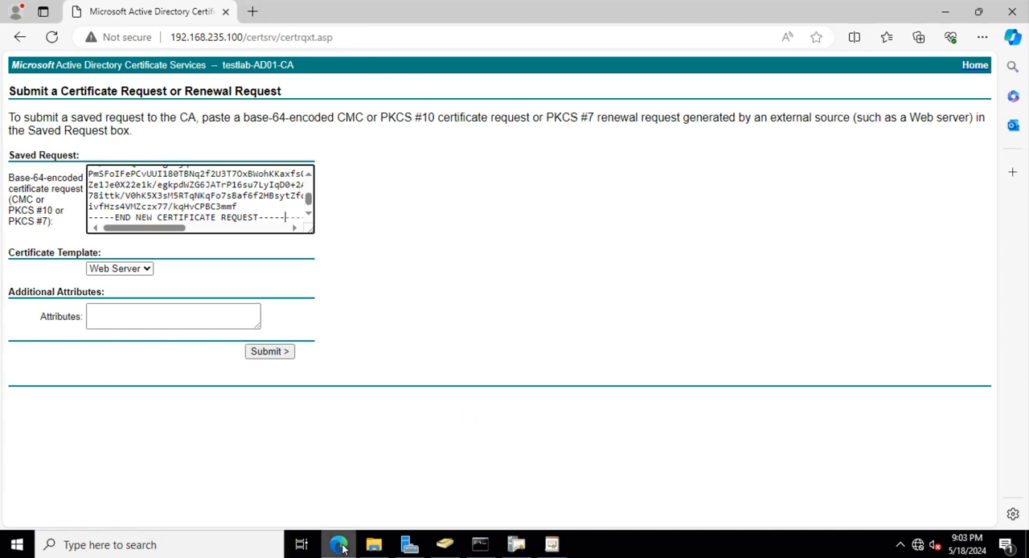
- On STF01, start installing the gateway.cer certificate from the C:\Temp\certificate folder
left_click(374, 546)
left_click(246, 180)
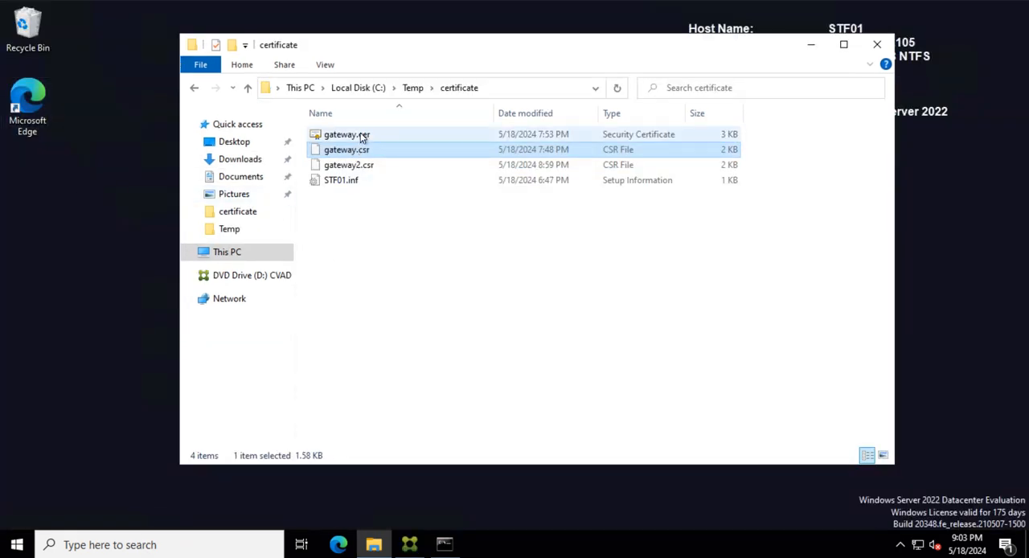
left_click(360, 136)
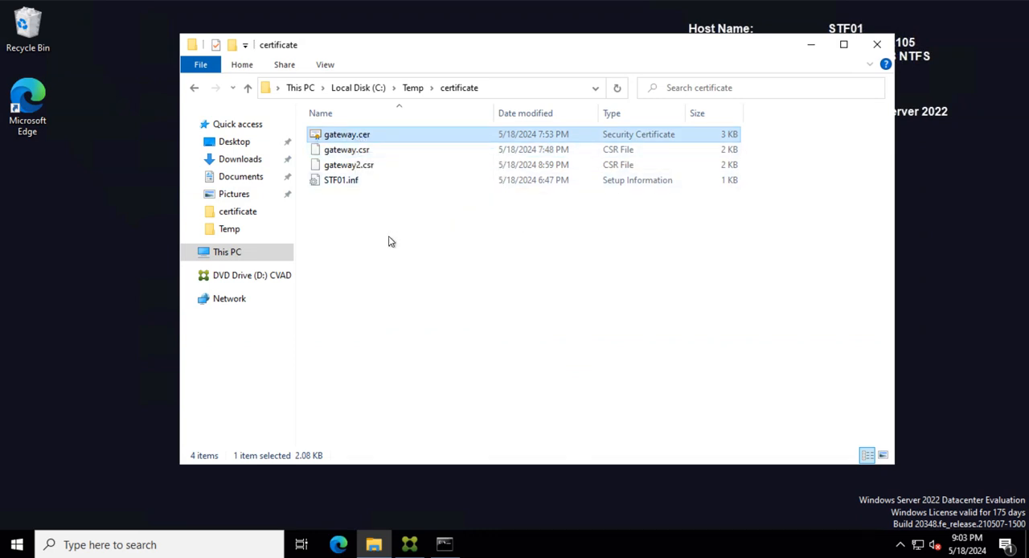
left_click(411, 239)
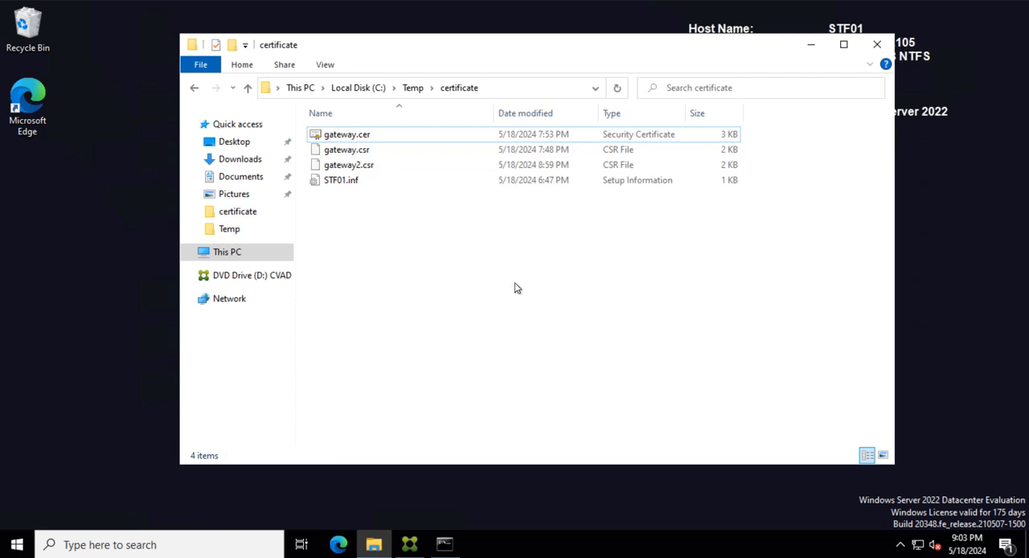
right_click(381, 140)
left_click(335, 135)
right_click(334, 134)
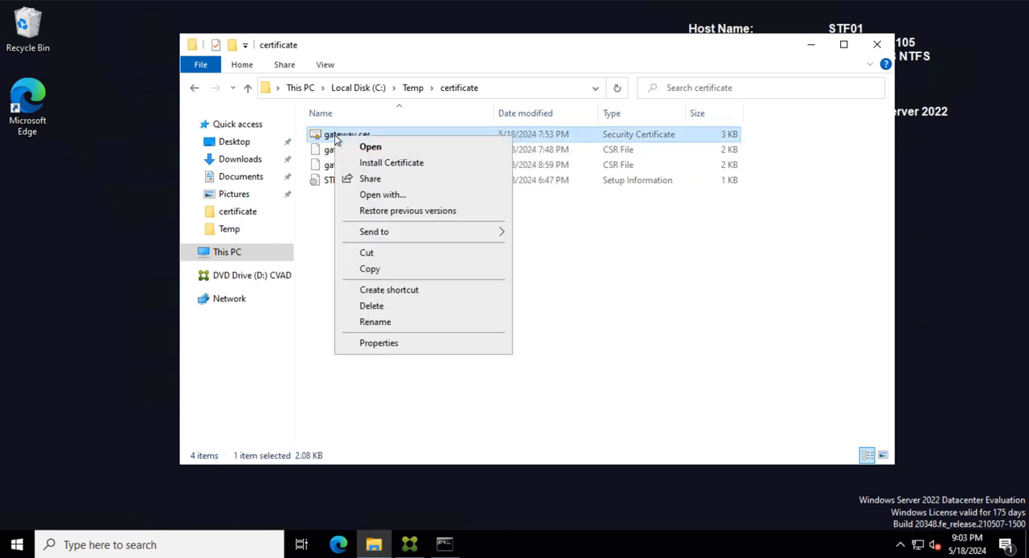
left_click(386, 164)
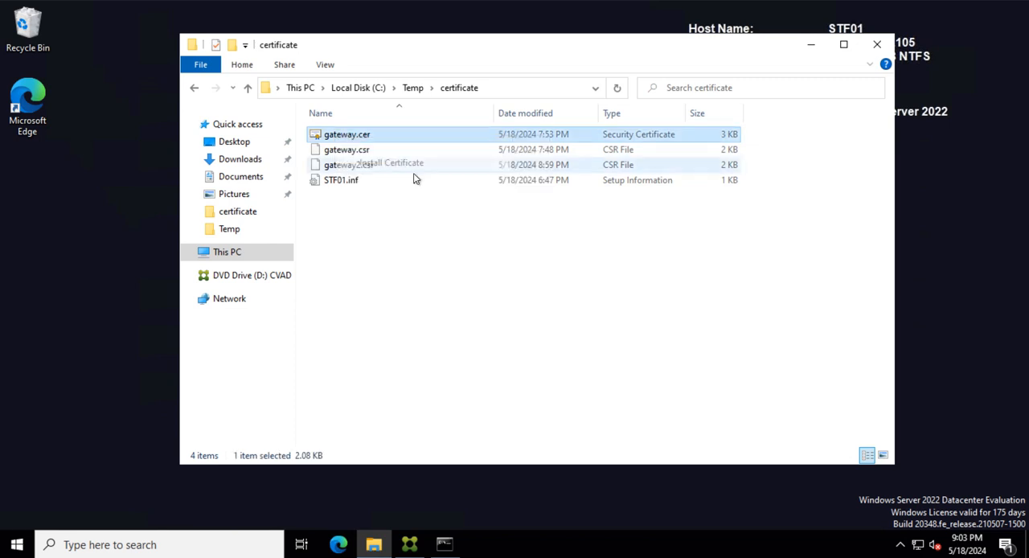
- Set the certificate import to the Local Machine location and the Personal store, allow the elevation, and proceed to the wizard's summary
left_click(402, 312)
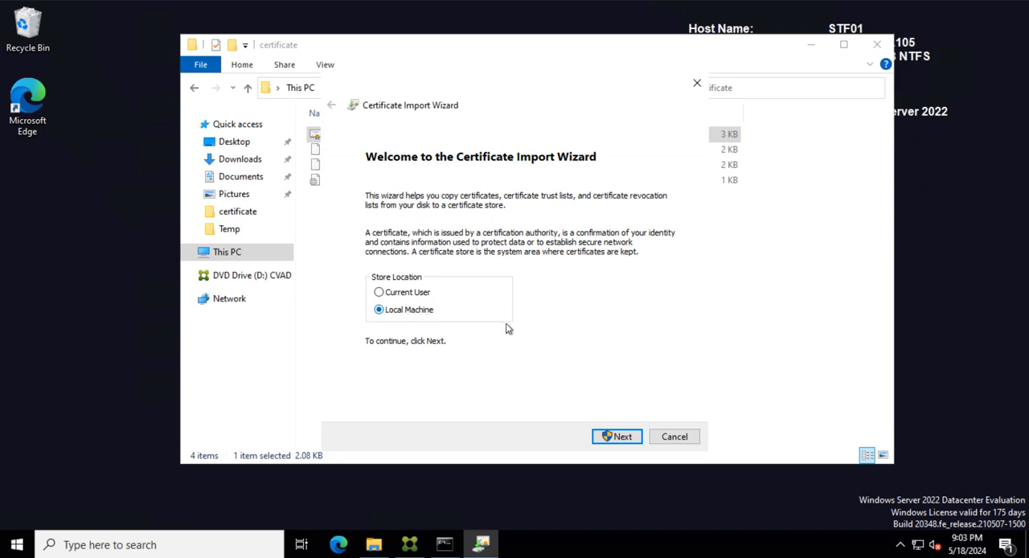
left_click(626, 442)
left_click(433, 354)
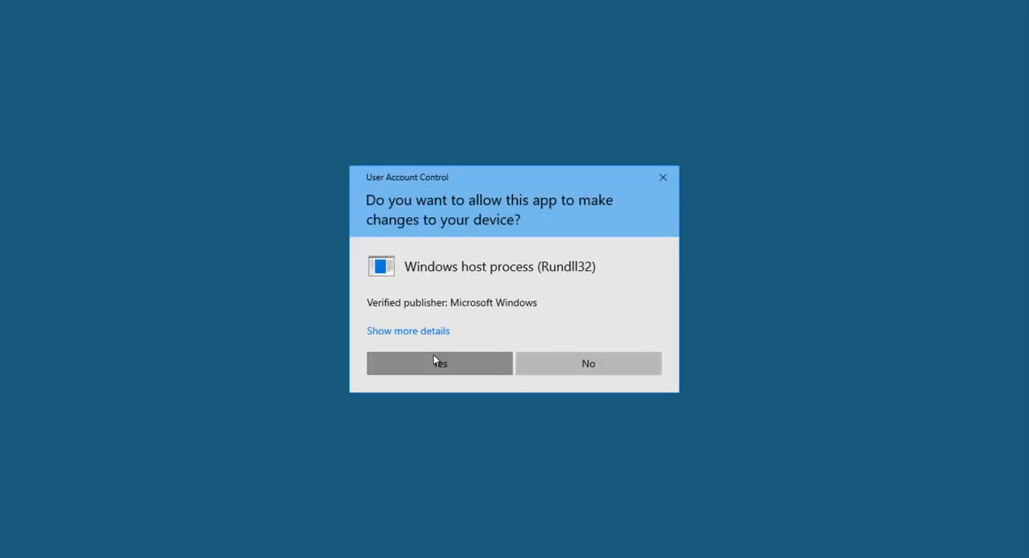
left_click(404, 252)
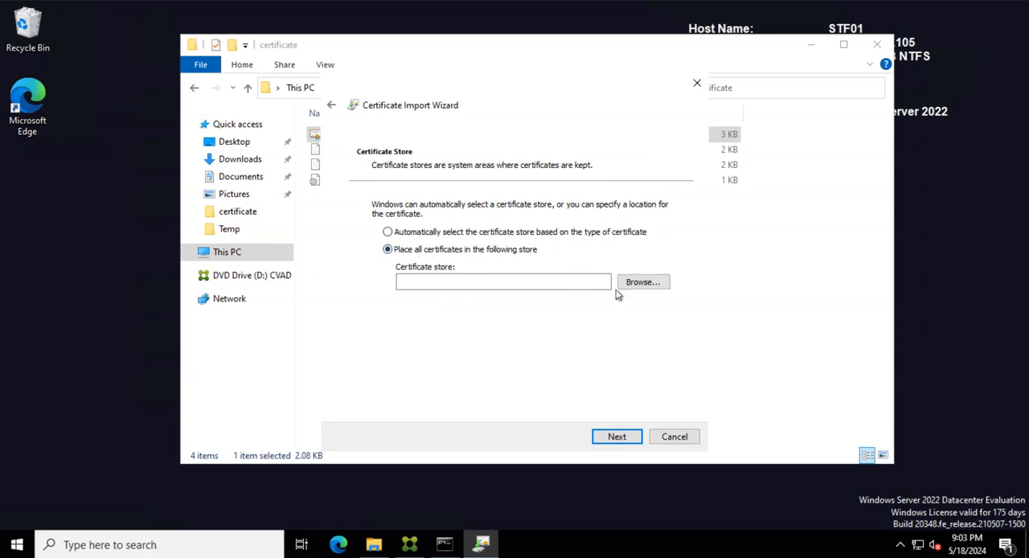
left_click(623, 283)
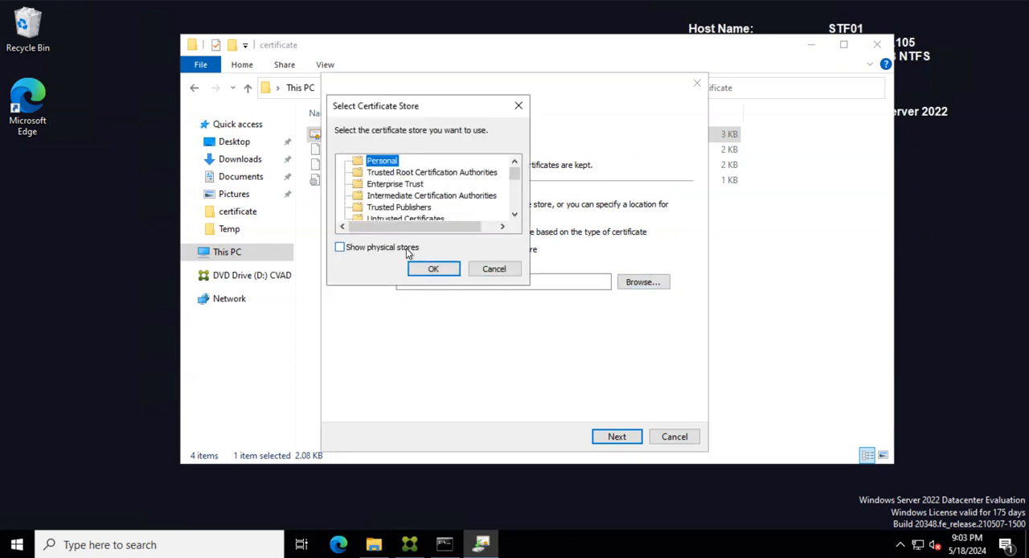
left_click(428, 269)
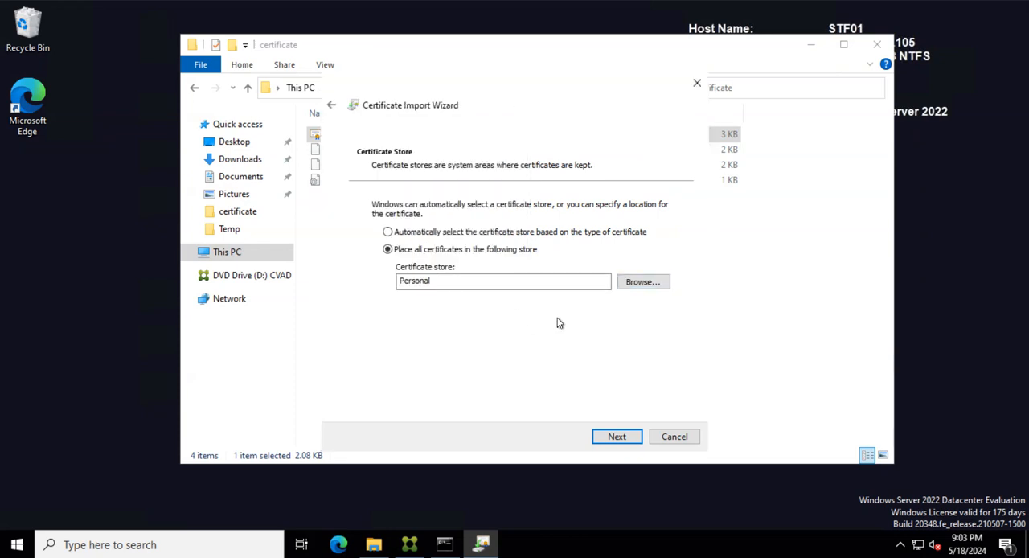
left_click(615, 439)
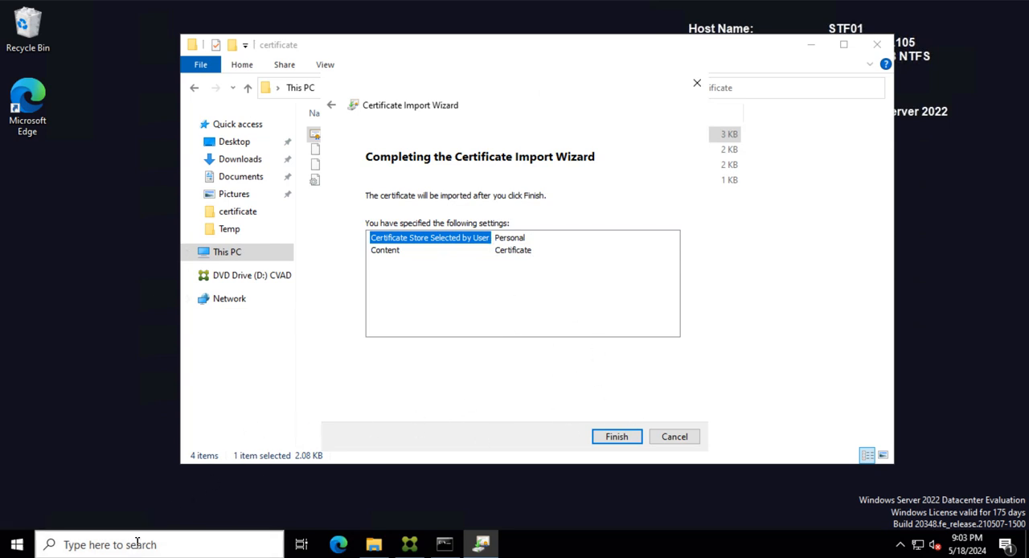
- Run certlm.msc from the Command Prompt, check the Personal store in the Local Computer certificates console, and minimize the console
left_click(444, 544)
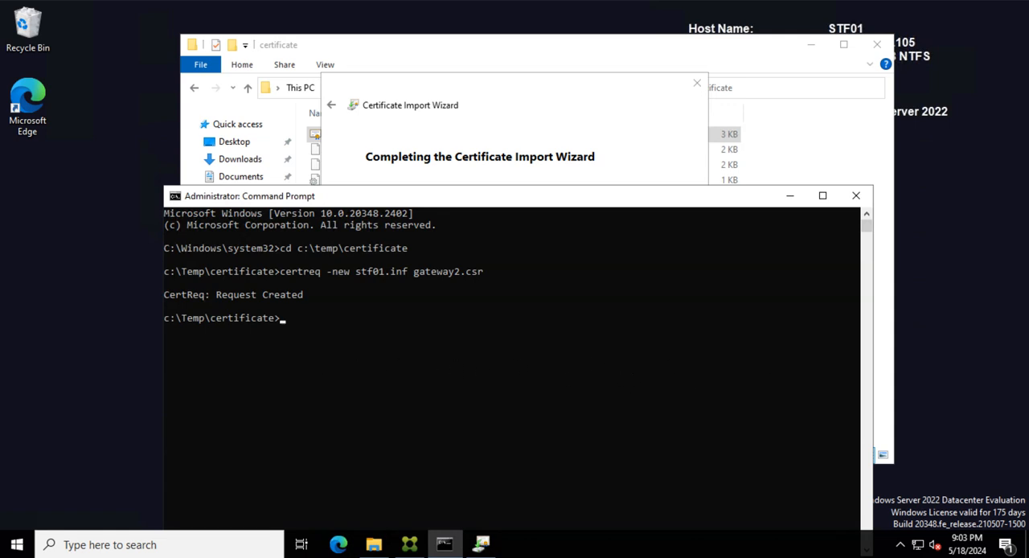
left_click(385, 354)
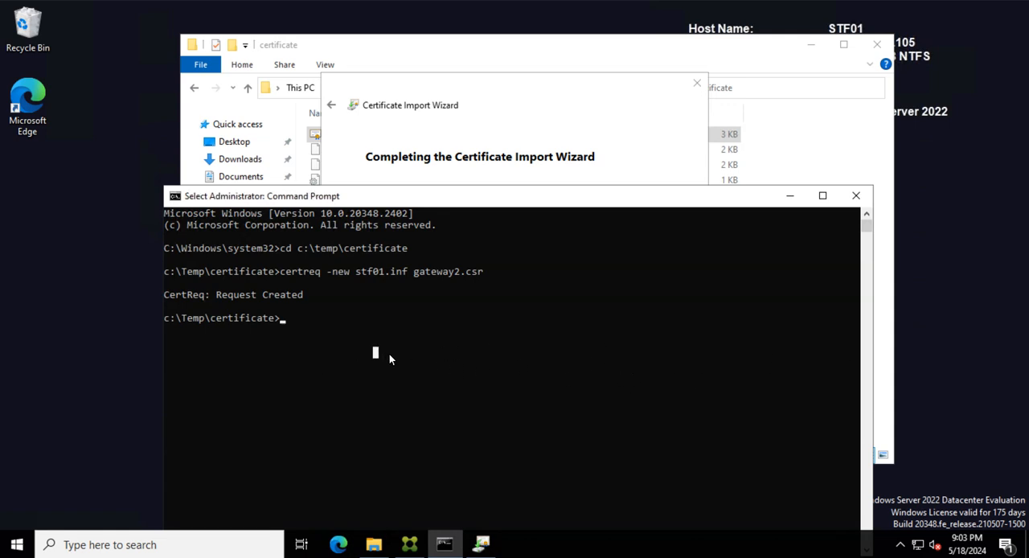
type("cert")
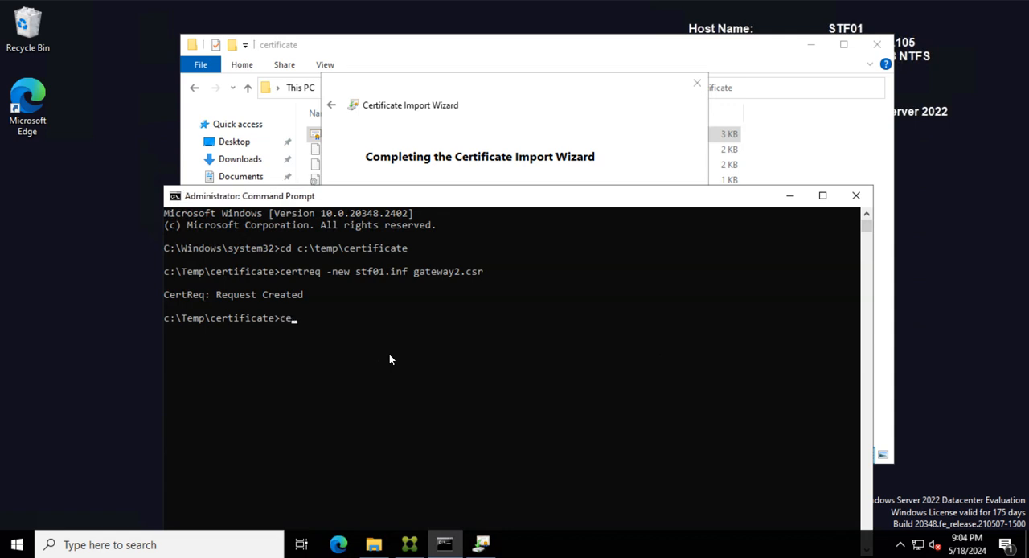
type("lm.msc")
key("Return")
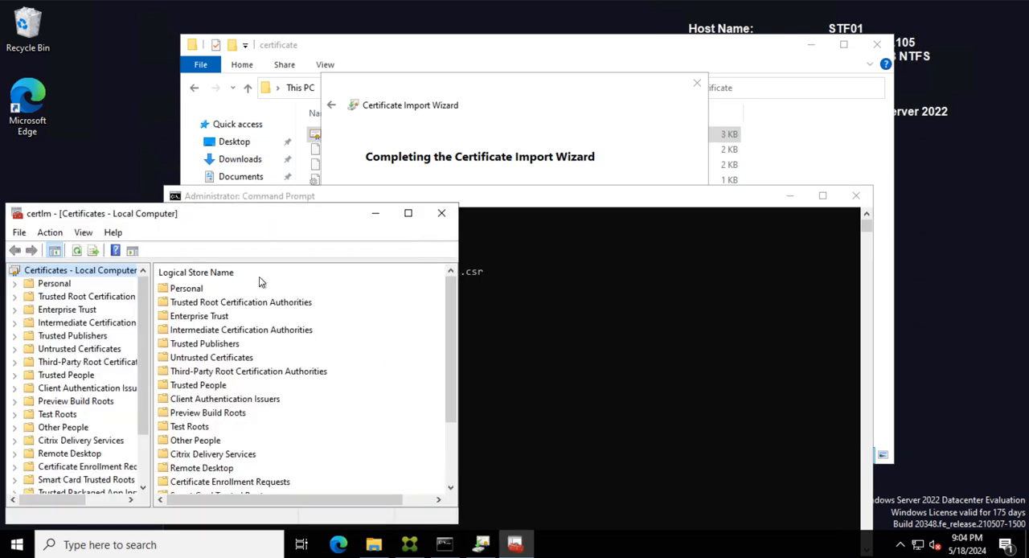
left_click(54, 283)
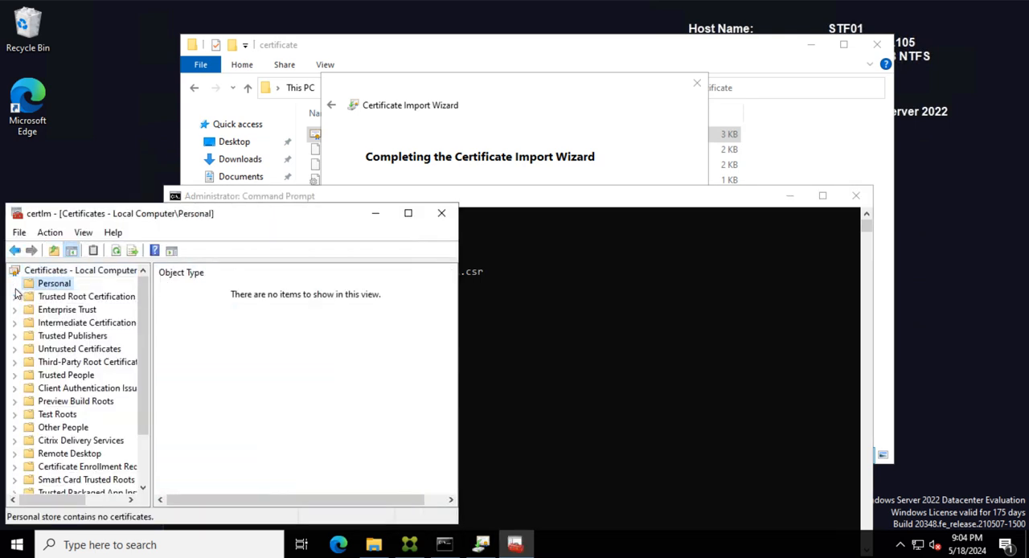
mouse_move(287, 220)
left_mouse_down()
mouse_move(378, 216)
mouse_move(305, 215)
left_mouse_up()
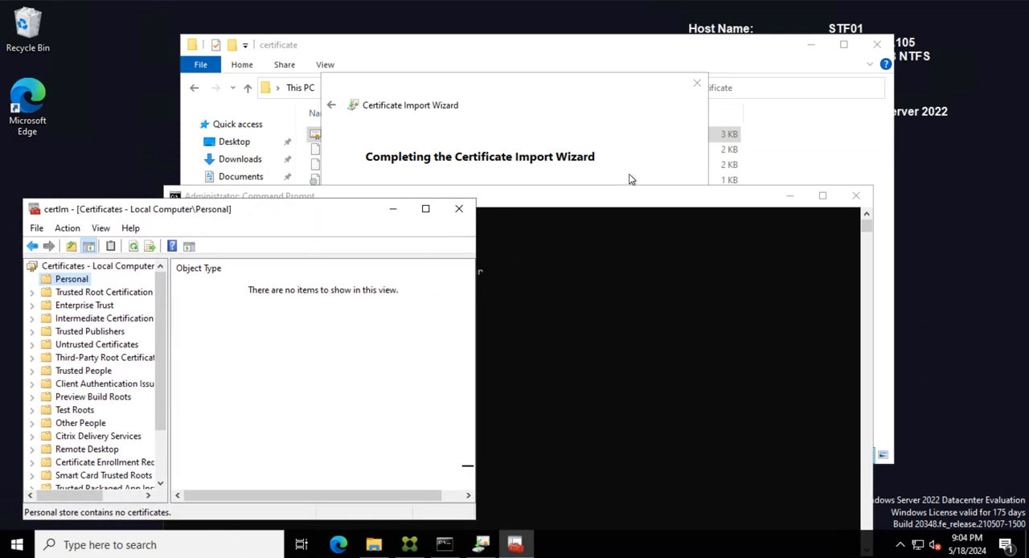
left_click(392, 209)
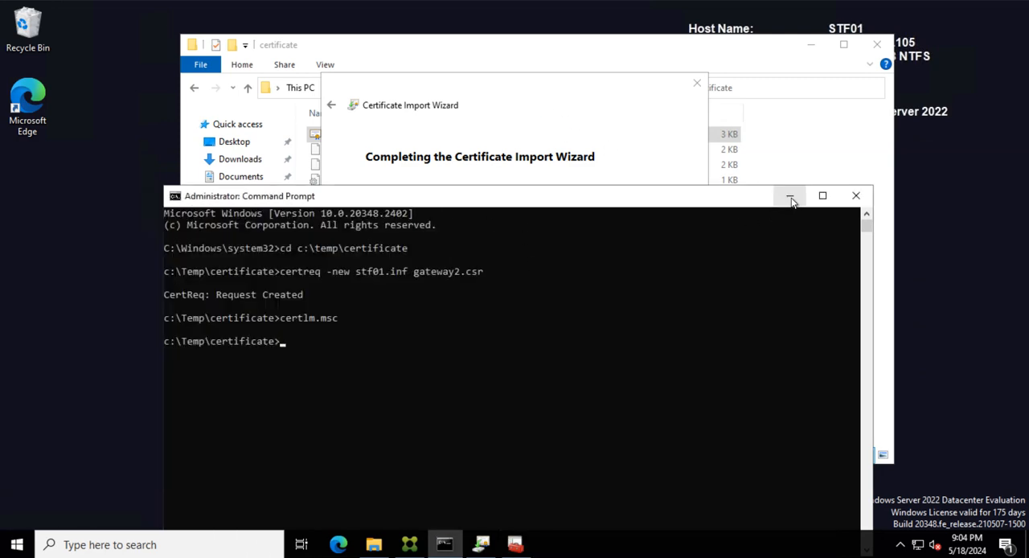
- Cancel the pending certificate import and reposition the Command Prompt window
left_click(485, 90)
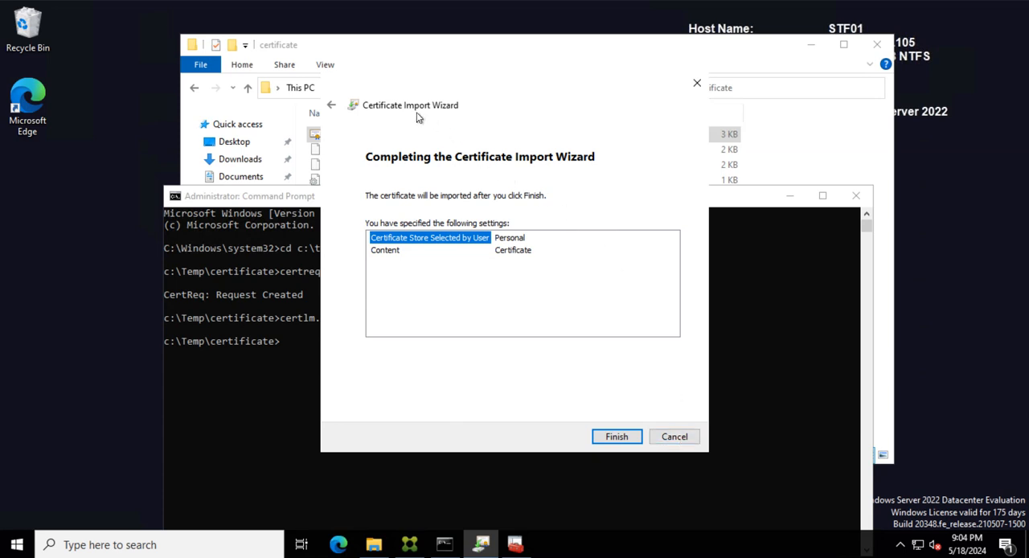
left_click(672, 436)
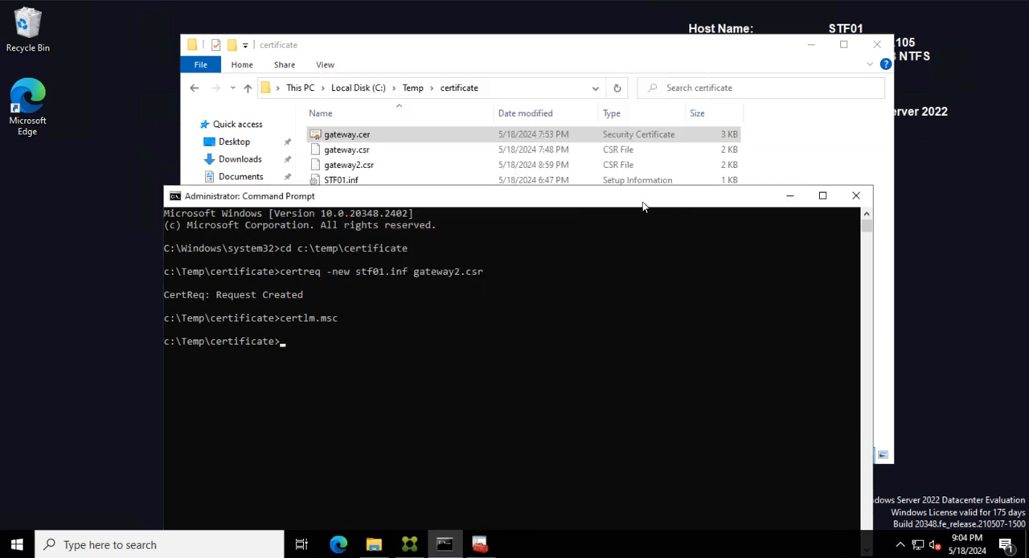
left_click_drag(622, 199, 572, 103)
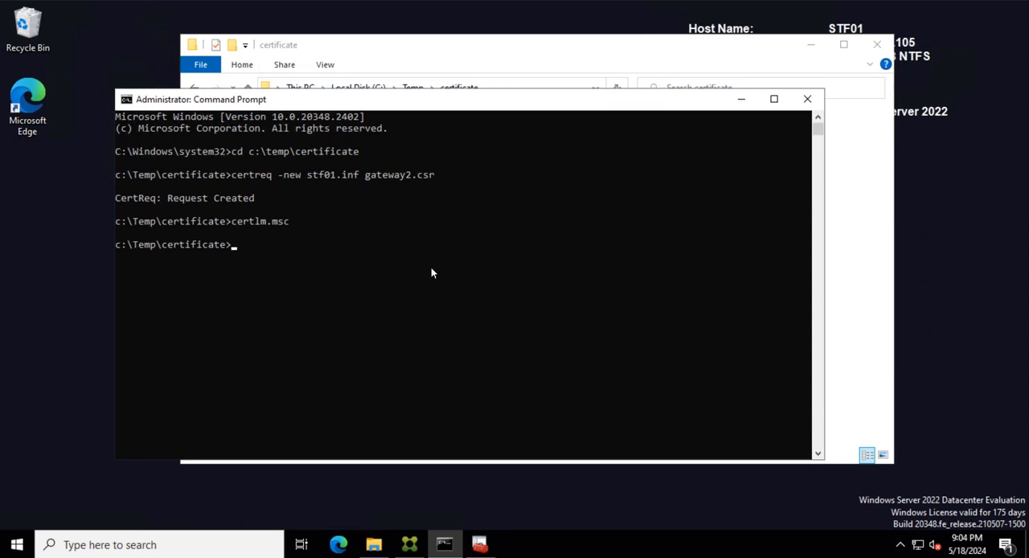
- Try to accept the issued certificate by running certreq -accept gateway.cer, and dismiss the Certificate Request Processor message
left_click(320, 279)
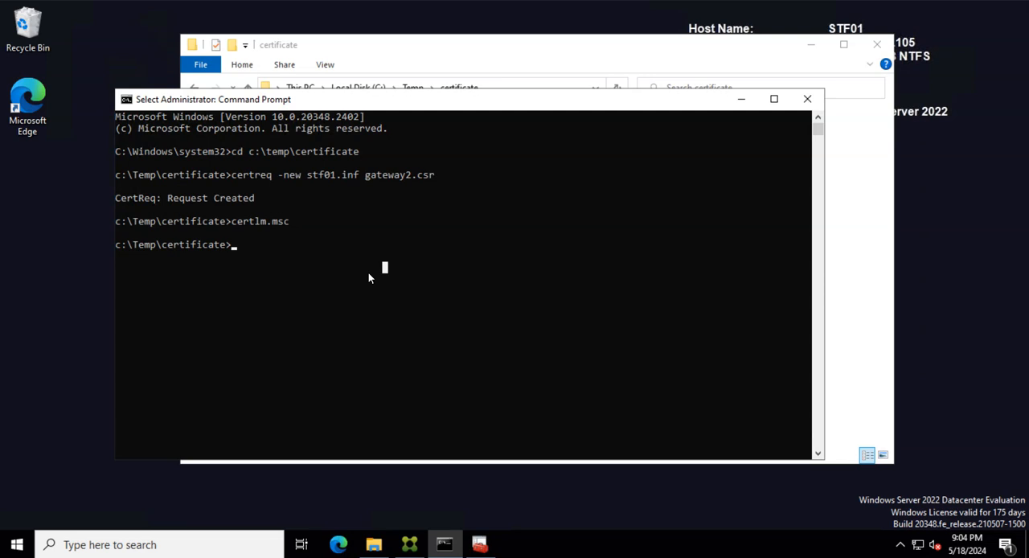
type("cert")
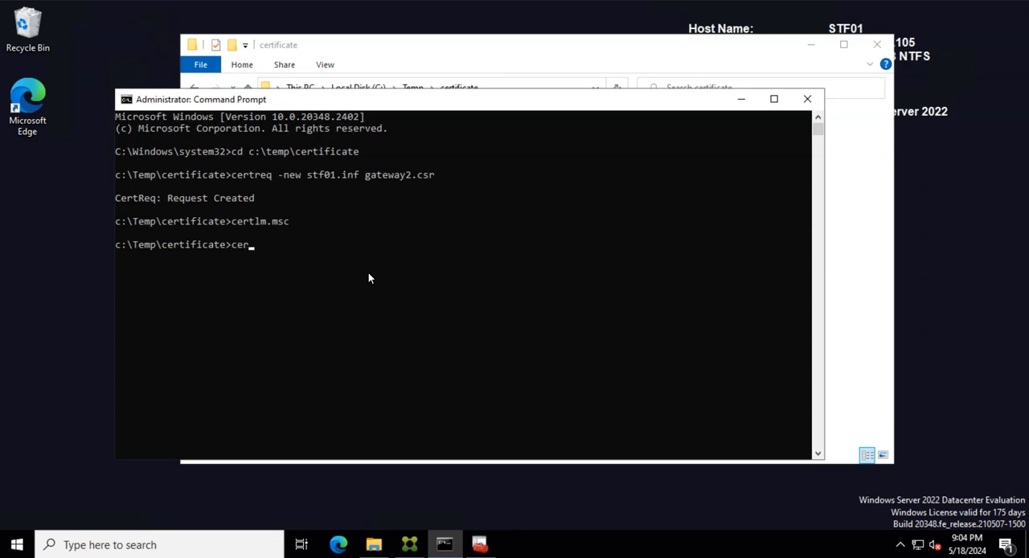
type("req -accept")
left_click_drag(436, 100, 461, 186)
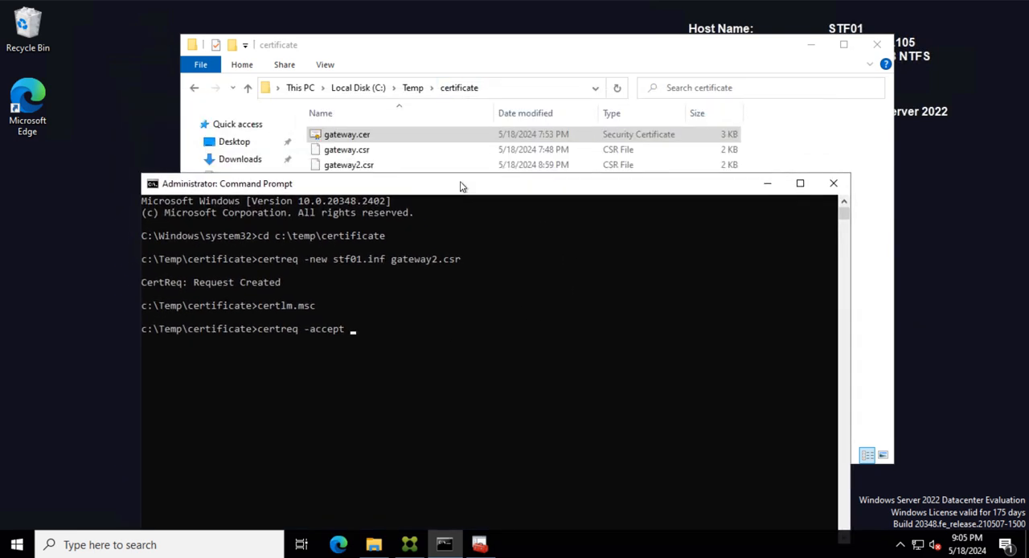
left_click(370, 339)
type("gateway.cer")
key("Return")
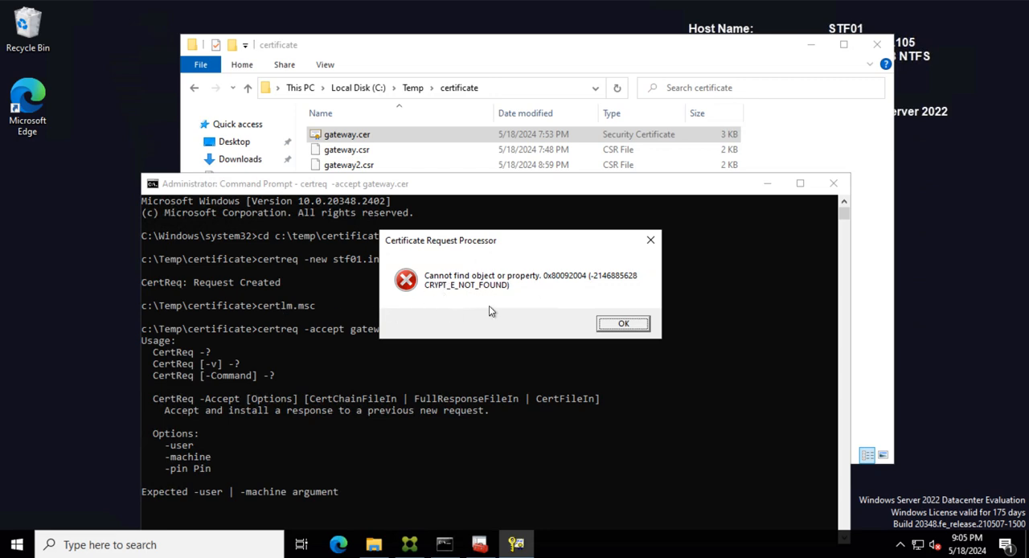
left_click(619, 326)
scroll(428, 378, "down", 2)
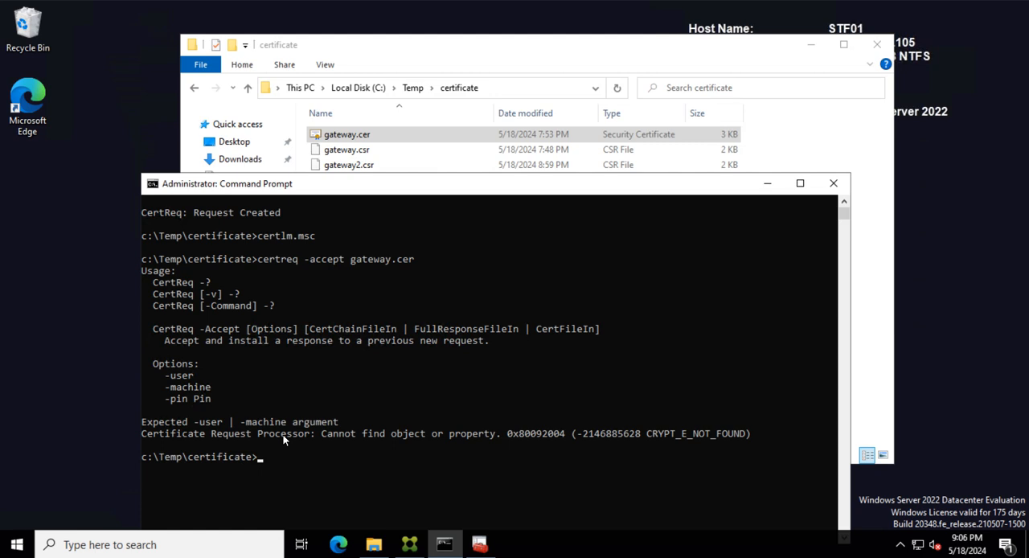
- Try the certreq -accept gateway.cer command once more, dismiss its message, and minimize the Command Prompt
left_click(299, 456)
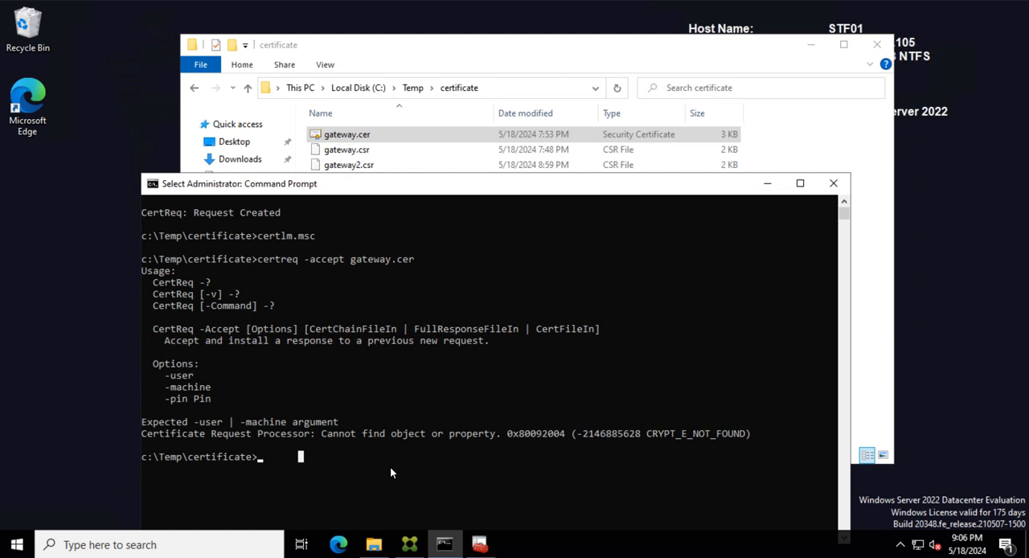
key("Up")
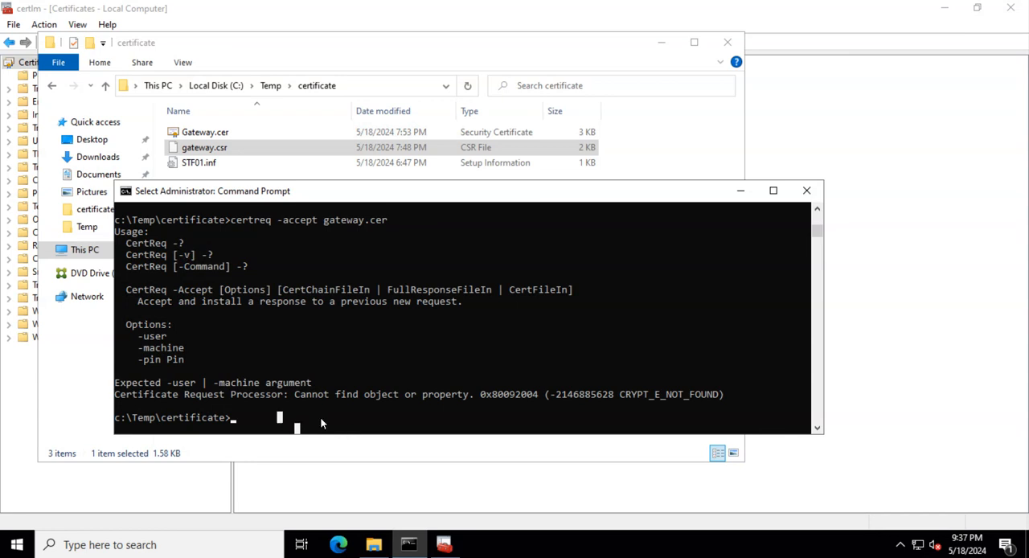
key("Up")
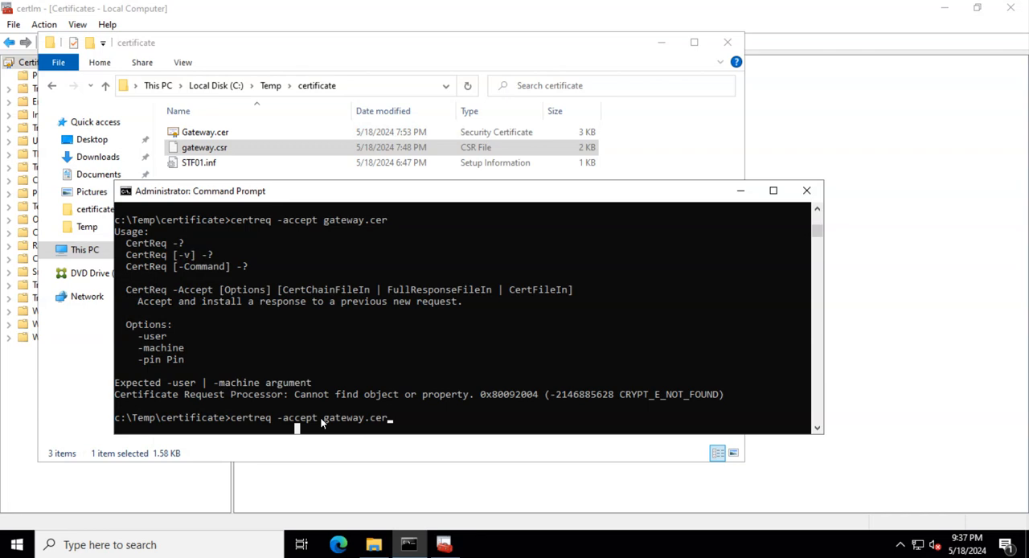
key("Return")
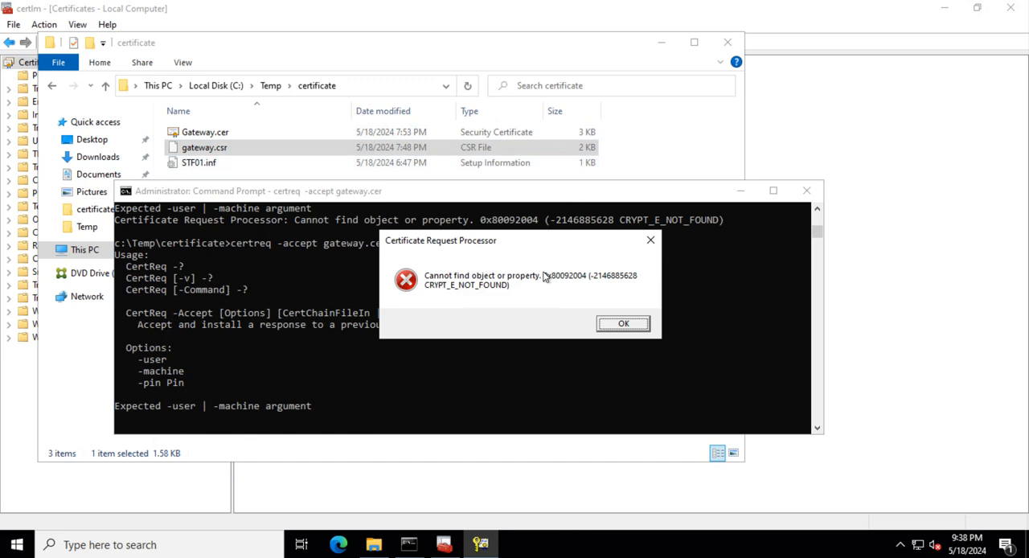
left_click_drag(496, 249, 417, 284)
left_click(551, 356)
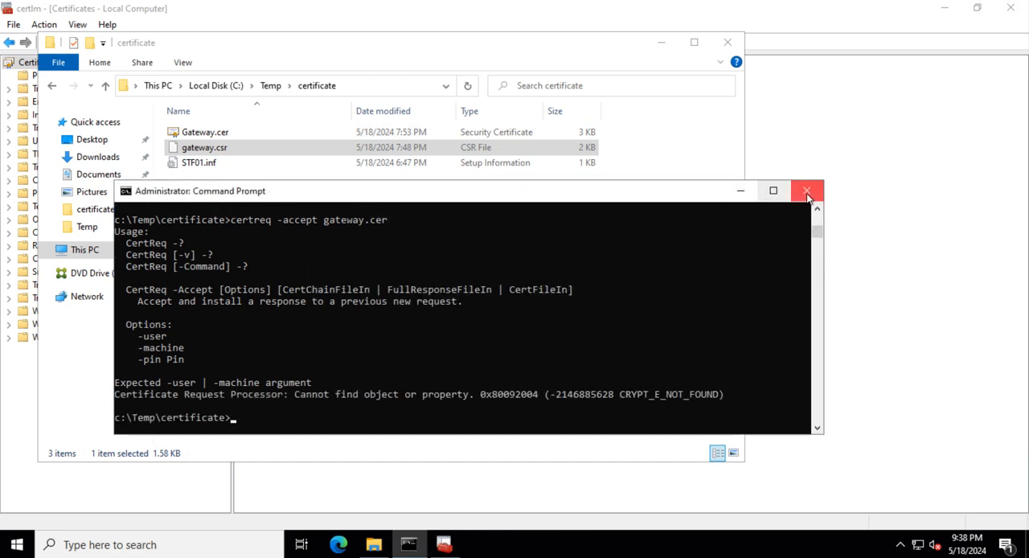
left_click(740, 191)
- Start installing Gateway.cer from the certificate folder to the Local Machine store location and allow the elevation
left_click(226, 137)
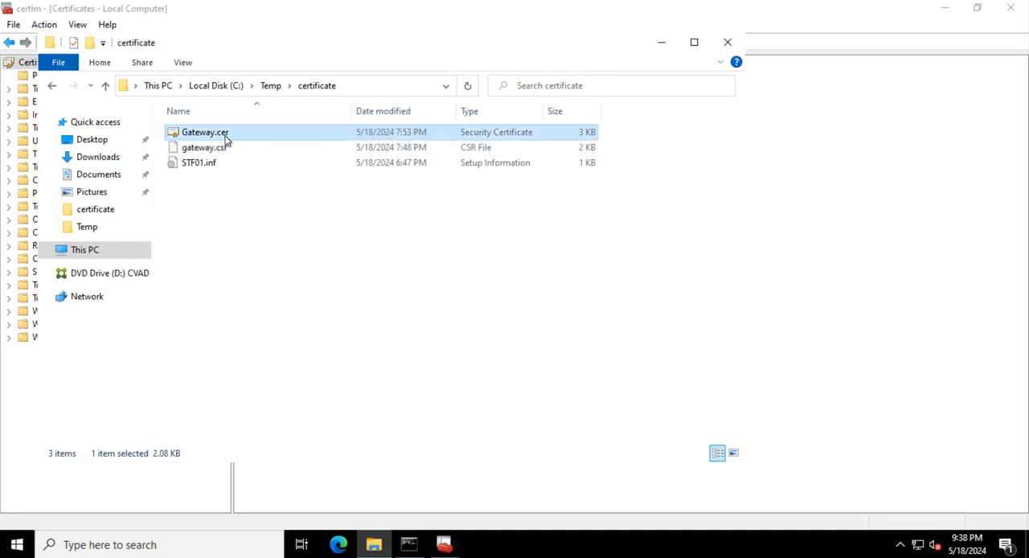
right_click(226, 138)
left_click(291, 165)
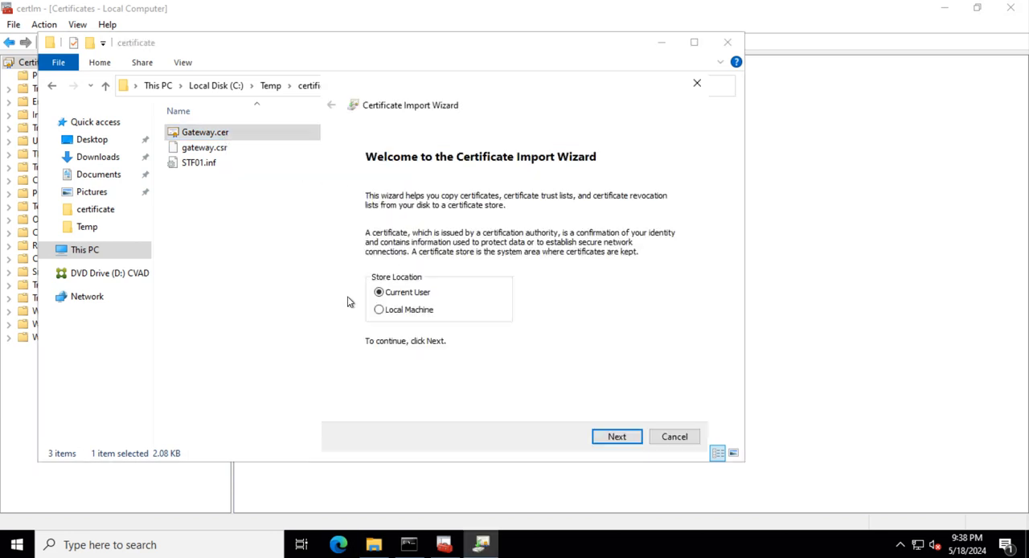
left_click(378, 310)
left_click(603, 435)
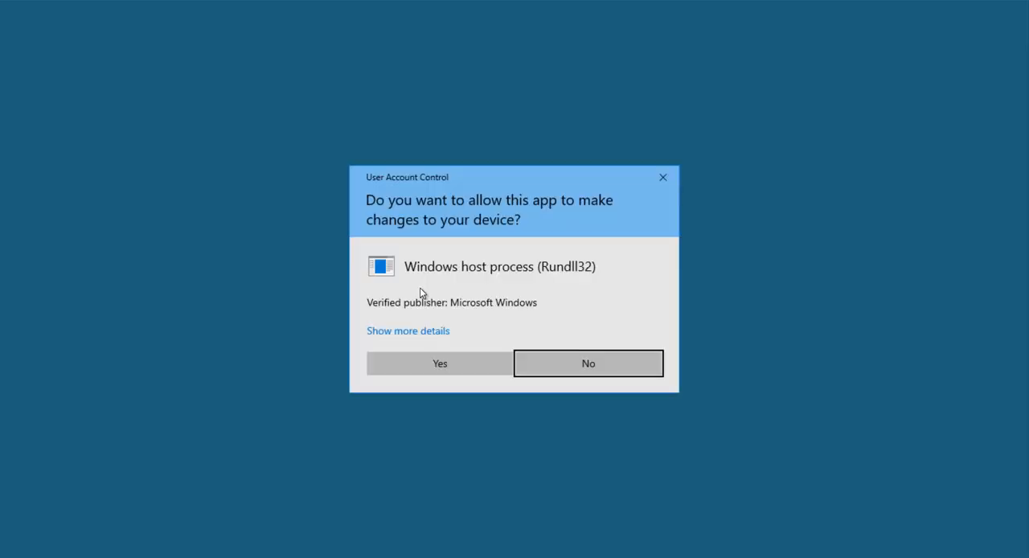
left_click(426, 364)
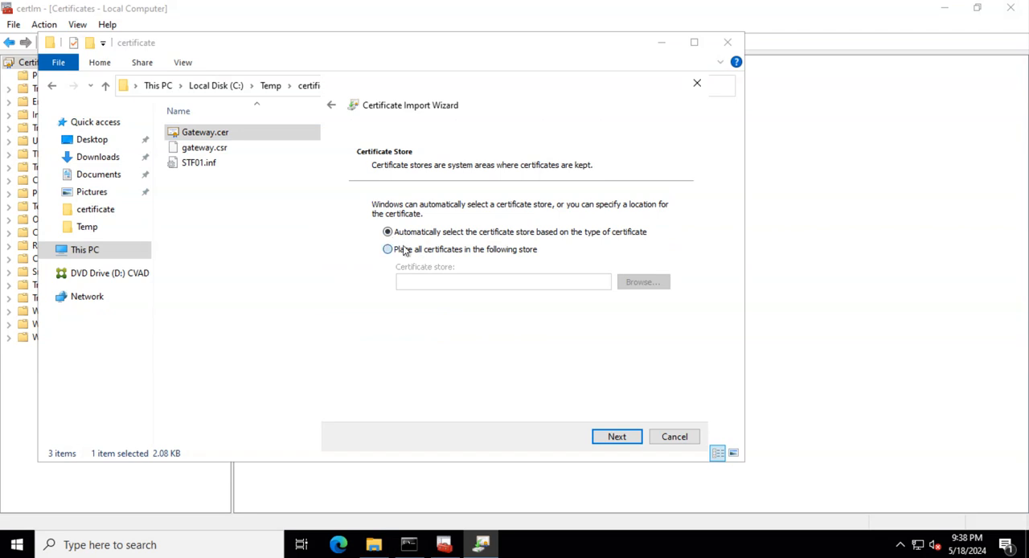
- Place the certificate in the Personal store, finish the import, and dismiss the confirmation
left_click(404, 249)
left_click(638, 282)
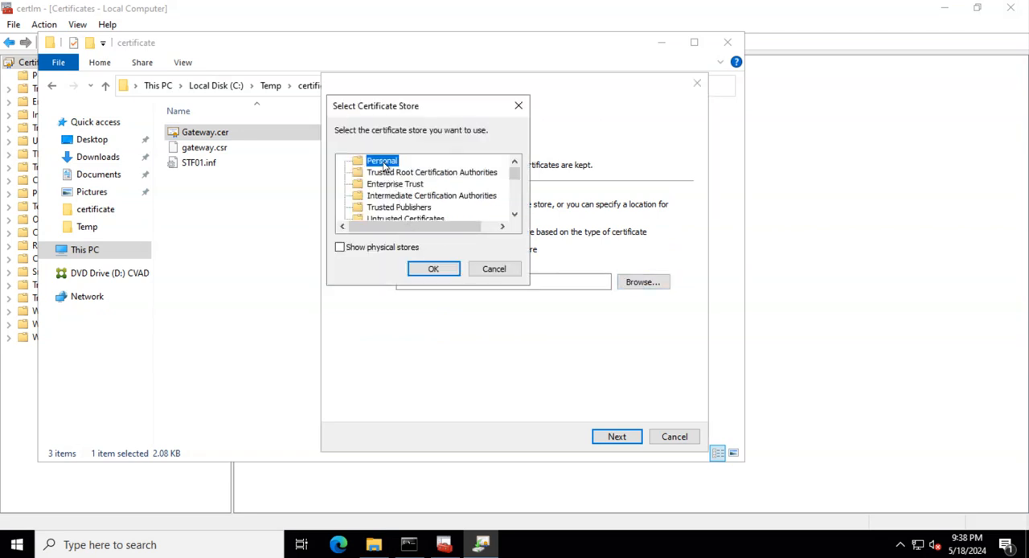
left_click(435, 269)
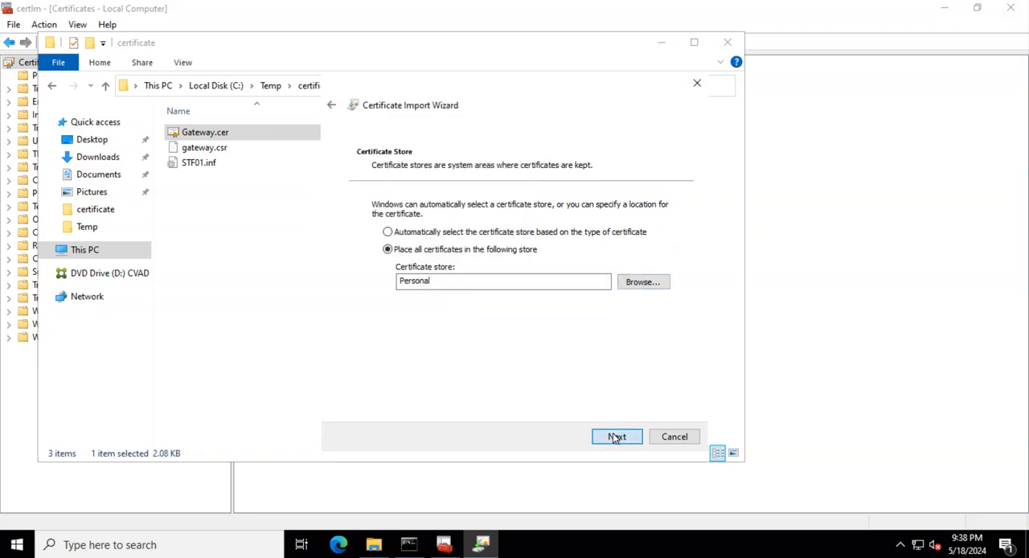
left_click(615, 436)
left_click(616, 436)
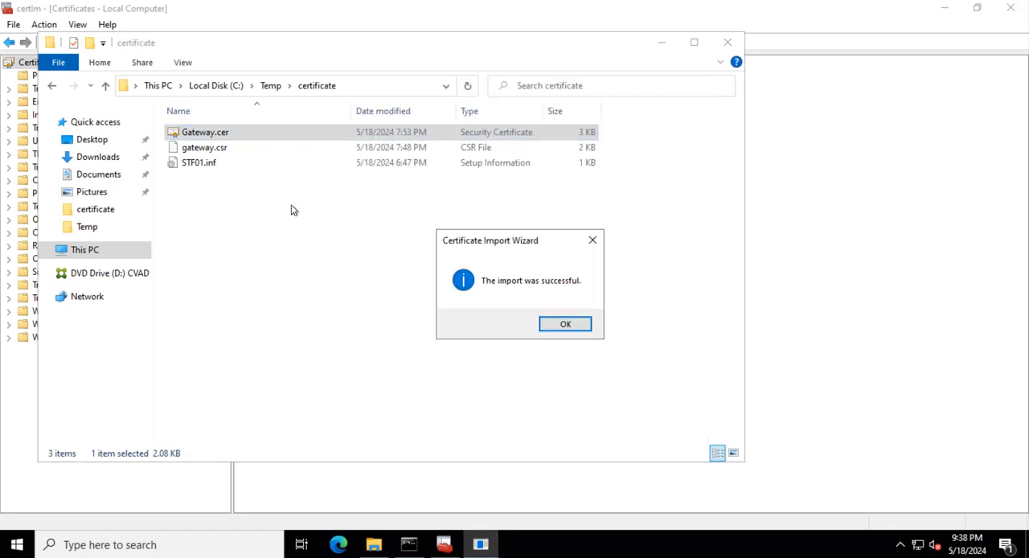
left_click(565, 324)
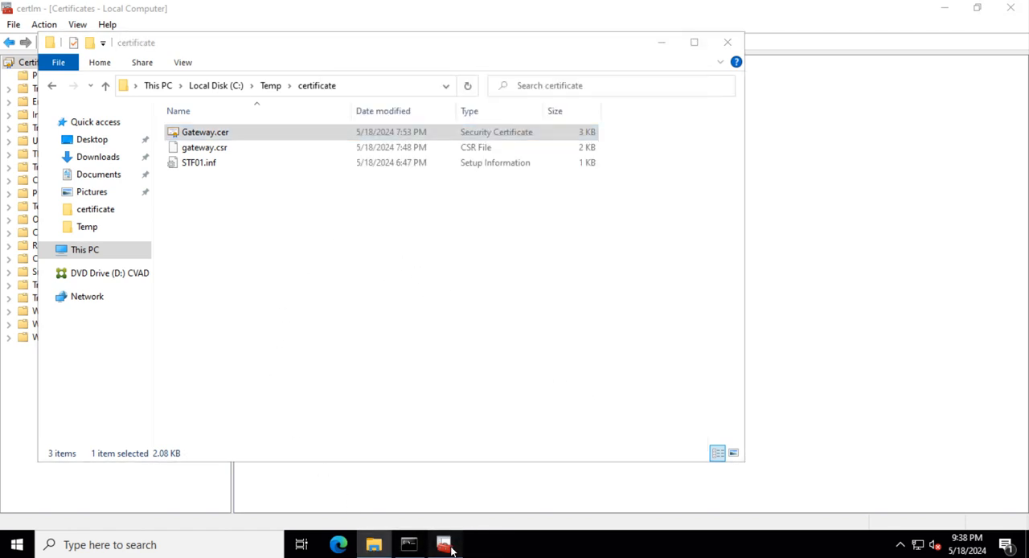
- Check the Personal store in the already open Local Computer certificates console and close the console
left_click(444, 544)
left_click(49, 76)
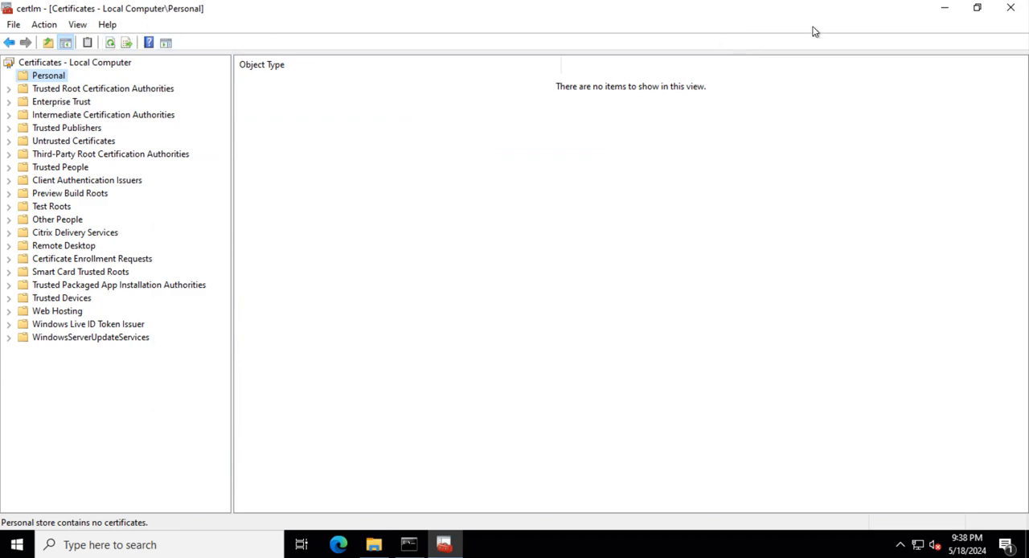
left_click(1010, 7)
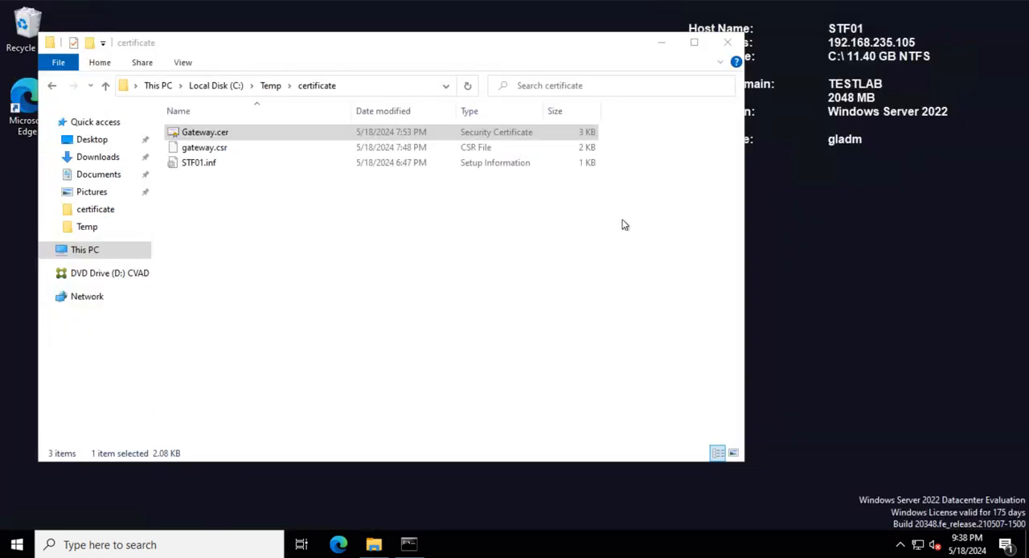
- Reopen the Local Computer certificates console by running certlm.msc from the Command Prompt
left_click(409, 544)
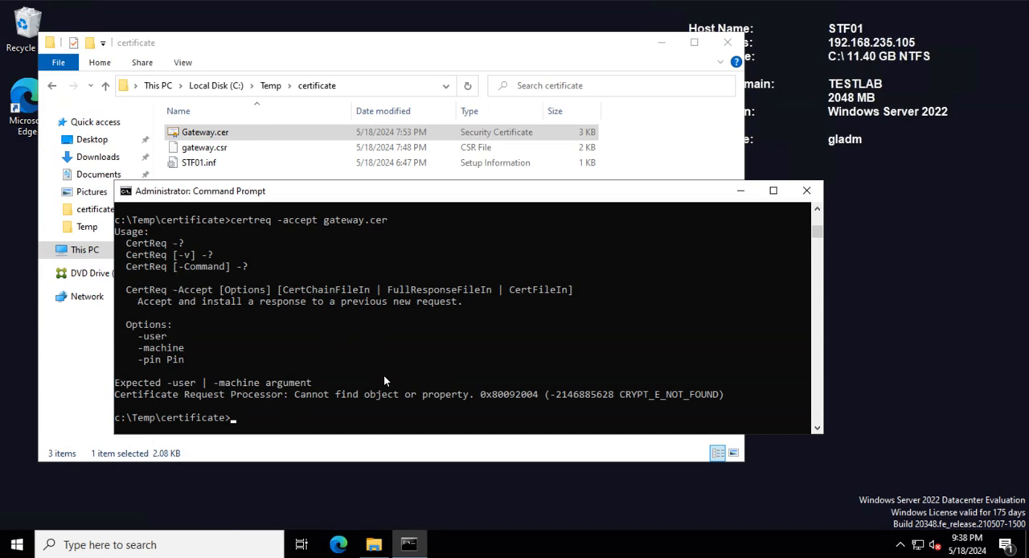
left_click(268, 428)
type("certlm.msc")
key("Return")
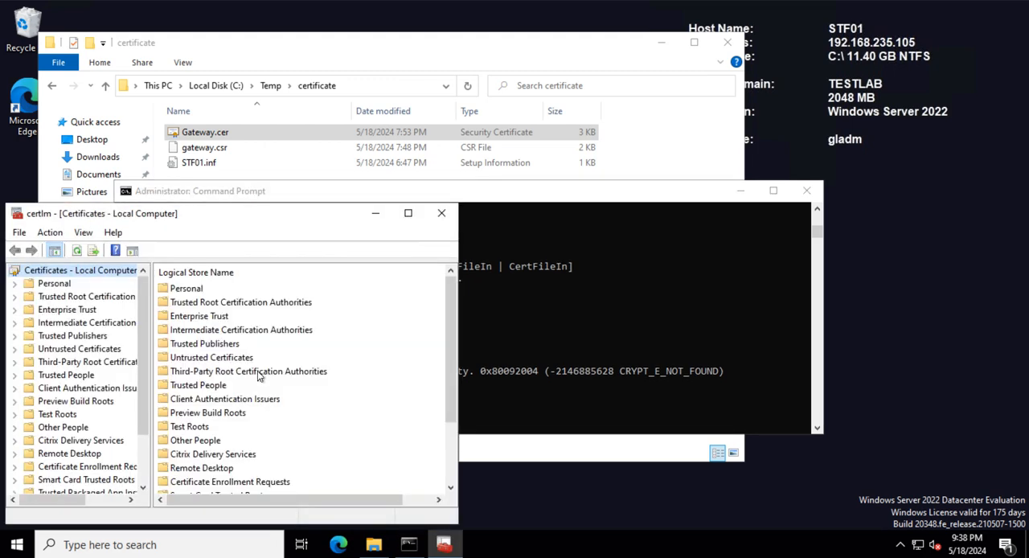
- Examine the certificate listed under Personal > Certificates, widen the console window to show more columns, and minimize it
left_click(55, 284)
left_click(15, 282)
left_click(72, 296)
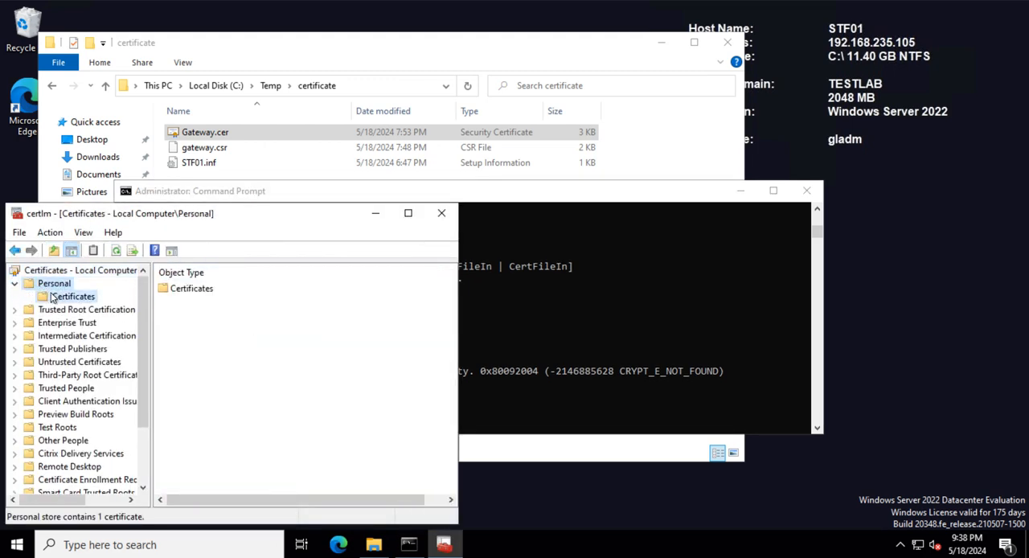
left_click(197, 296)
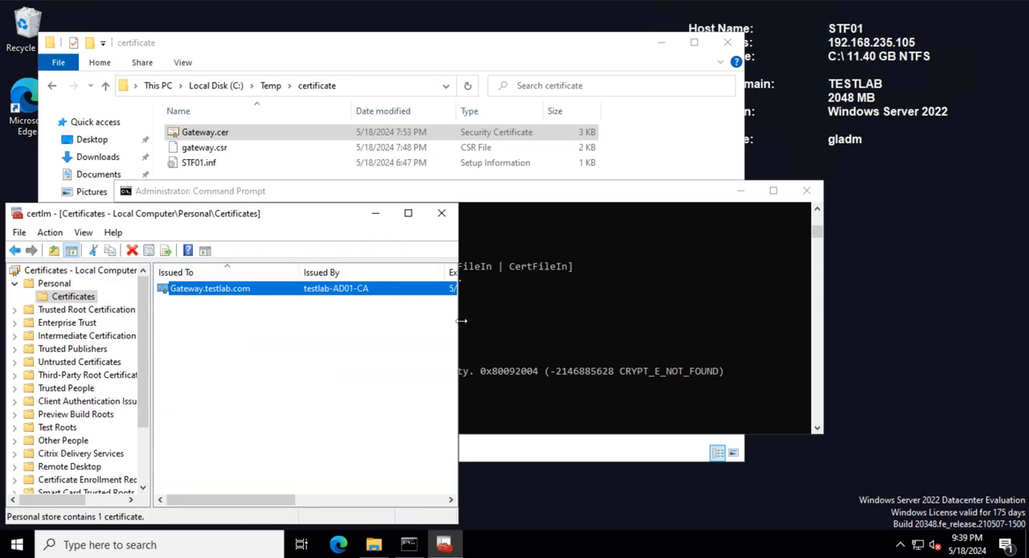
left_click_drag(461, 320, 587, 321)
left_click(505, 213)
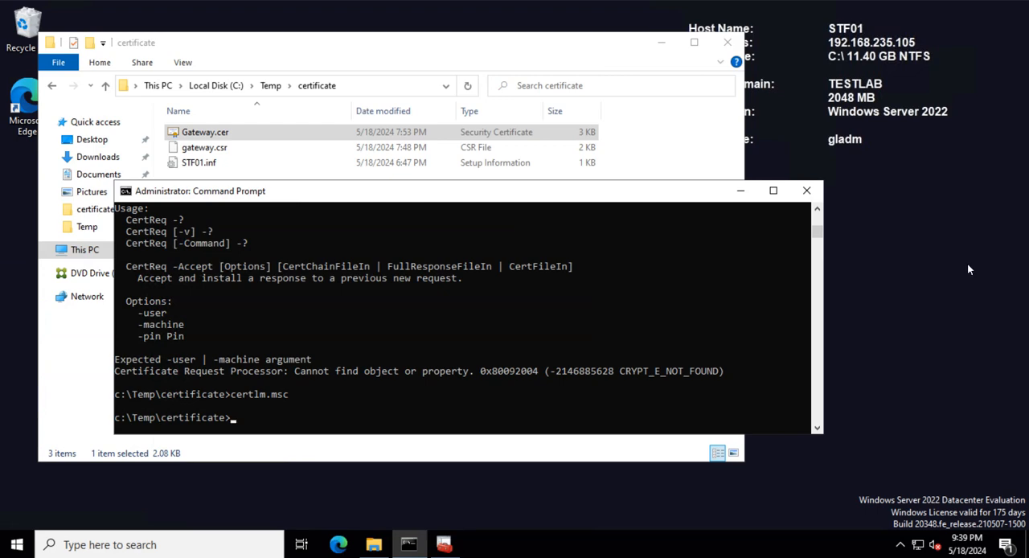
- Begin a certutil -exportpfx command in the Command Prompt, supplying the PFX password with -p, the store my, and an opening quotation mark
left_click(286, 430)
left_click(246, 408)
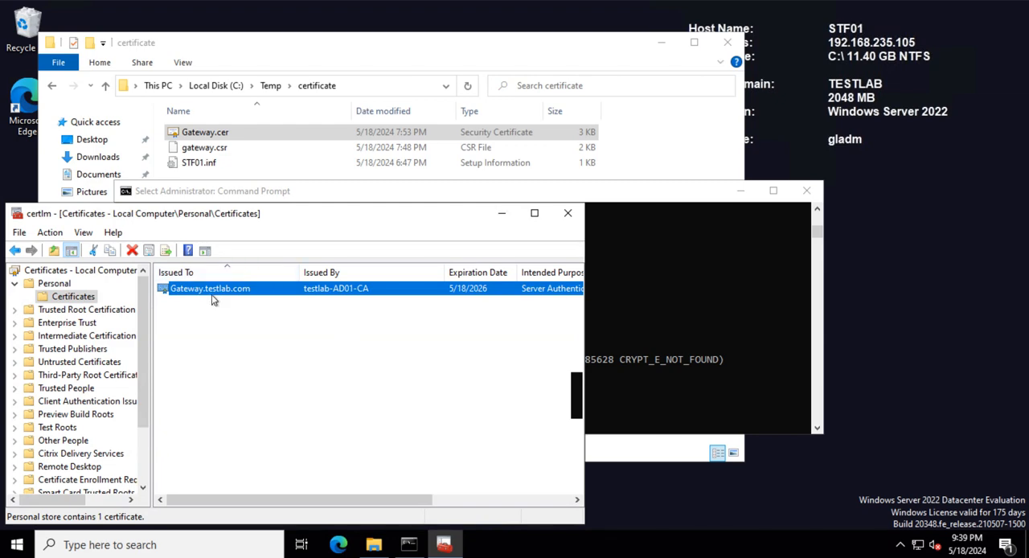
left_click(507, 213)
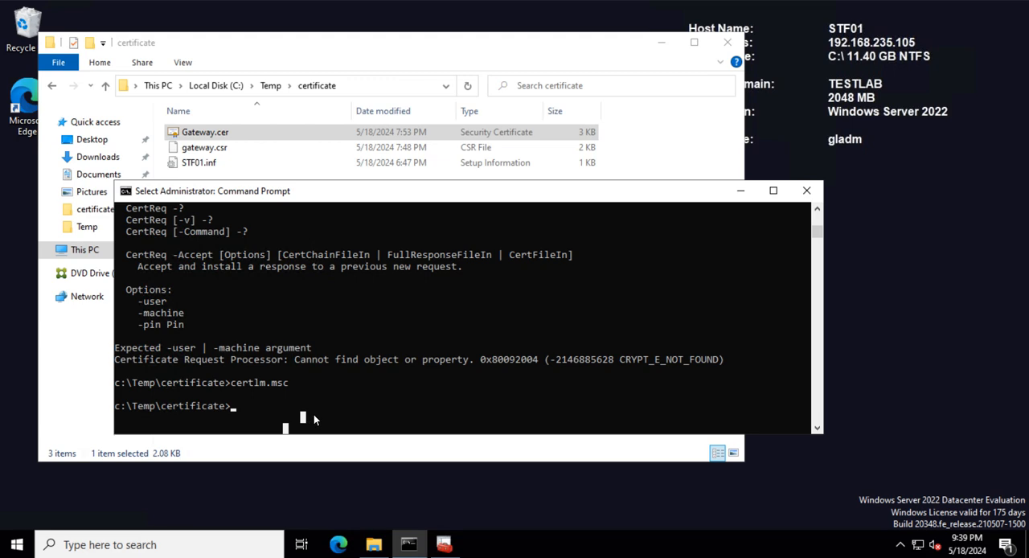
type("cert")
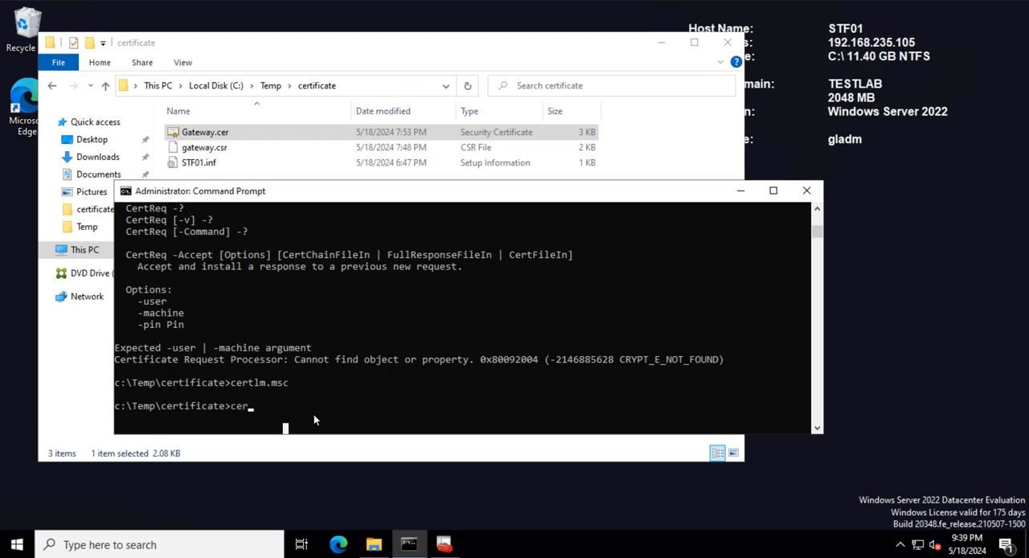
type("util -exportpfx")
type("-p 123")
key("BackSpace")
type("34")
type("my")
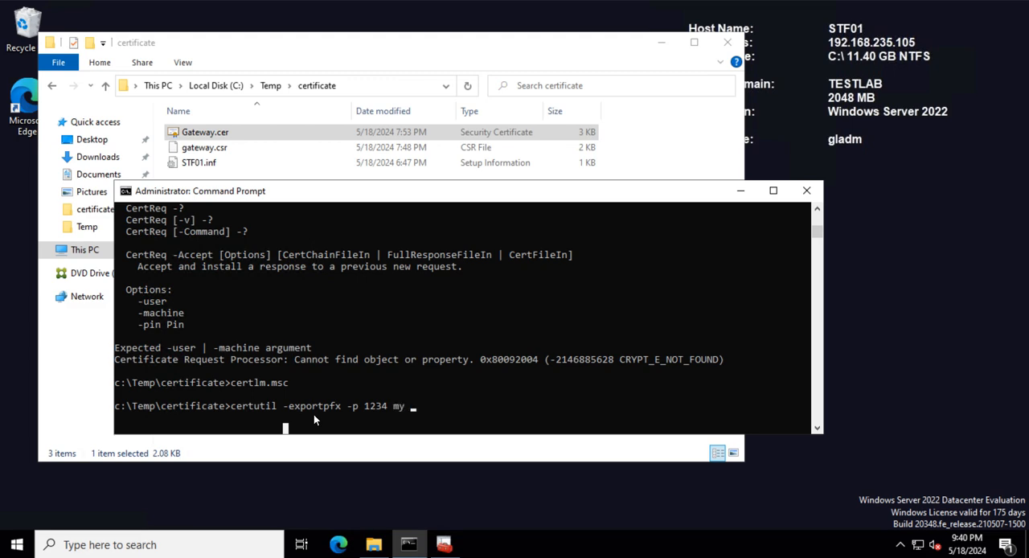
type(" \"")
- Arrange the Local Computer certificates console and the Command Prompt so the certificate's Issued To name shows above the unfinished command
left_click(444, 544)
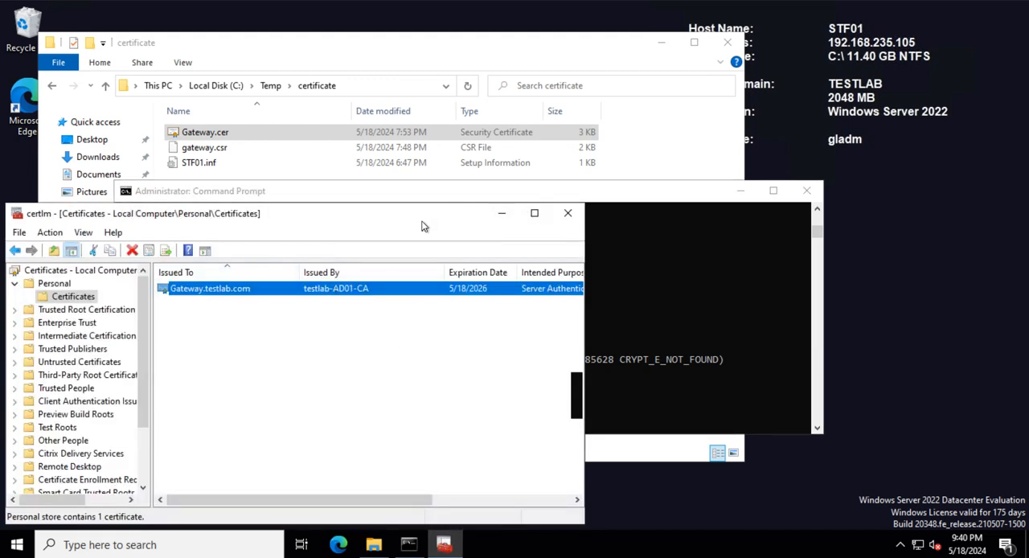
left_click_drag(422, 222, 413, 52)
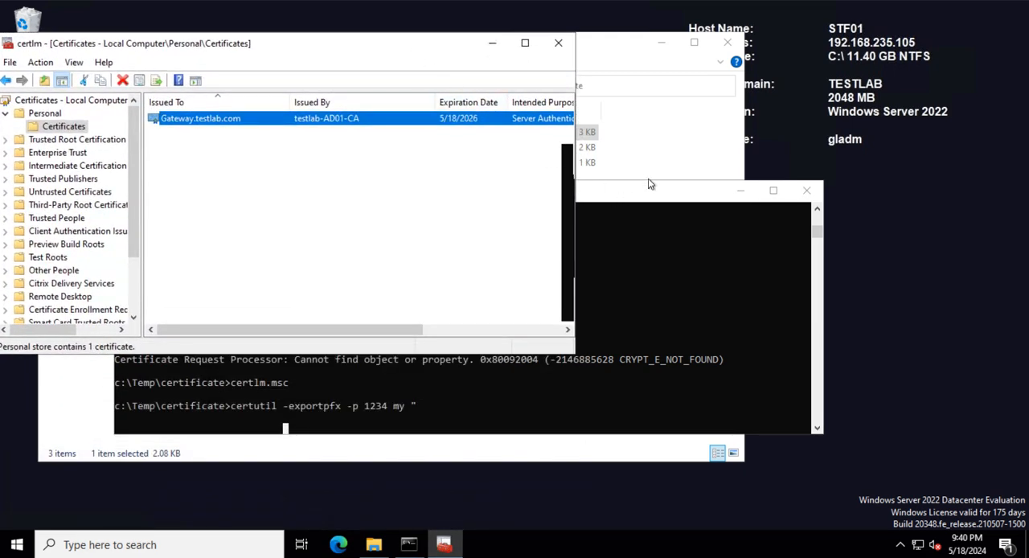
left_click(597, 193)
left_click_drag(598, 199, 597, 217)
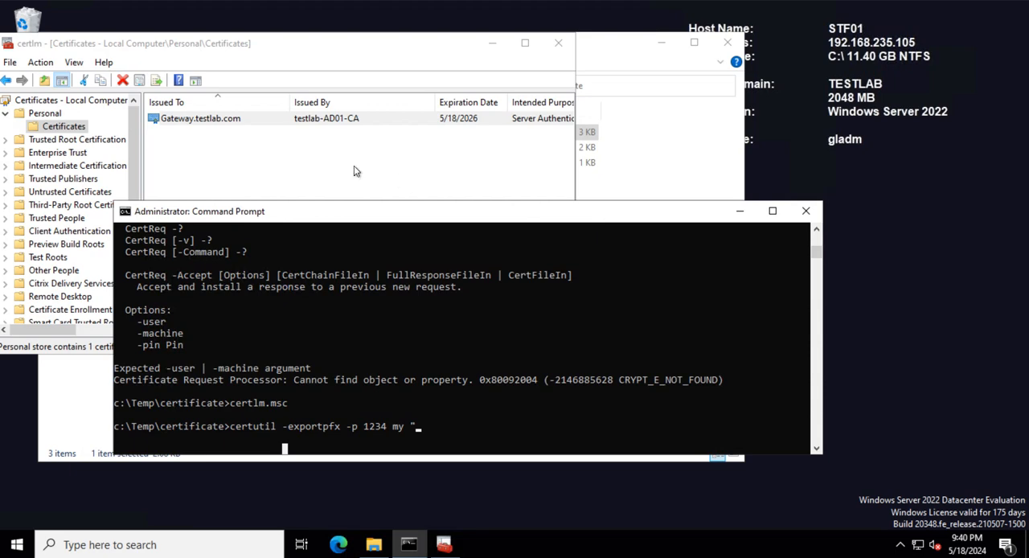
left_click(437, 430)
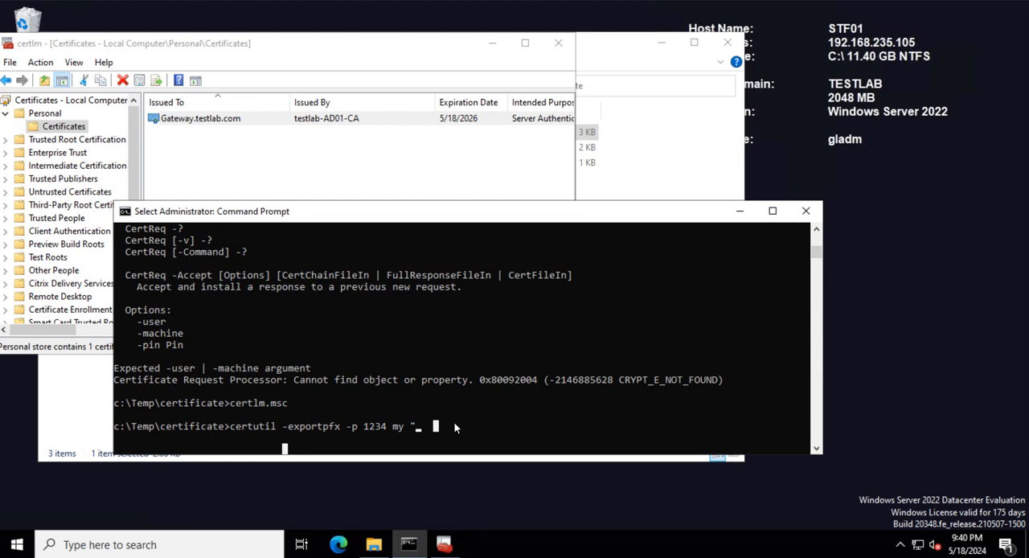
- Complete the export command with the certificate name "Gateway.testlab.com" and output file gateway.pfx, and run it
type("Gateway")
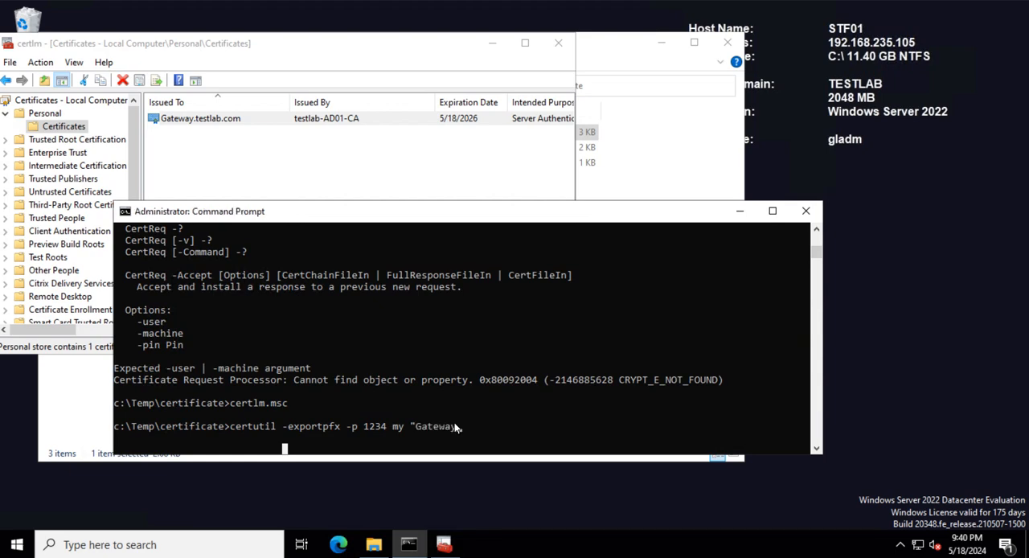
type(".testlab.com\"")
type("gateway.pfx")
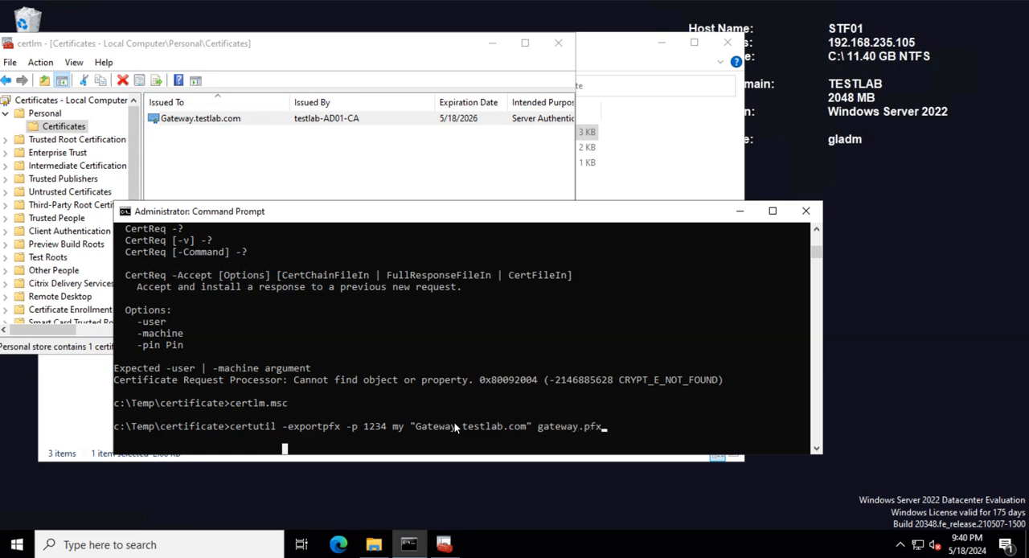
key("Return")
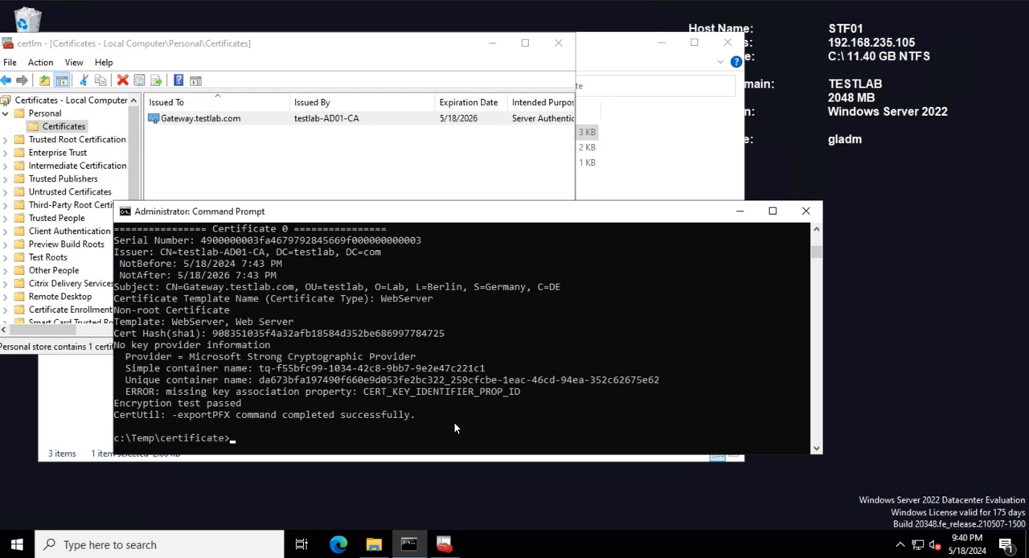
- Check the exported gateway.pfx in the certificate folder and return to the Command Prompt
left_click(492, 43)
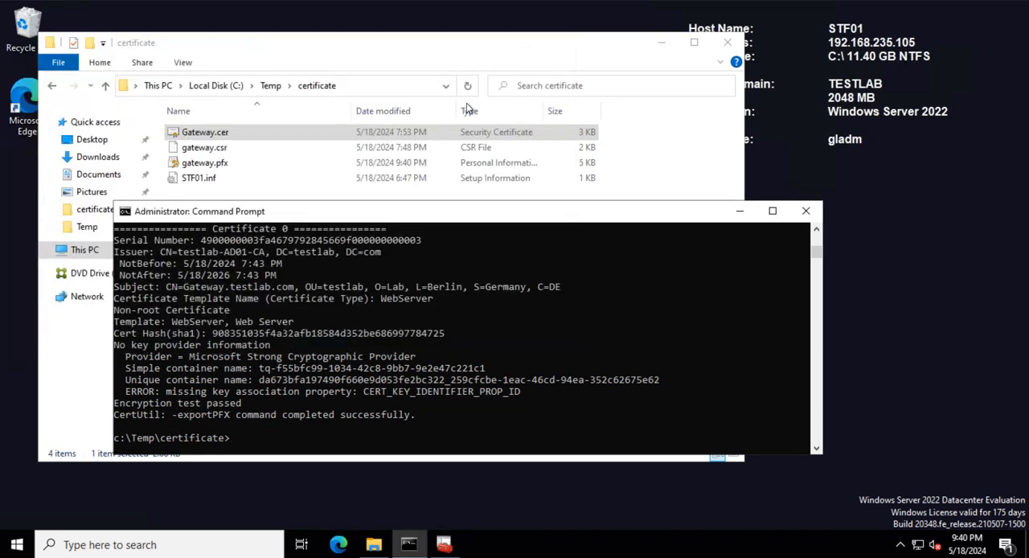
left_click(238, 164)
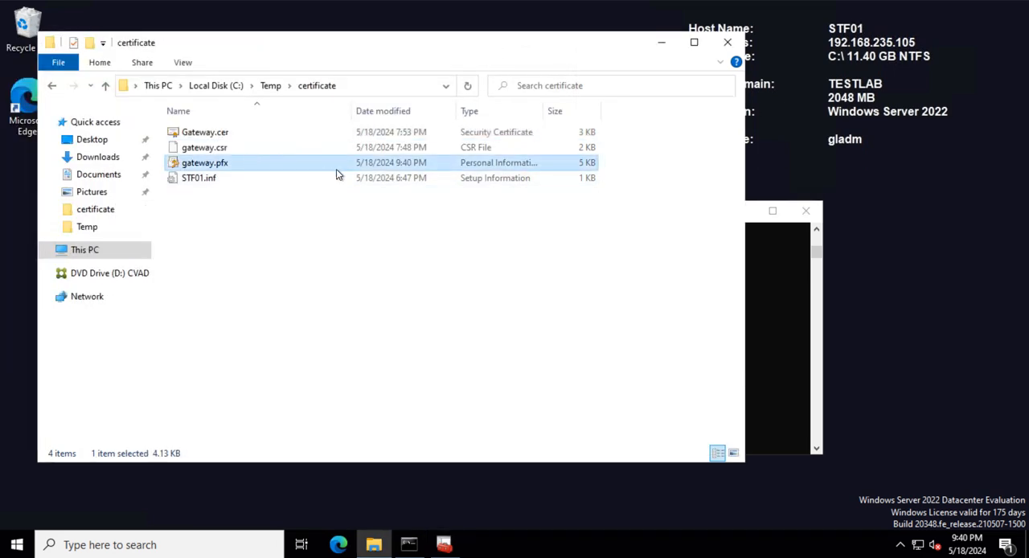
left_click(792, 287)
left_click_drag(560, 220, 565, 230)
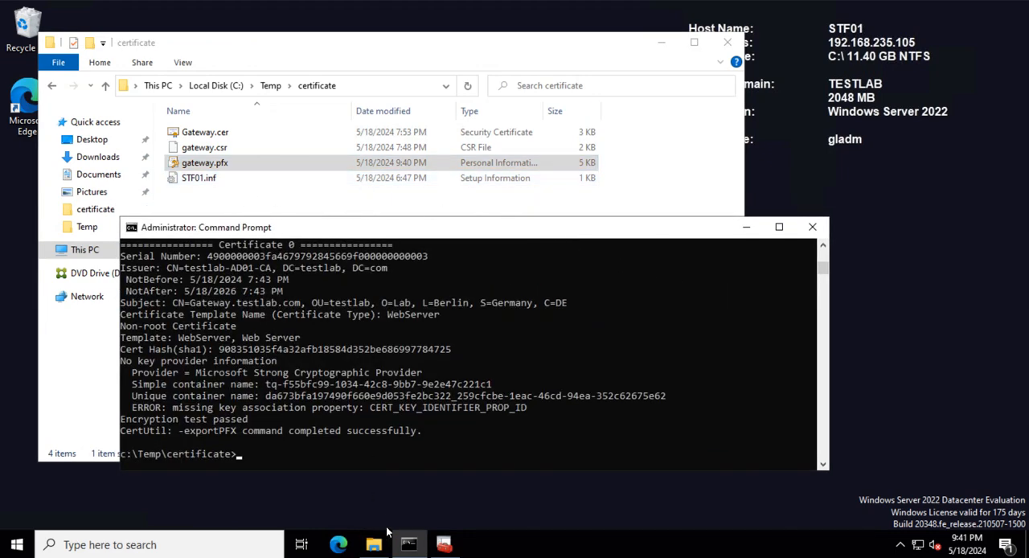
- Delete the Gateway.testlab.com certificate from the Local Computer Personal store, confirm the deletion, and minimize the certificates console
left_click(446, 545)
left_click(225, 172)
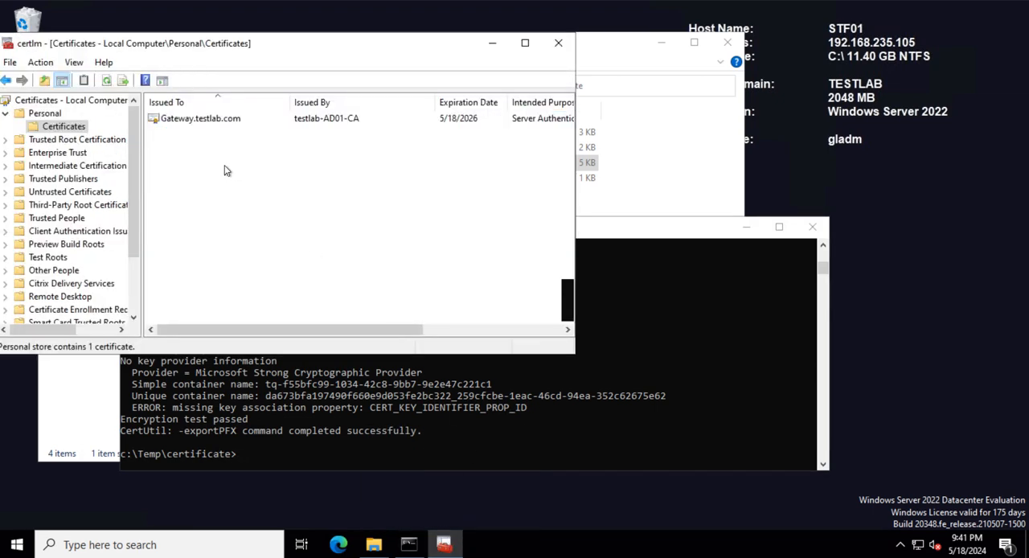
left_click(177, 120)
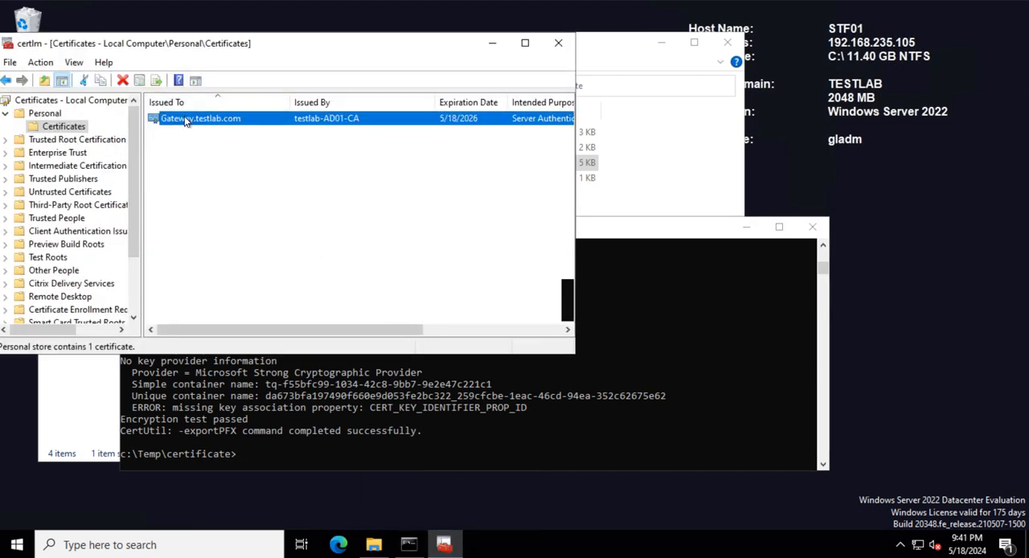
right_click(184, 120)
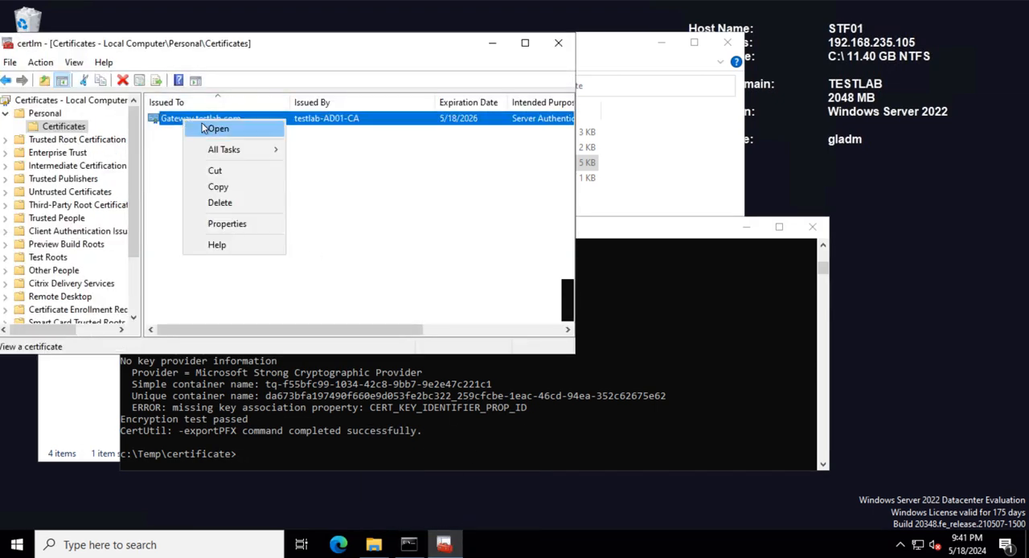
left_click(239, 202)
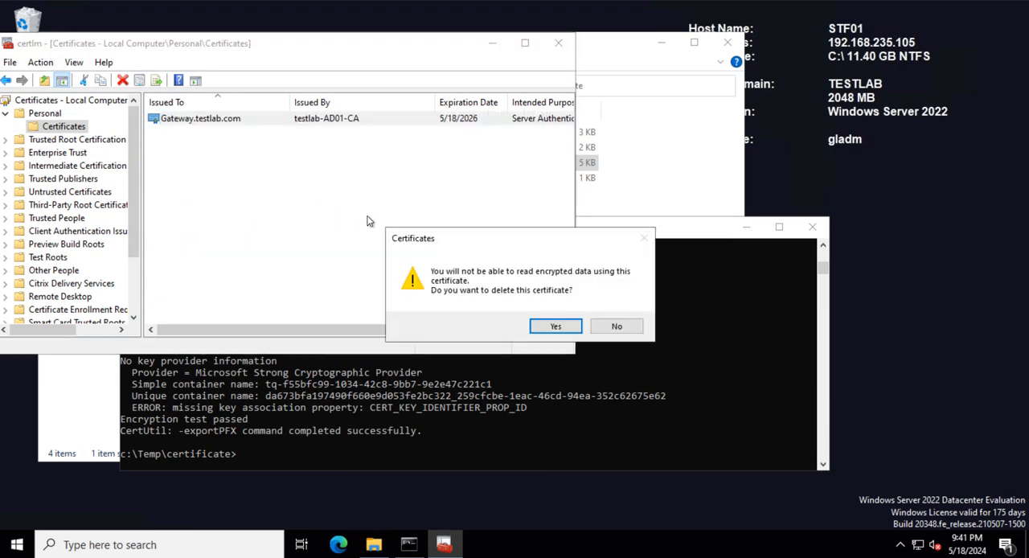
left_click(553, 328)
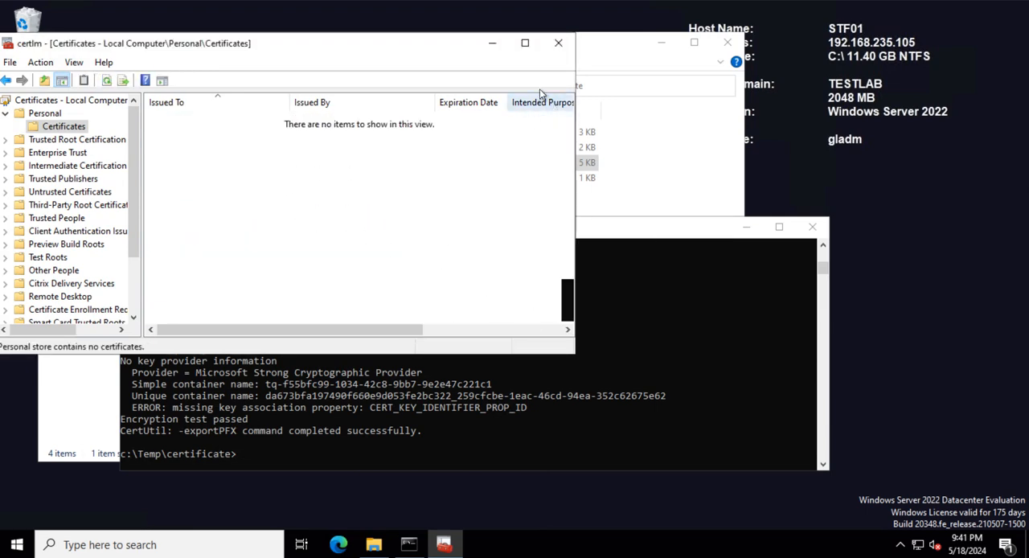
left_click(490, 42)
left_click_drag(514, 227, 548, 212)
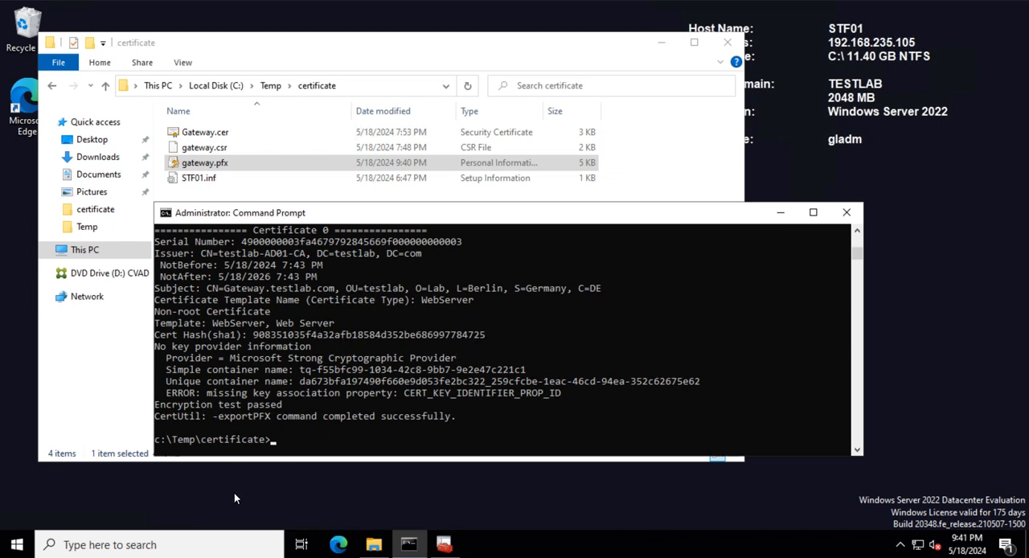
- Open Internet Information Services (IIS) Manager from Administrative Tools, maximize it, and open Server Certificates for STF01
left_click(17, 544)
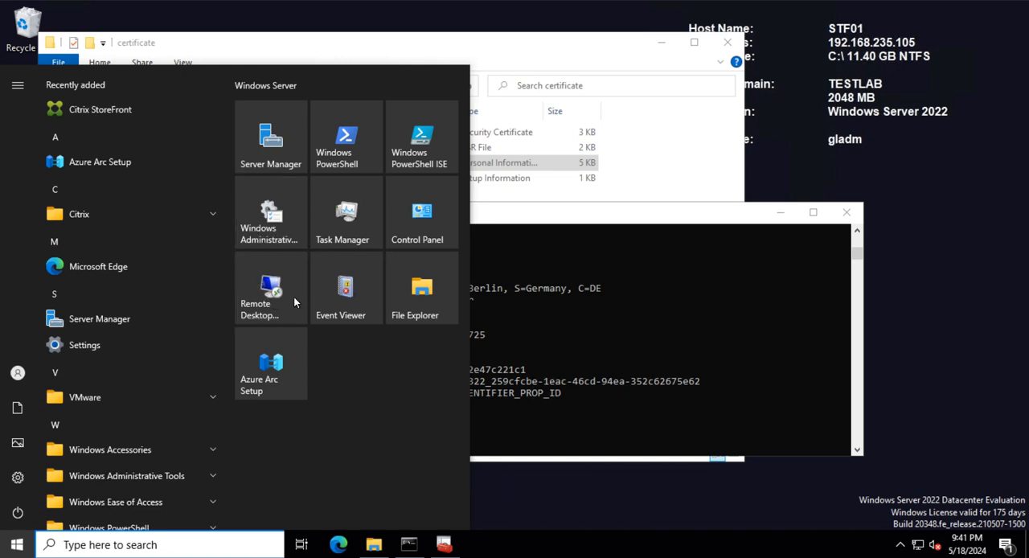
left_click(148, 273)
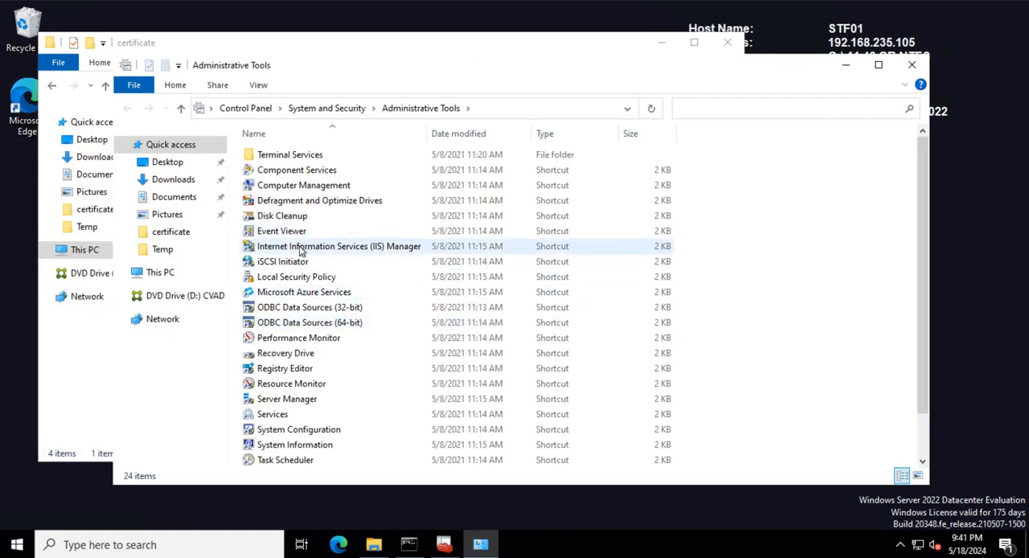
double_click(358, 252)
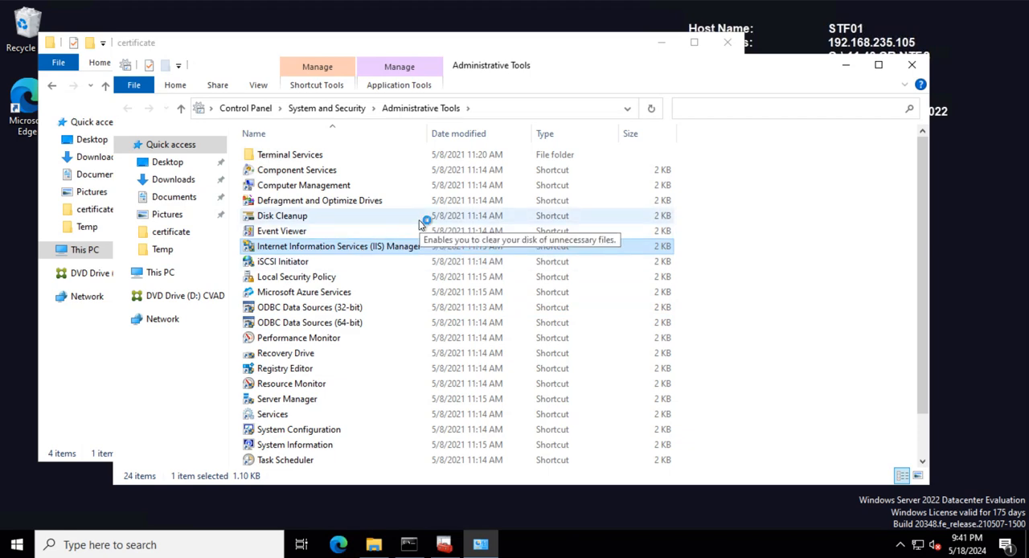
left_click(78, 142)
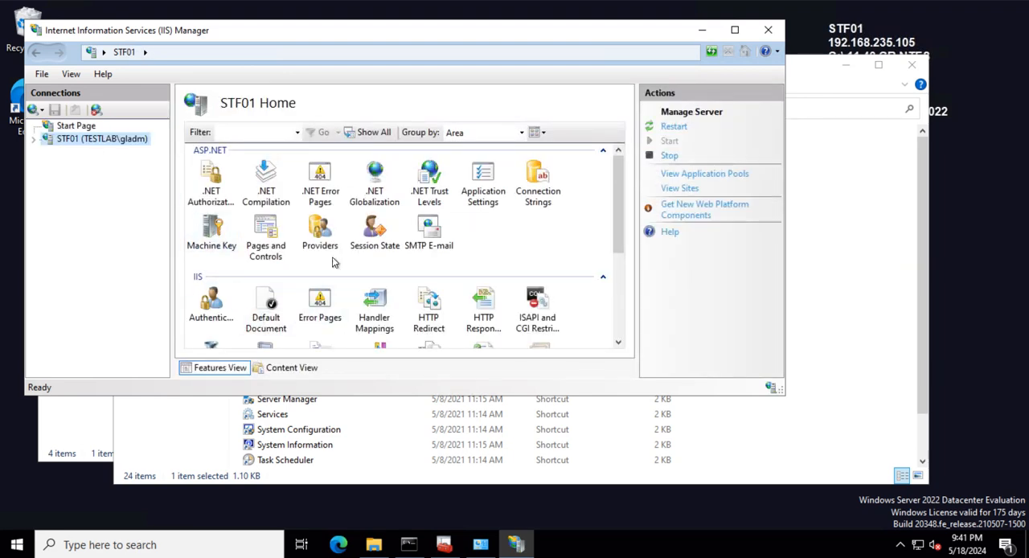
left_click(734, 29)
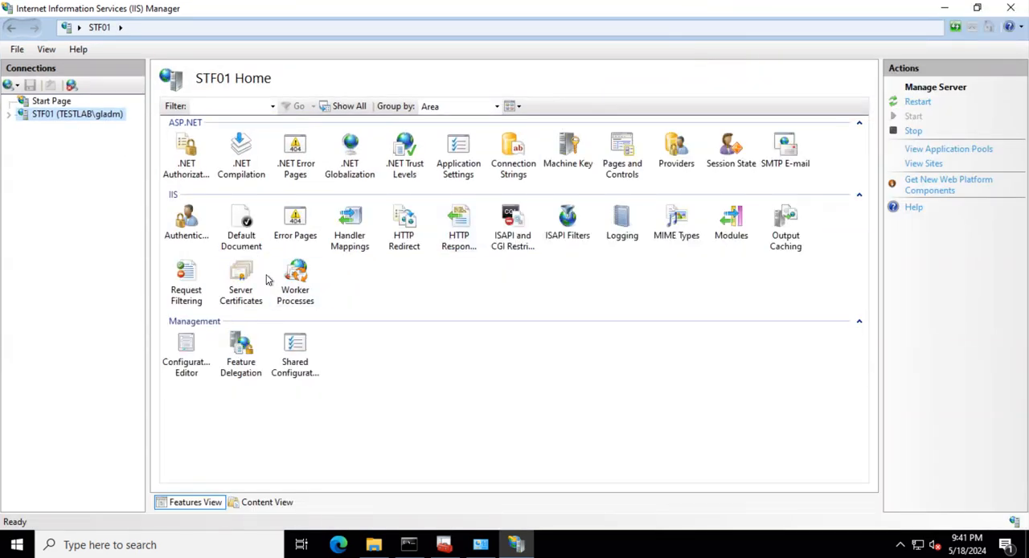
left_click(239, 278)
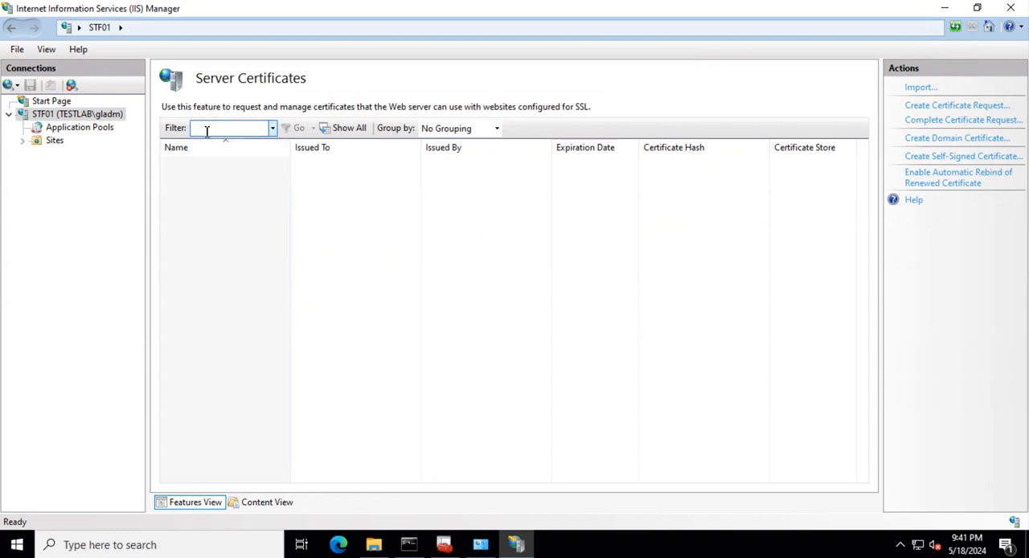
- Import C:\Temp\certificate\gateway.pfx into the Personal store as an exportable server certificate, entering the PFX password
left_click(904, 90)
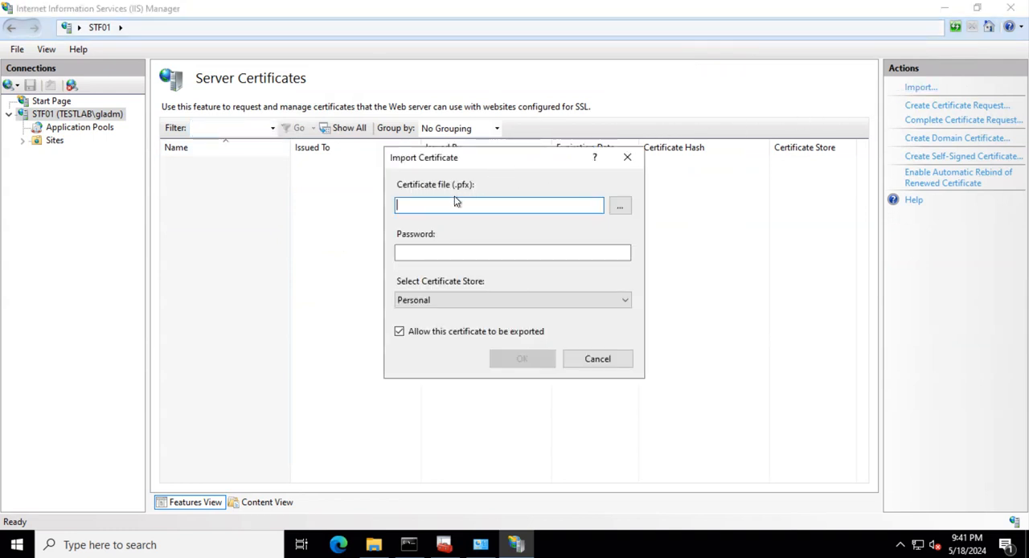
left_click(618, 204)
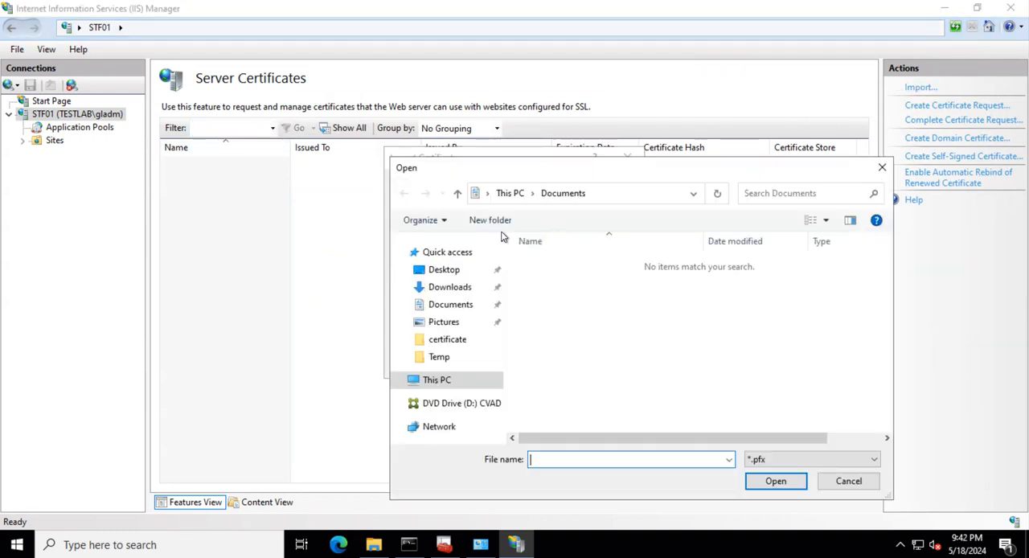
left_click(437, 379)
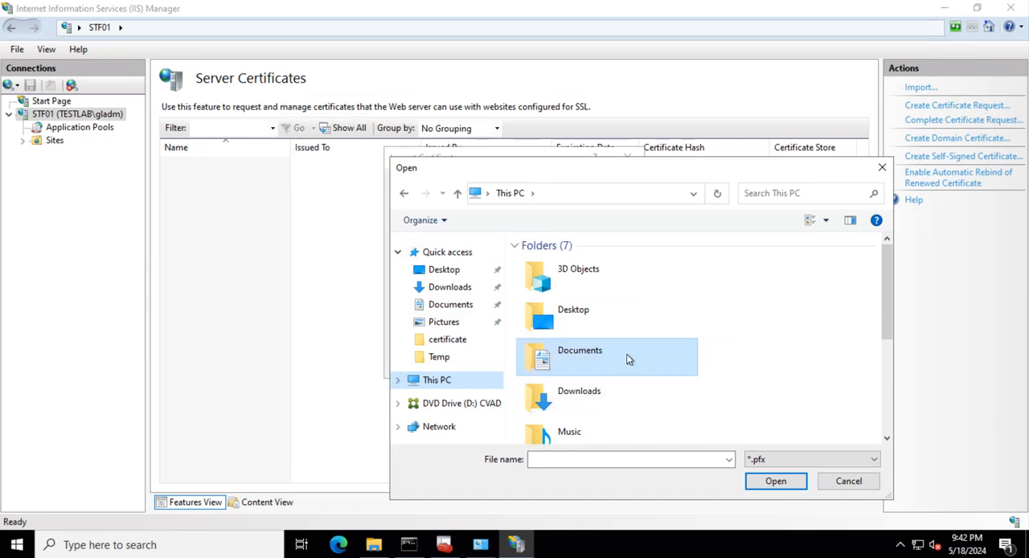
scroll(599, 395, "down", 3)
double_click(597, 397)
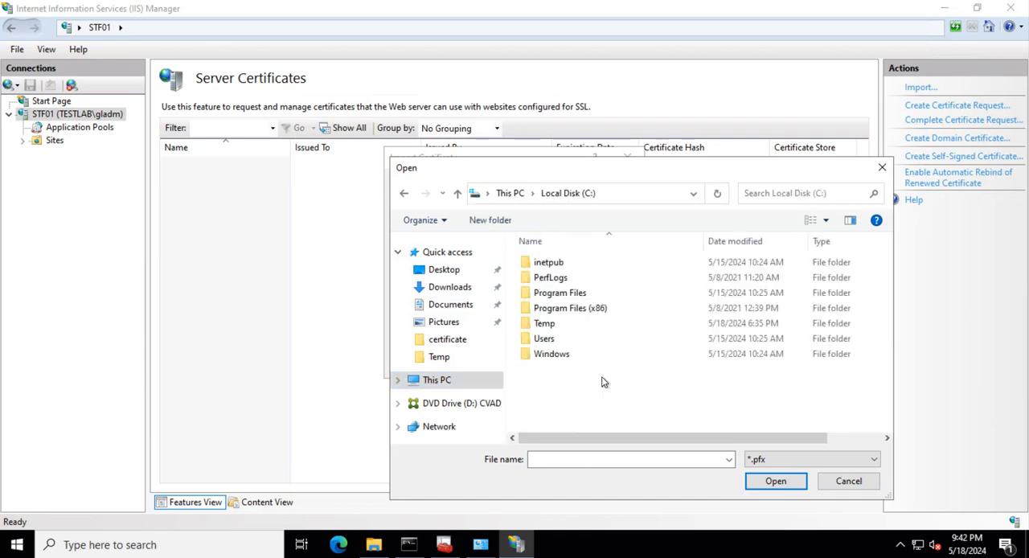
double_click(569, 325)
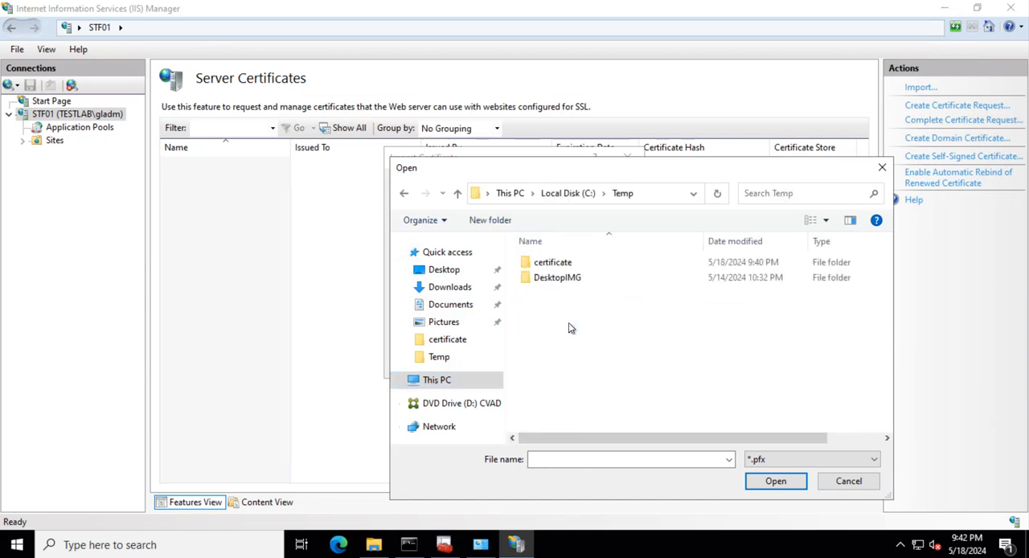
double_click(552, 262)
left_click(557, 262)
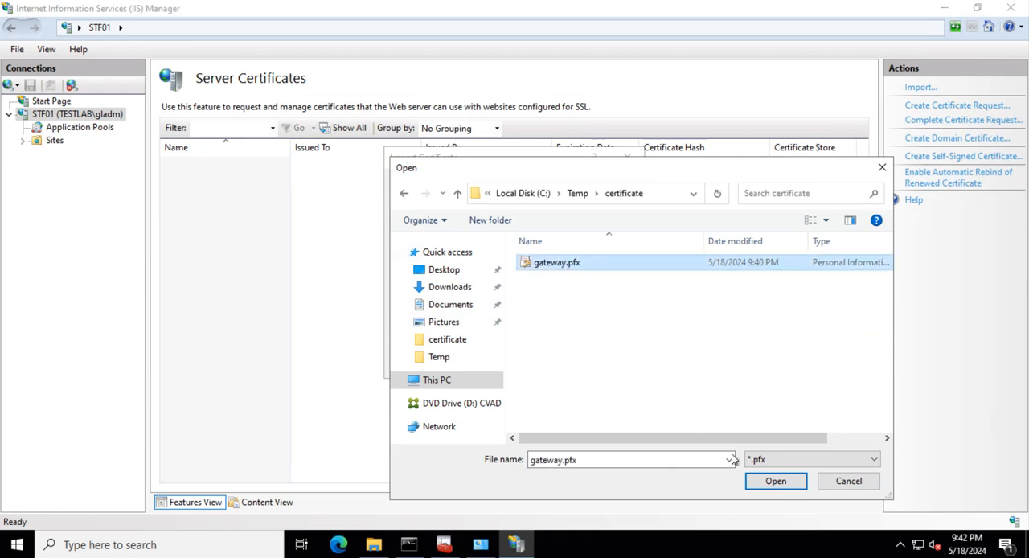
left_click(775, 481)
left_click(450, 253)
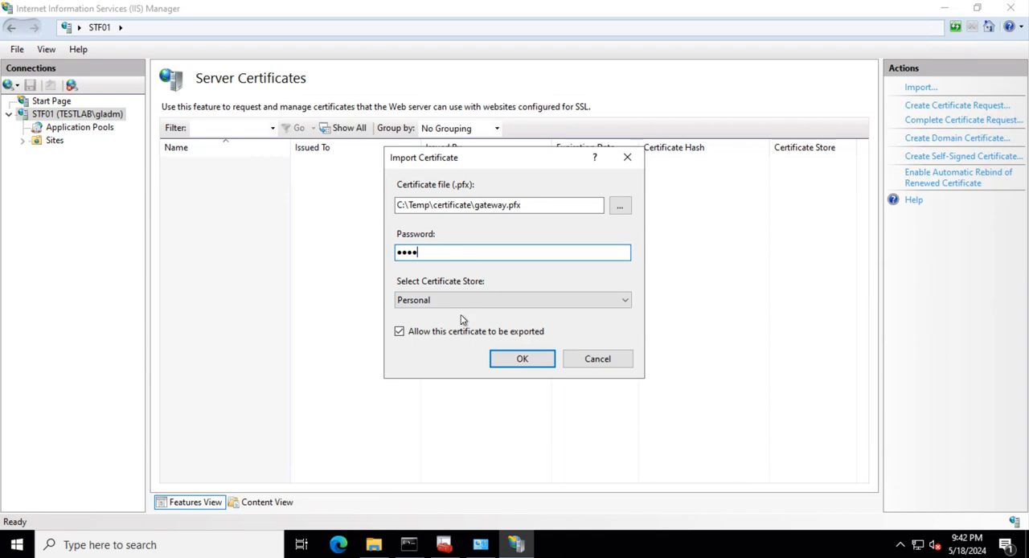
left_click(520, 364)
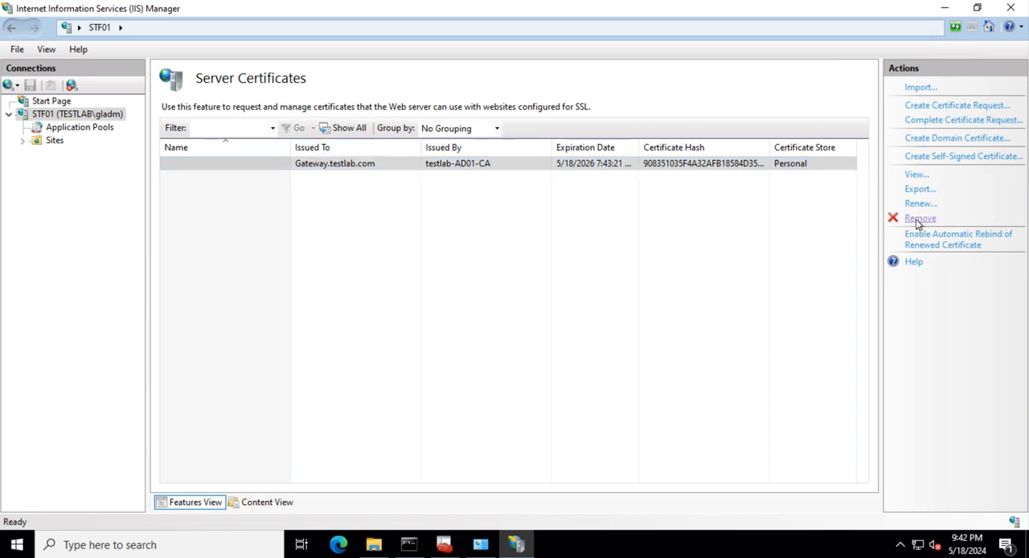
- Remove the imported Gateway.testlab.com certificate from the server certificates and confirm the removal
left_click(919, 223)
left_click(504, 327)
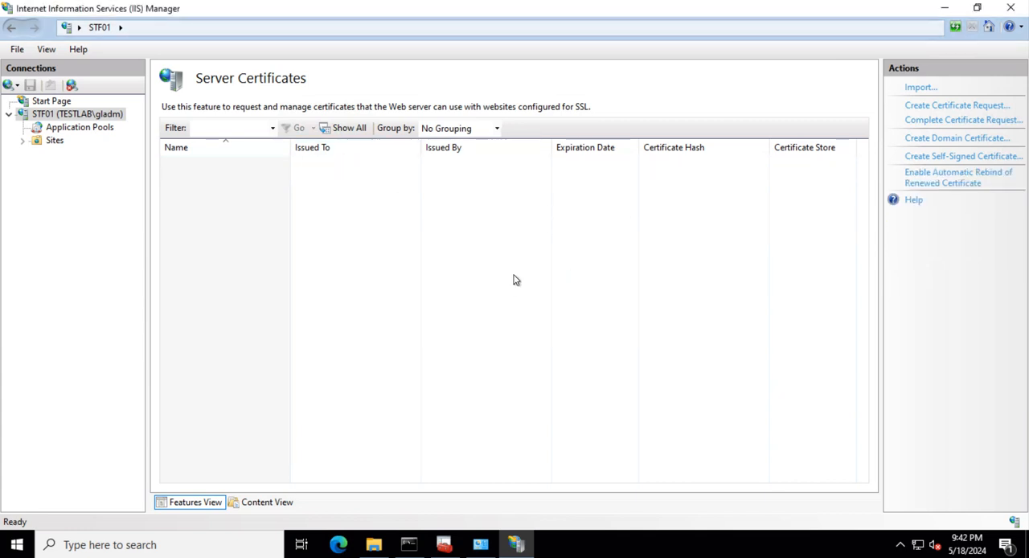
- Minimize IIS Manager, check the Local Computer Personal store in the certificates console for remaining certificates, and minimize the console
left_click(945, 8)
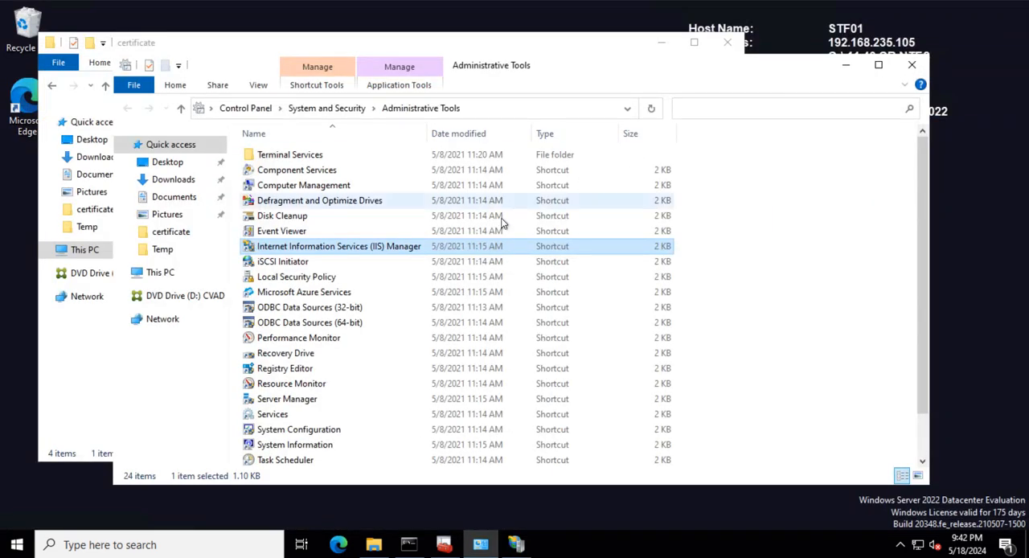
left_click(444, 544)
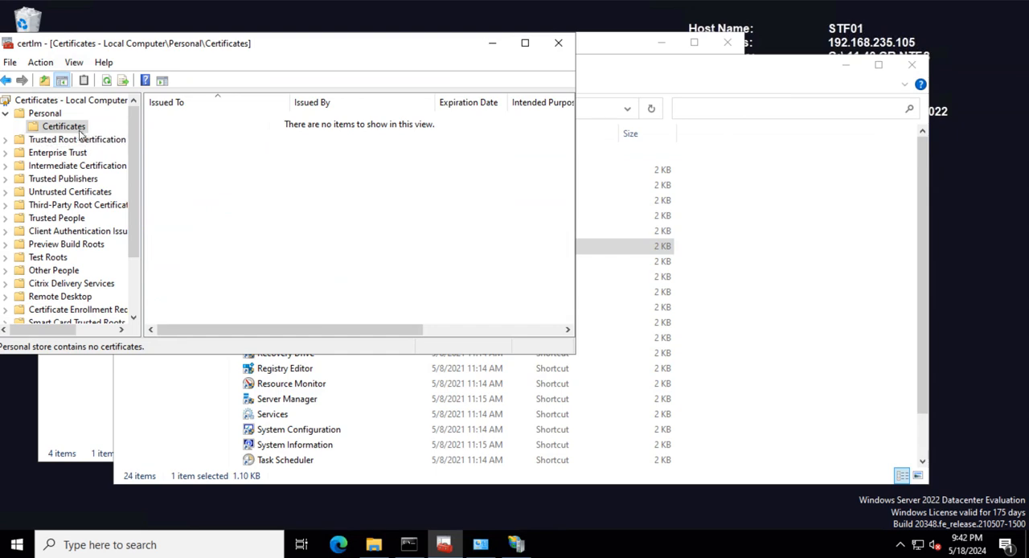
double_click(50, 114)
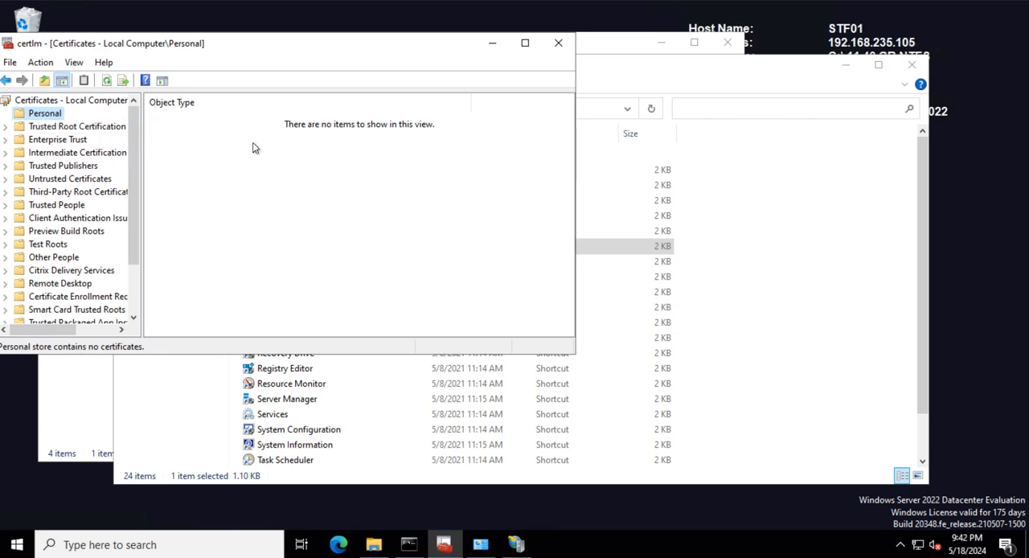
left_click(492, 42)
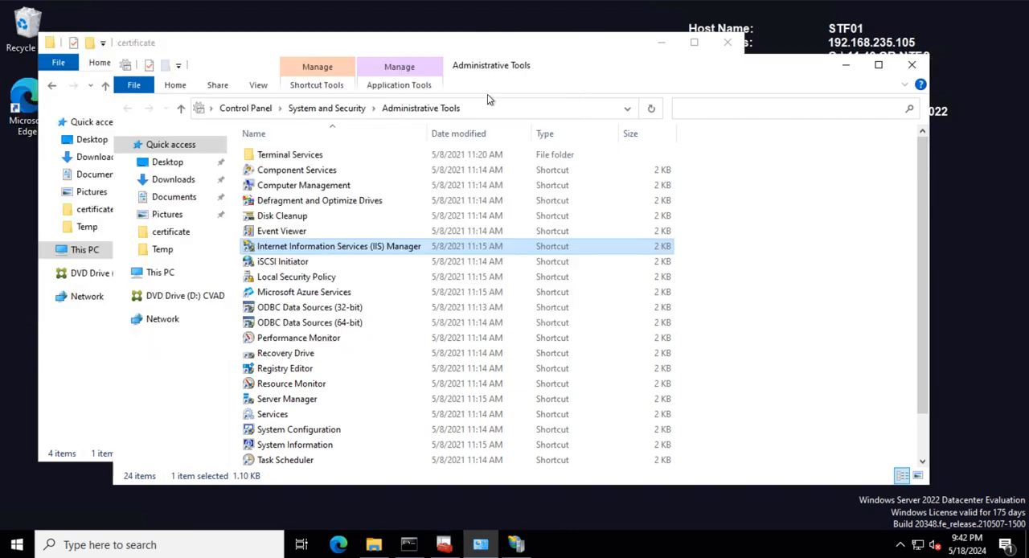
- In Command Prompt, import the PFX from C:\Temp\certificate with certutil -importpfx gateway.pfx, entering the PFX password
left_click(408, 544)
left_click(296, 439)
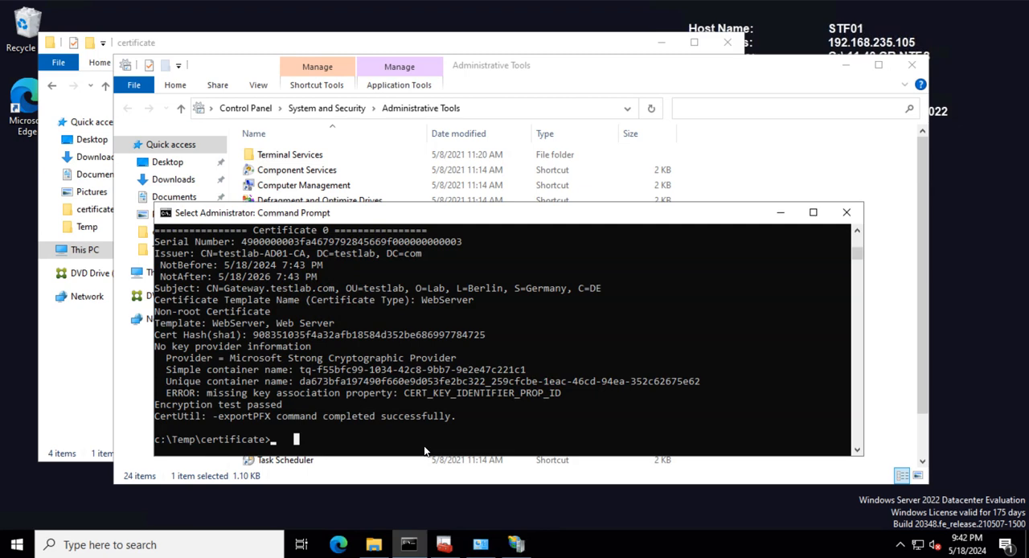
type("certutil -importpfx gateway.pfx")
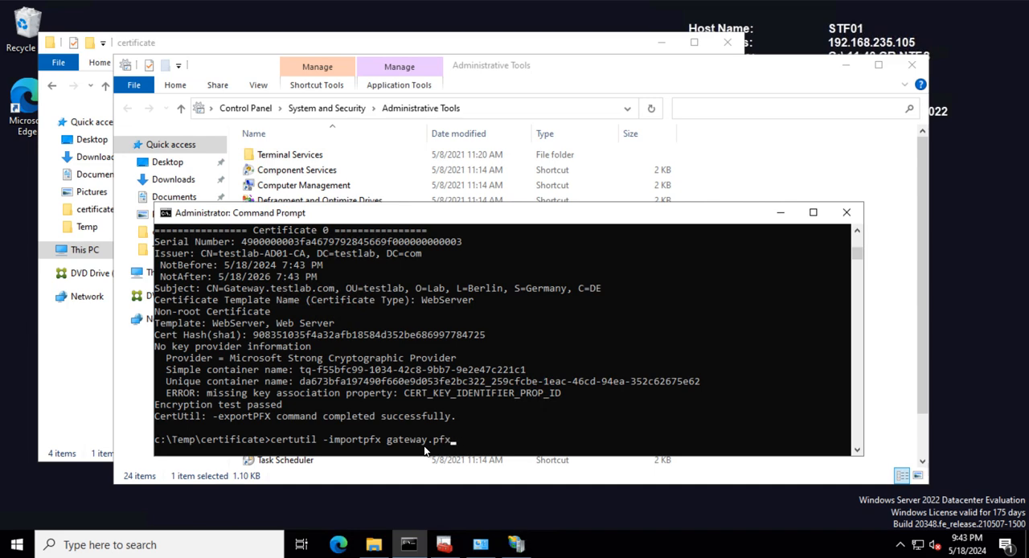
left_click(376, 549)
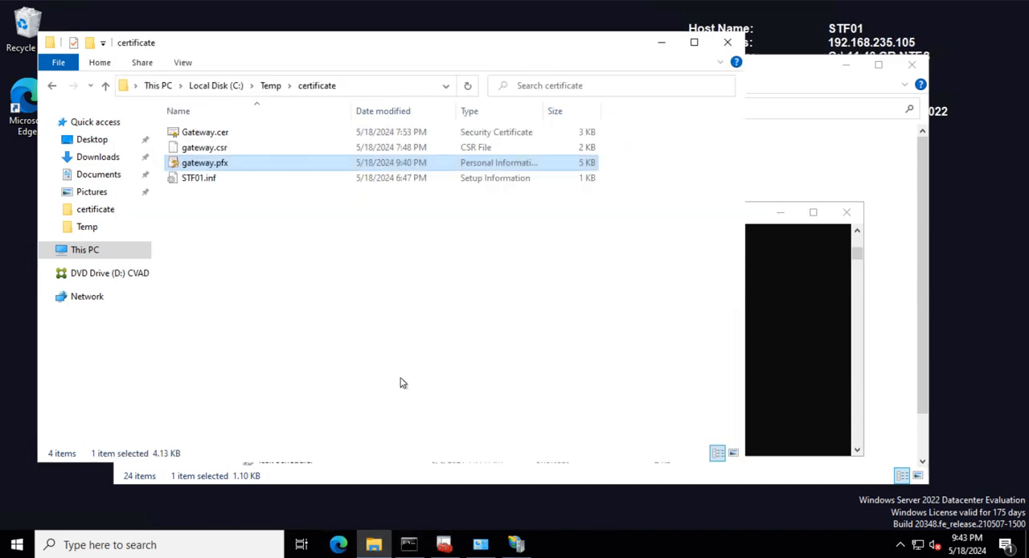
left_click(757, 220)
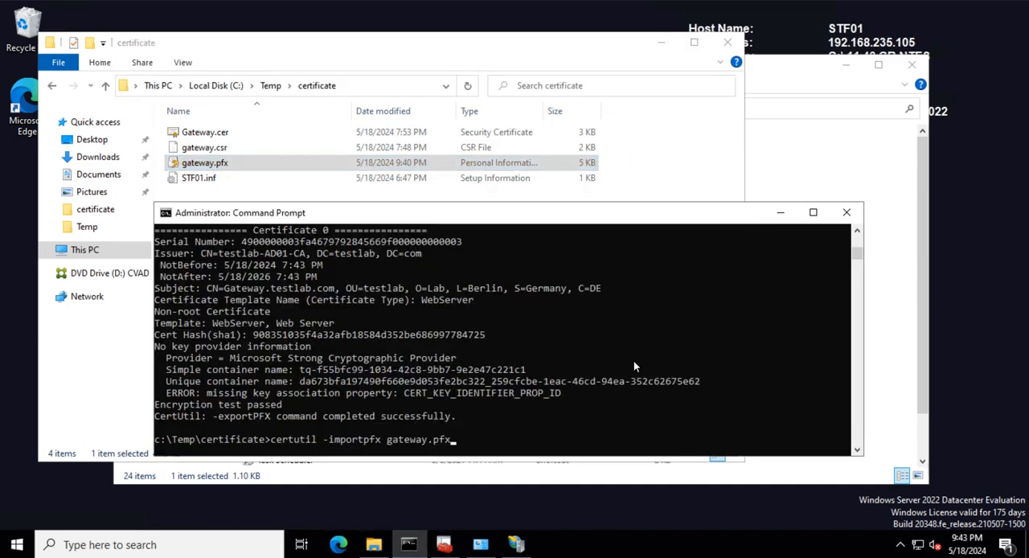
key("Return")
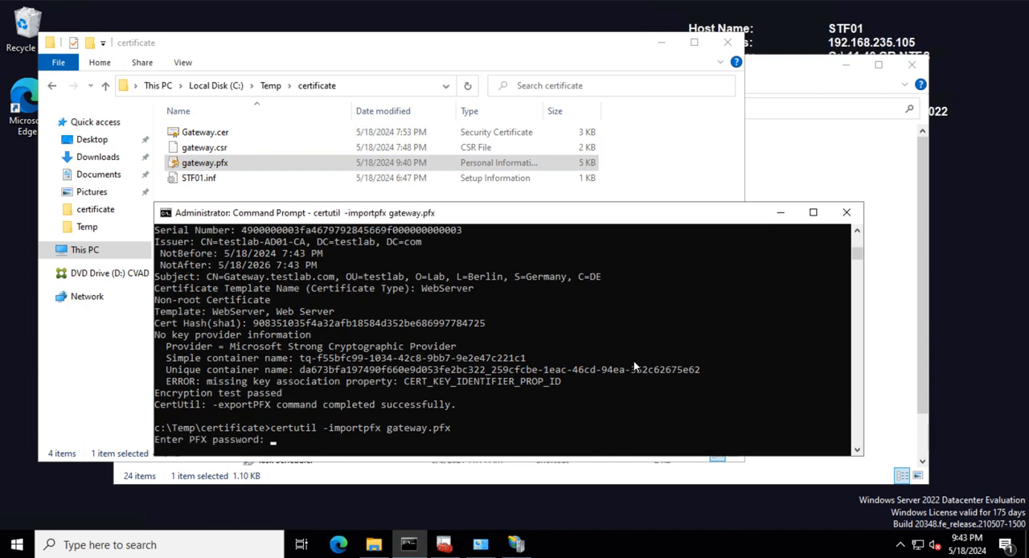
key("Return")
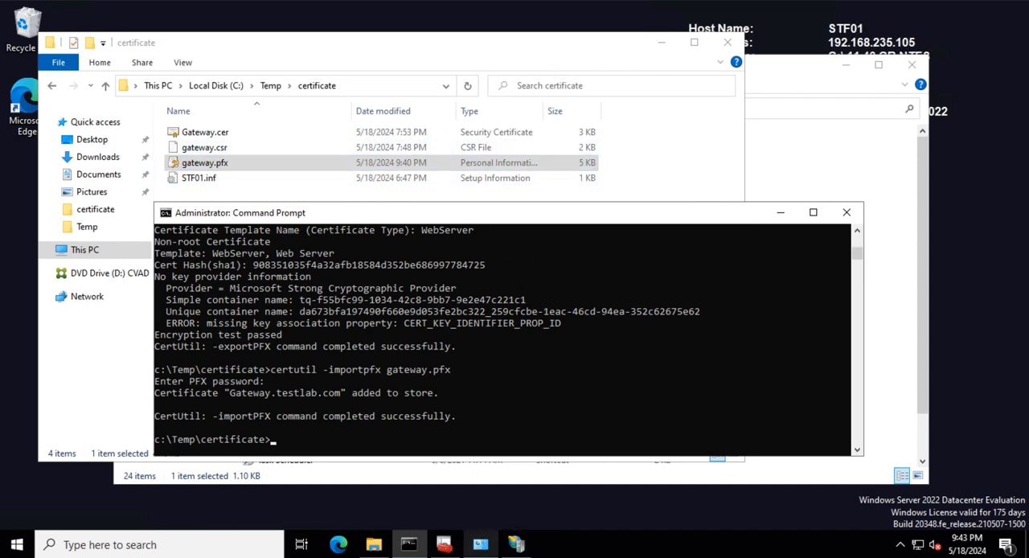
- Reload Server Certificates for STF01 in IIS Manager, check the Gateway.testlab.com entry, and minimize IIS Manager
left_click(517, 546)
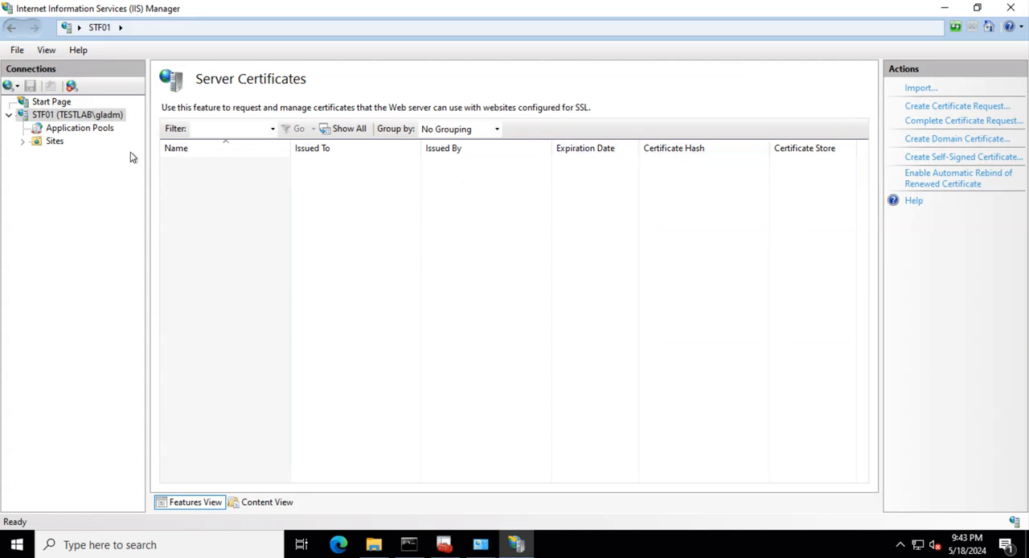
left_click(52, 131)
left_click(48, 142)
left_click(50, 117)
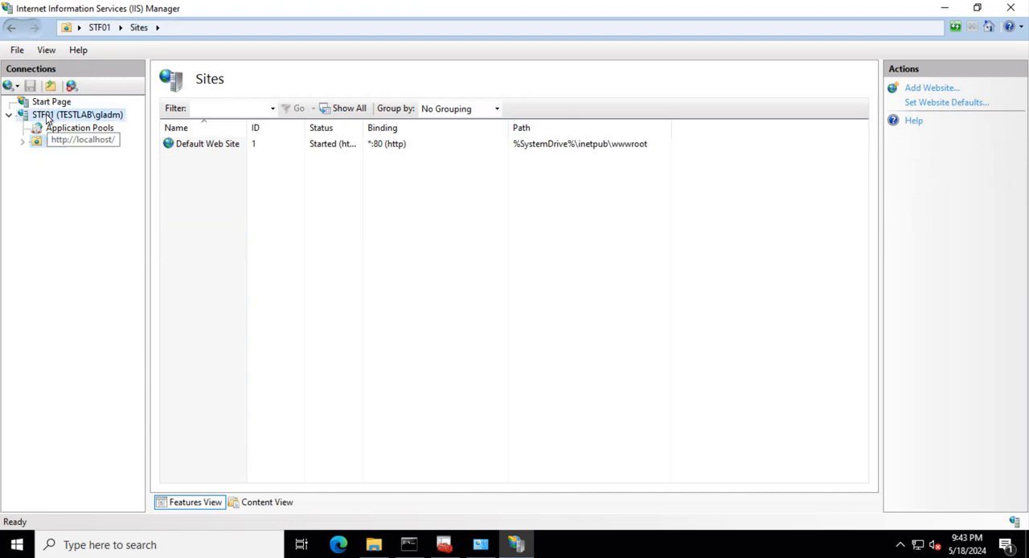
left_click(241, 282)
double_click(241, 283)
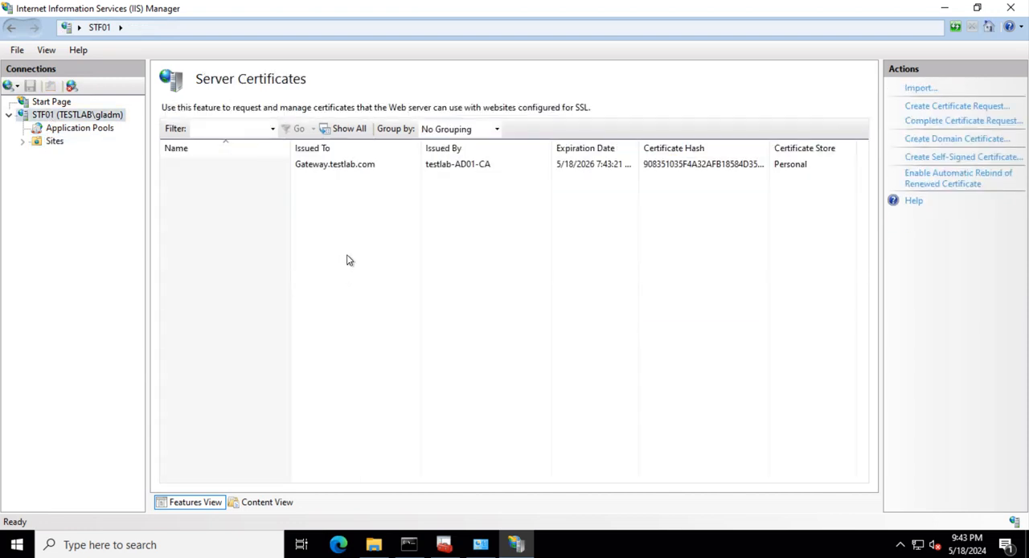
left_click(418, 165)
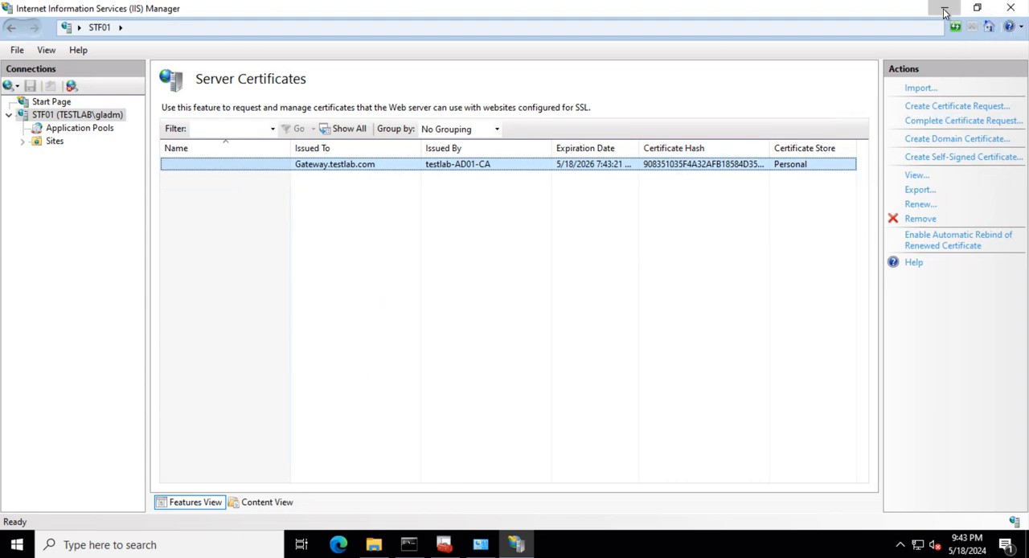
left_click(1011, 10)
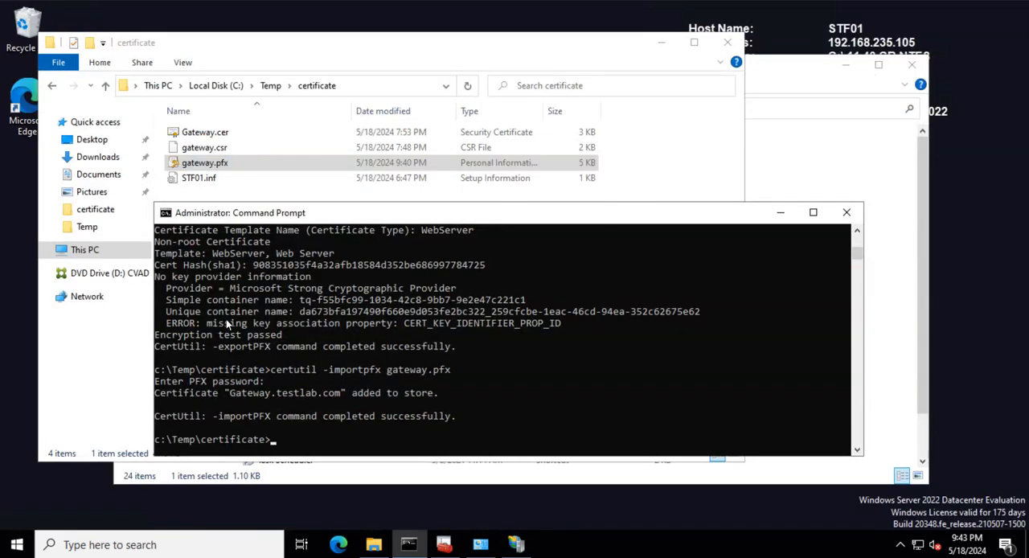
- Refresh the Local Computer Personal store, check its certificates for Gateway.testlab.com, and close the certificates console and Command Prompt
left_click(444, 544)
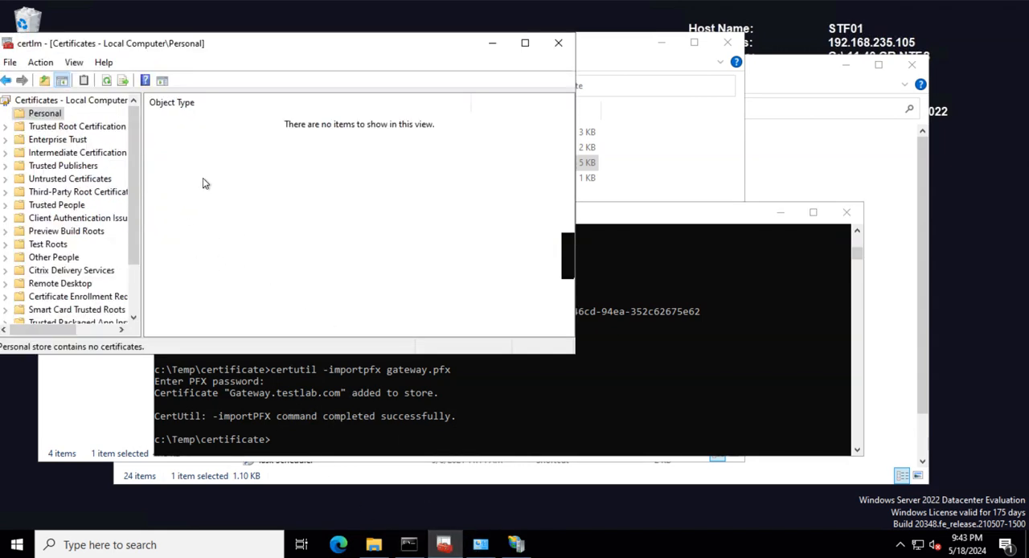
left_click(106, 80)
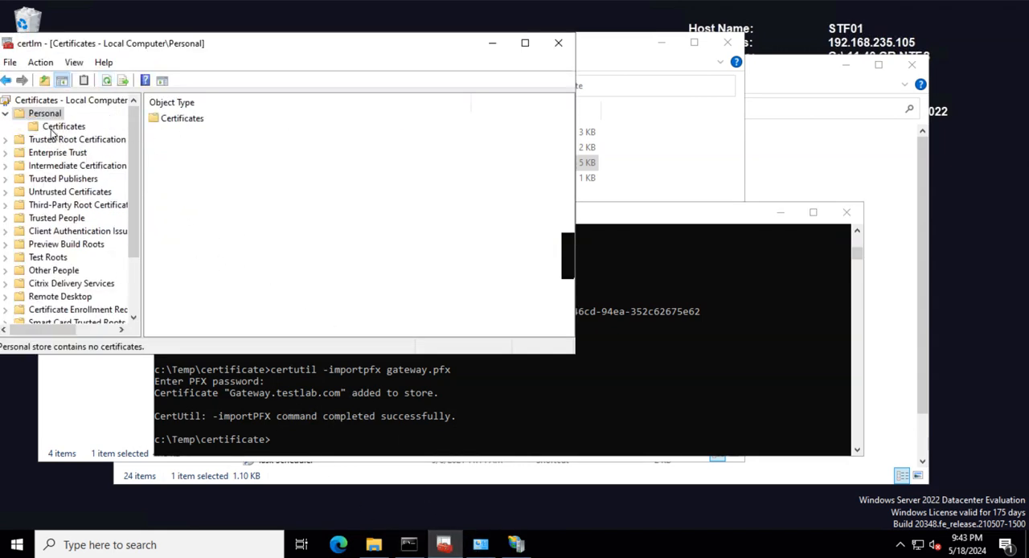
left_click(53, 129)
left_click(206, 122)
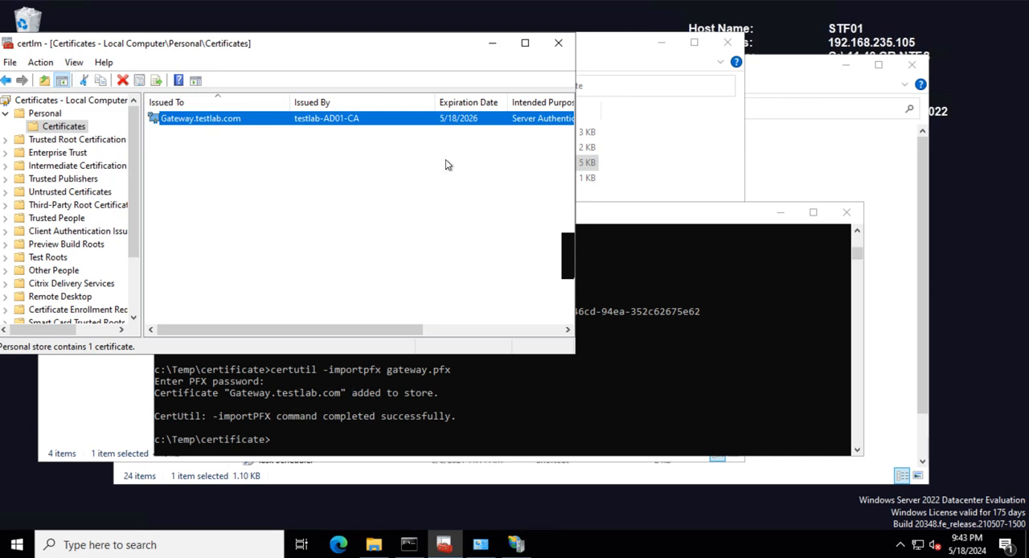
left_click(559, 44)
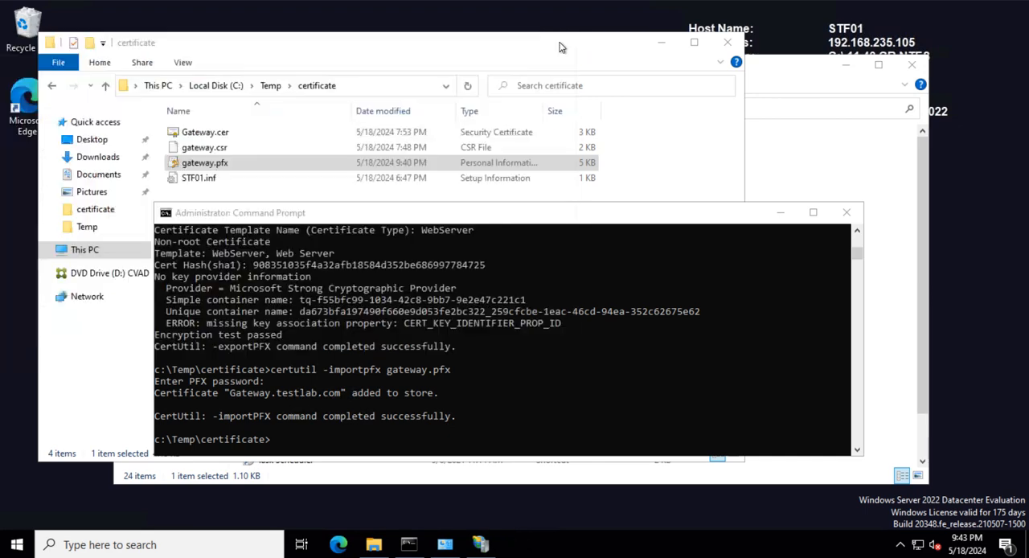
left_click(845, 211)
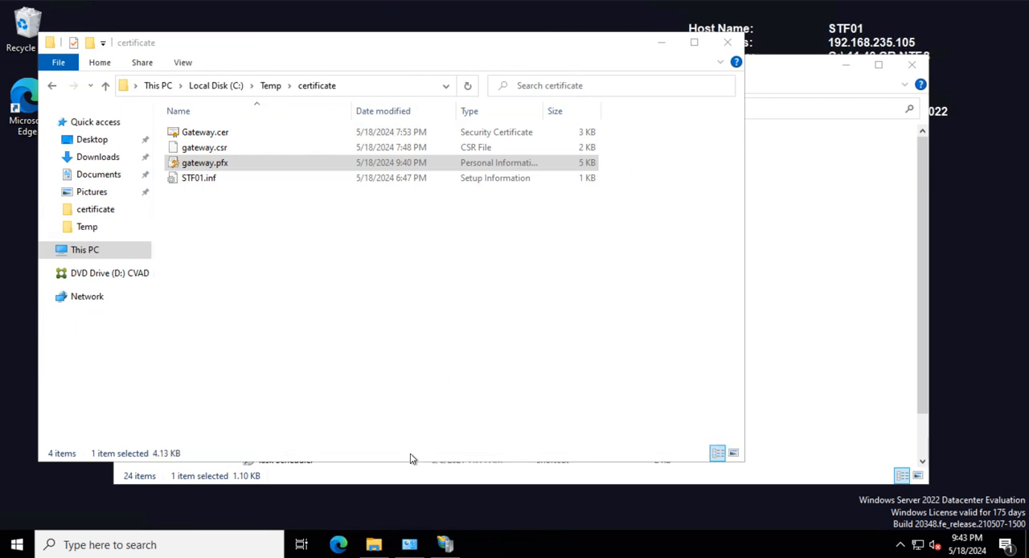
- In IIS Manager, set up a new https binding on port 443 for the Default Web Site with the Gateway.testlab.com SSL certificate
left_click(444, 544)
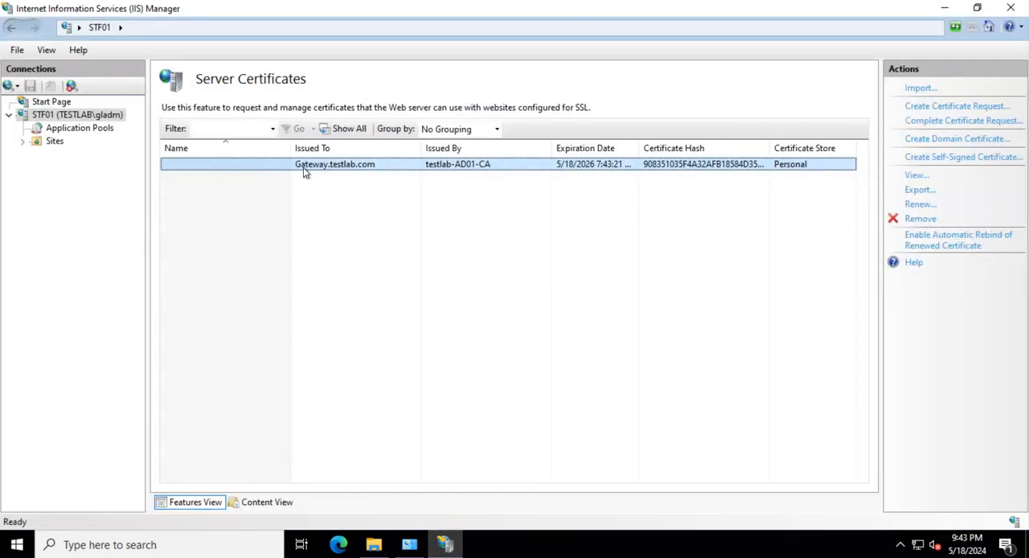
left_click(35, 143)
left_click(90, 154)
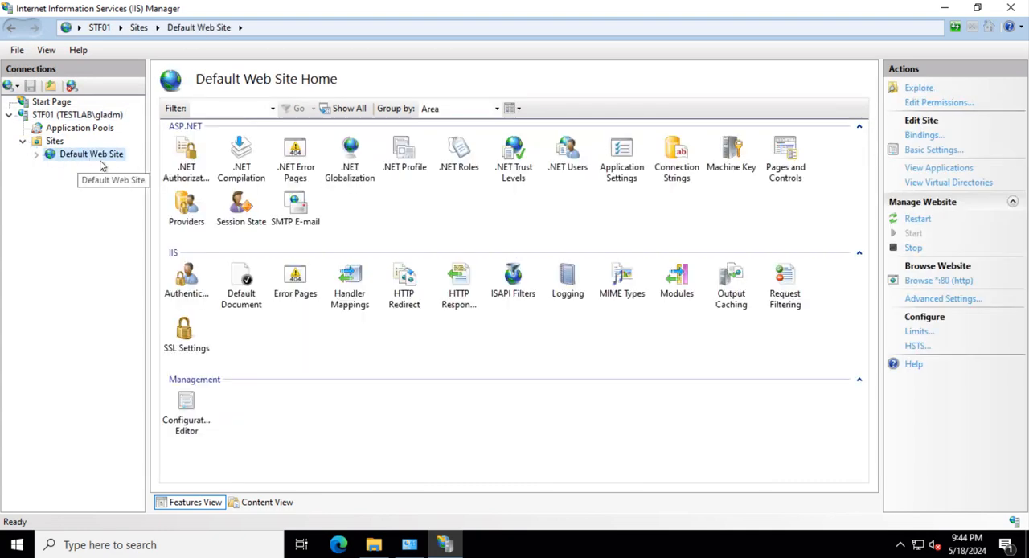
left_click(195, 334)
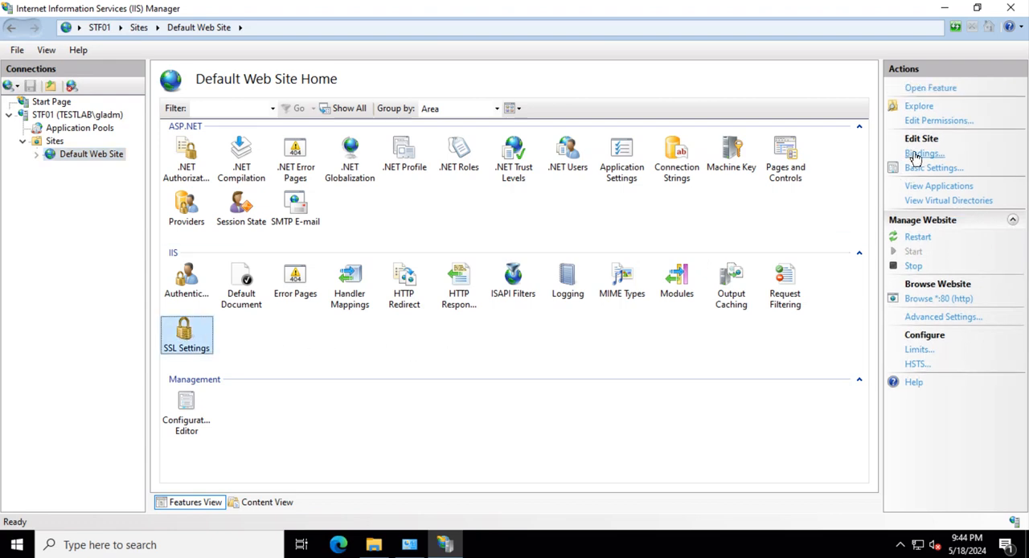
left_click(922, 154)
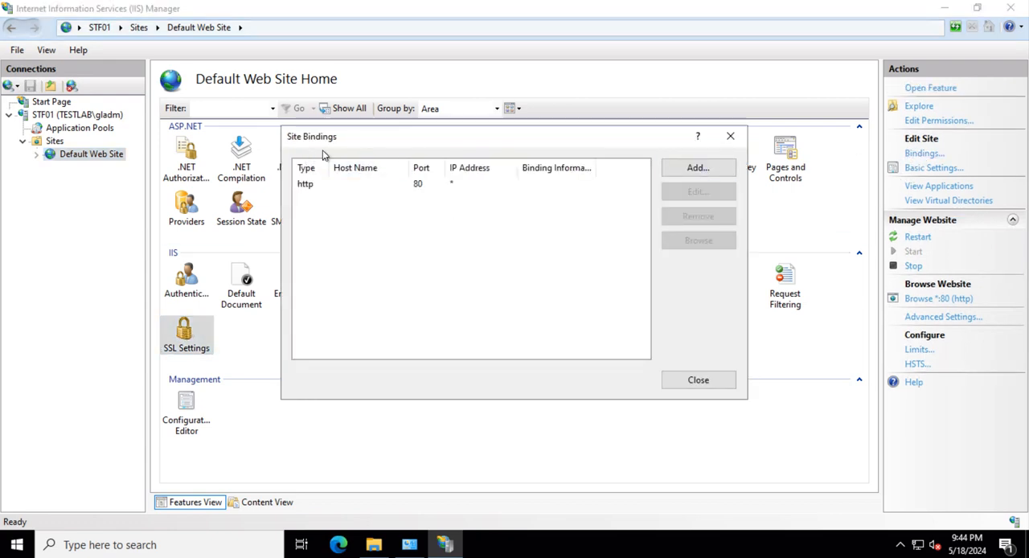
left_click(697, 167)
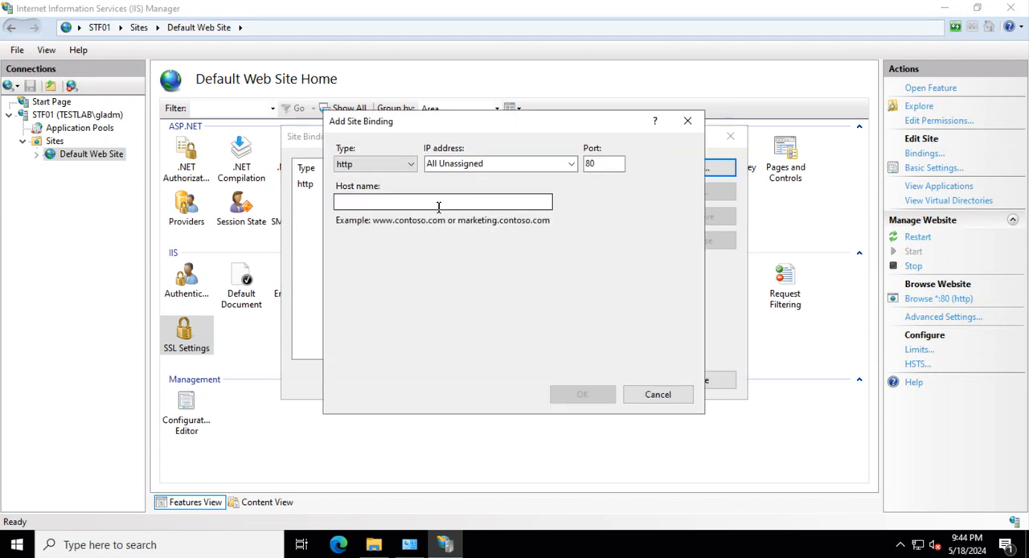
left_click(389, 166)
left_click(374, 188)
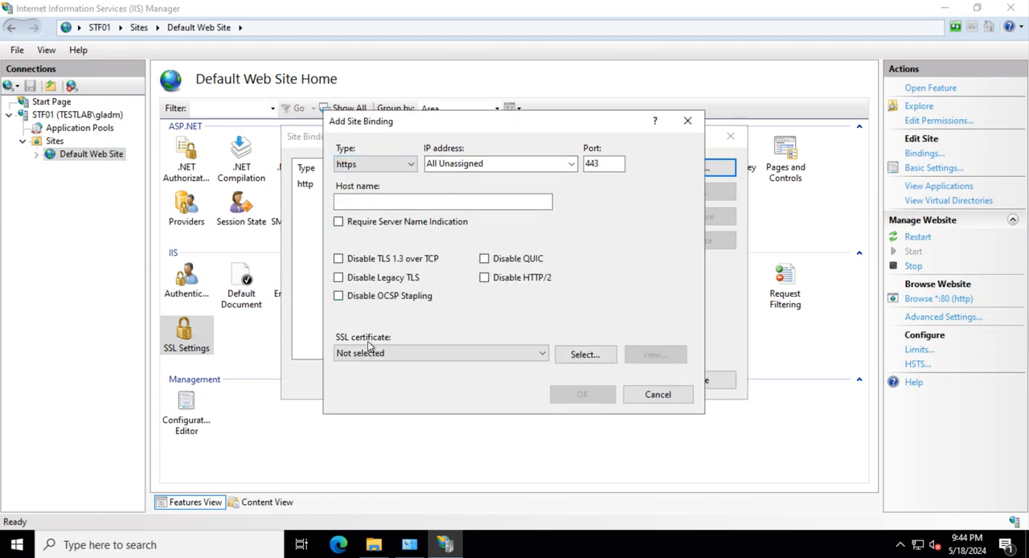
left_click(369, 352)
left_click(384, 381)
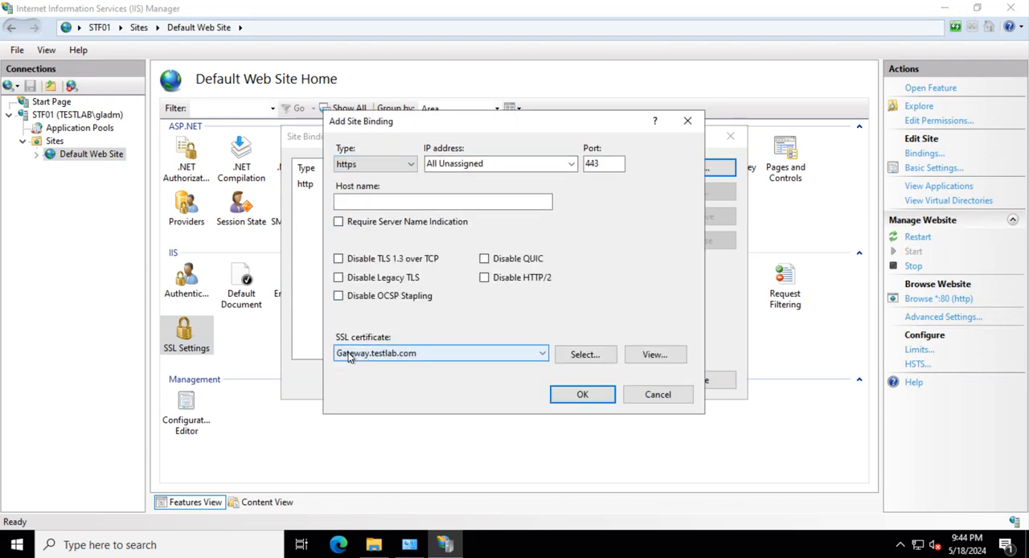
- View the selected SSL certificate's general information, certification path and details, and close the certificate window
left_click(659, 354)
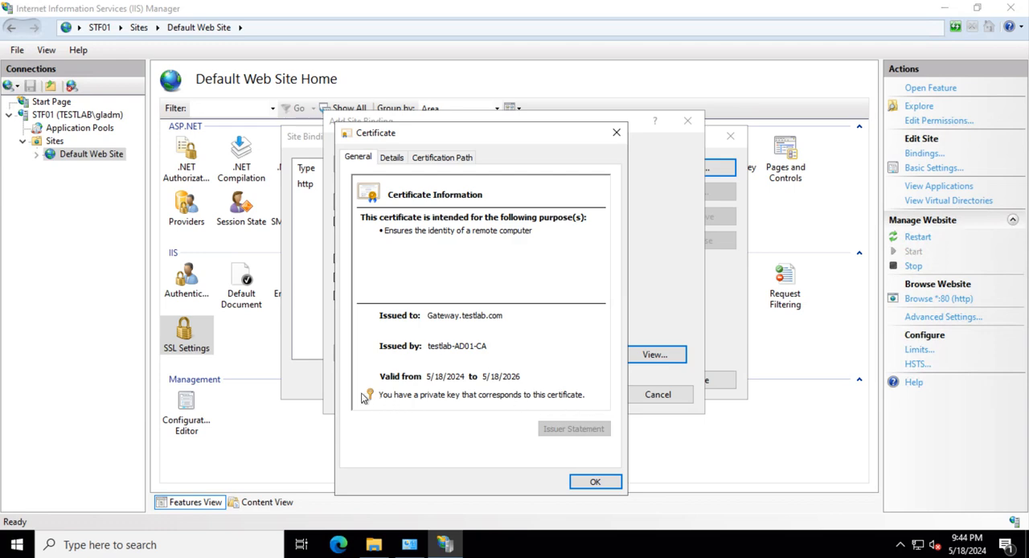
left_click(447, 157)
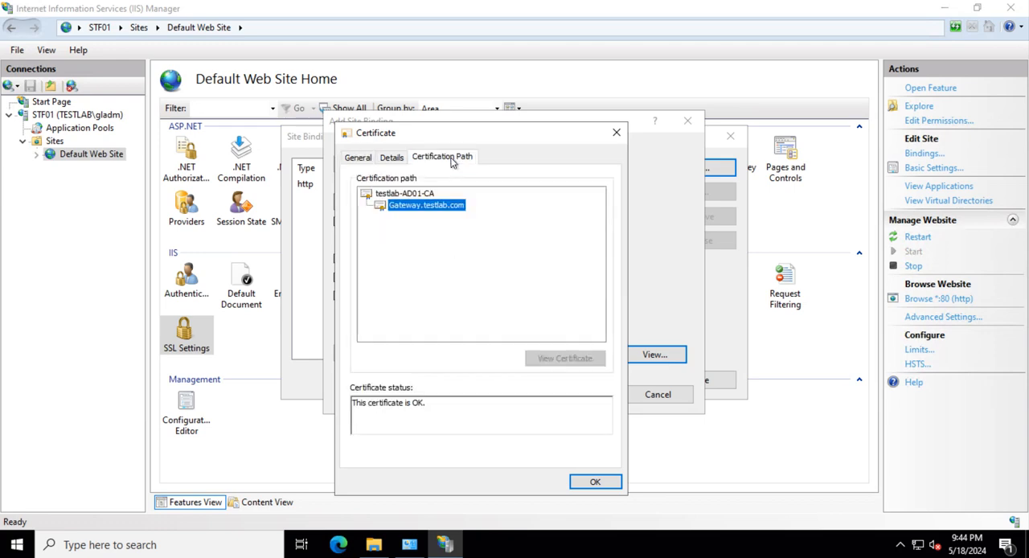
left_click(401, 195)
left_click(392, 157)
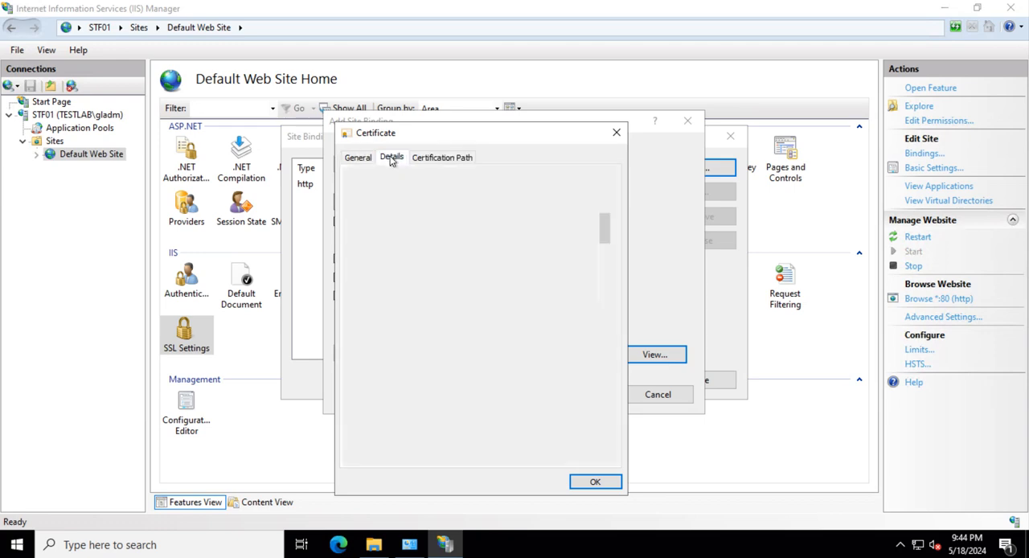
left_click(589, 480)
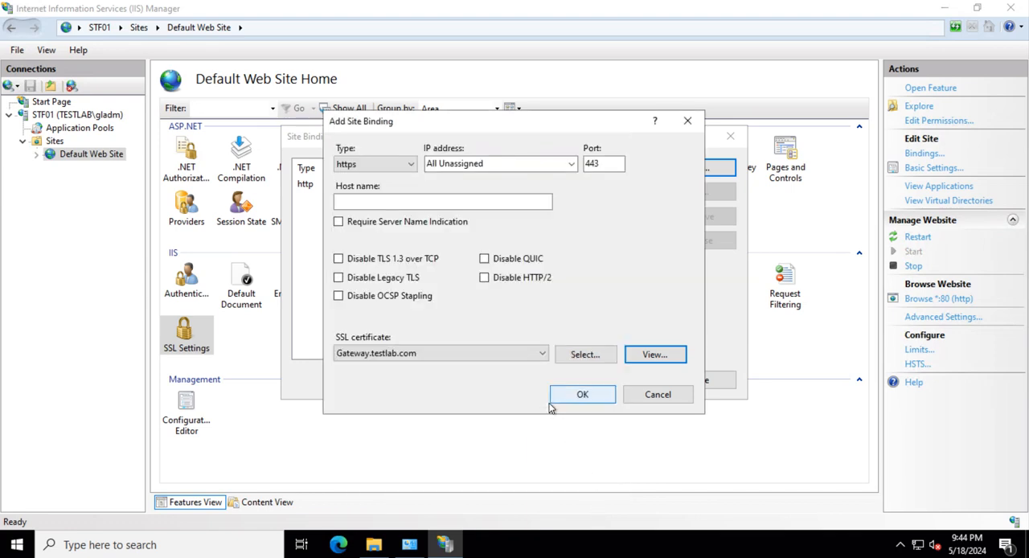
- Save the https binding, close the site bindings, and close IIS Manager
left_click(579, 397)
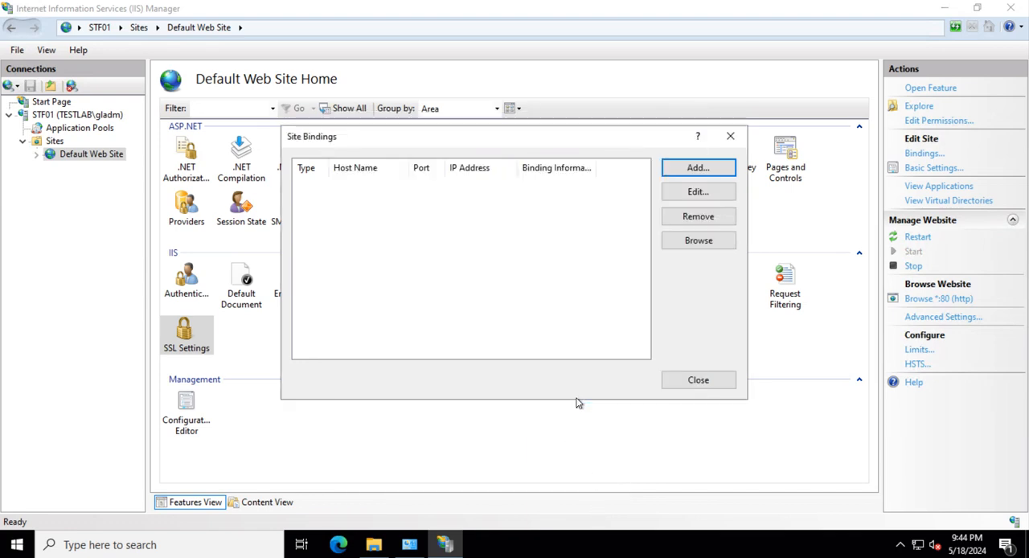
left_click(695, 384)
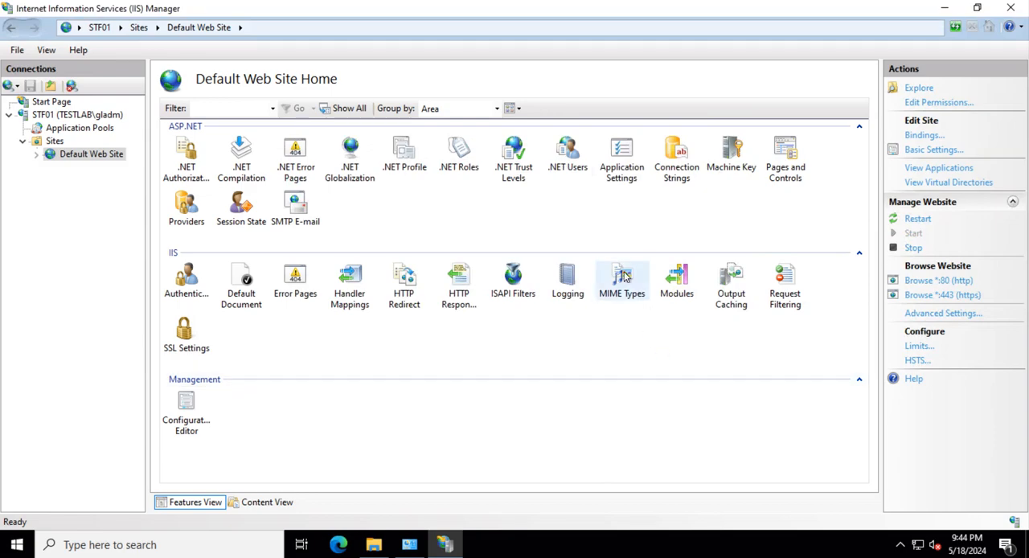
left_click(1010, 9)
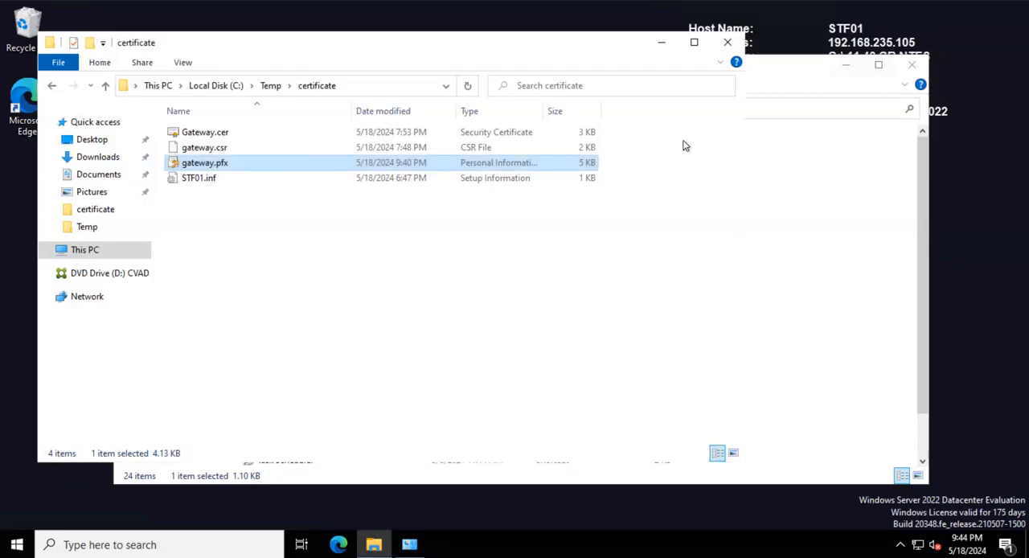
- Switch to the Citrix StoreFront management console on STF01
left_click(441, 441)
left_click(18, 545)
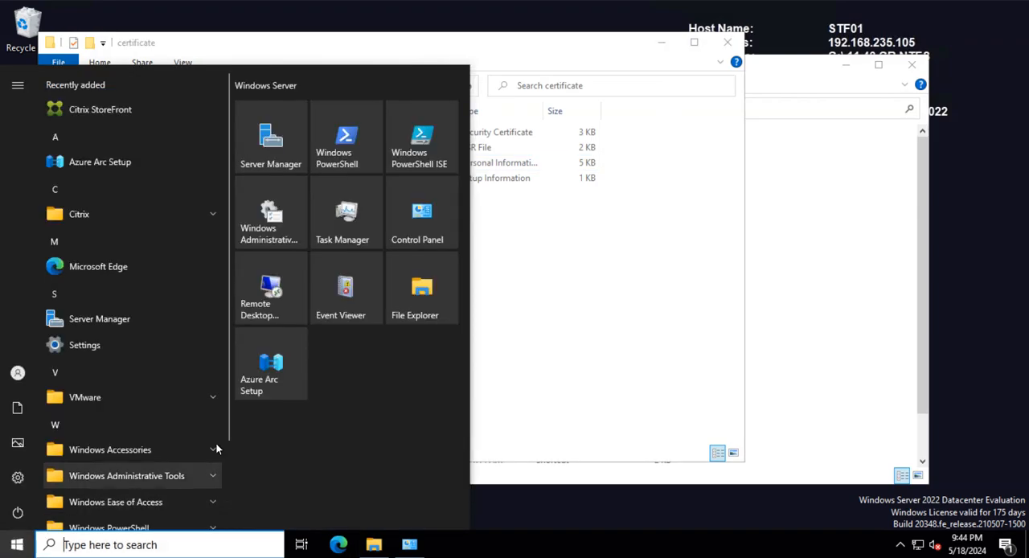
left_click(121, 115)
left_click(418, 357)
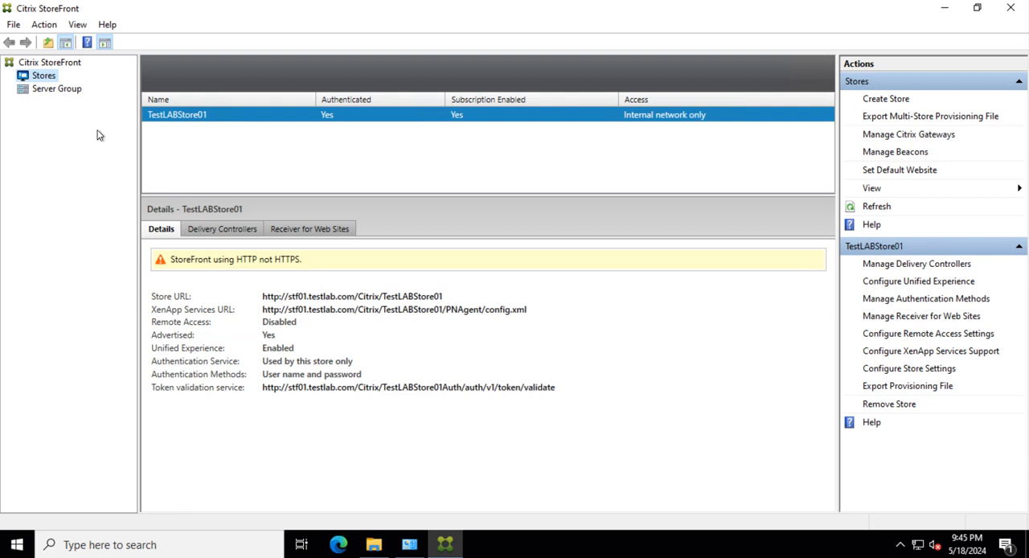
left_click(42, 90)
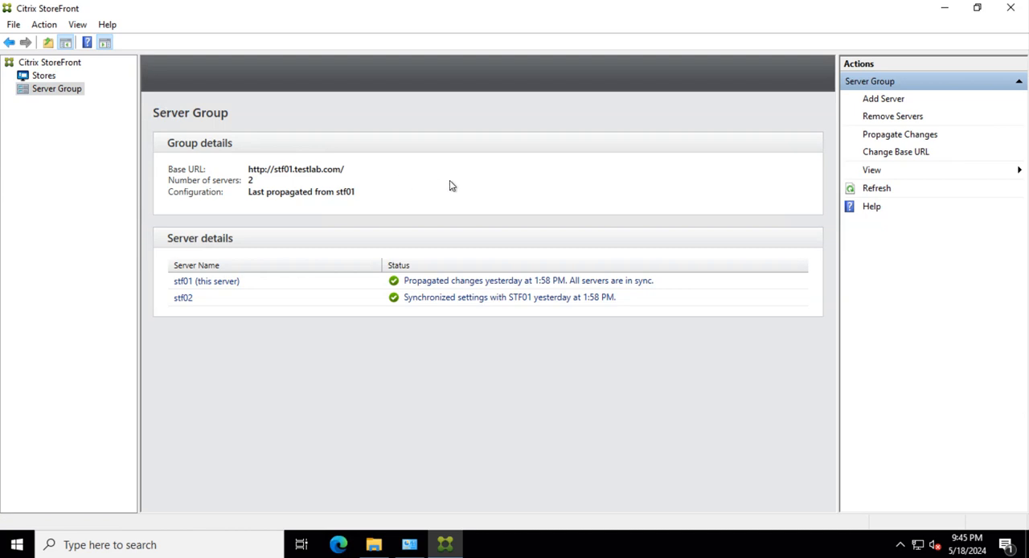
left_click(887, 152)
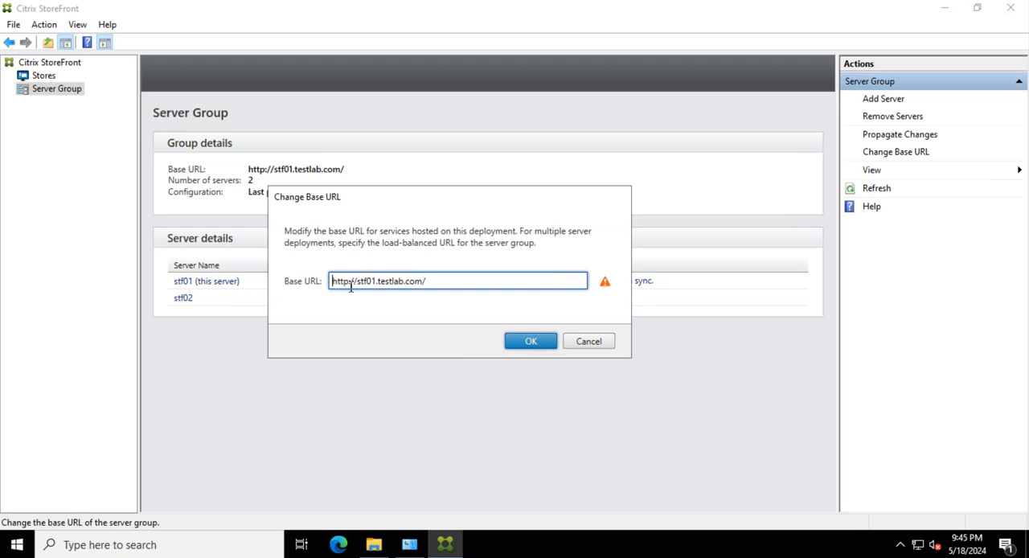
left_click(523, 341)
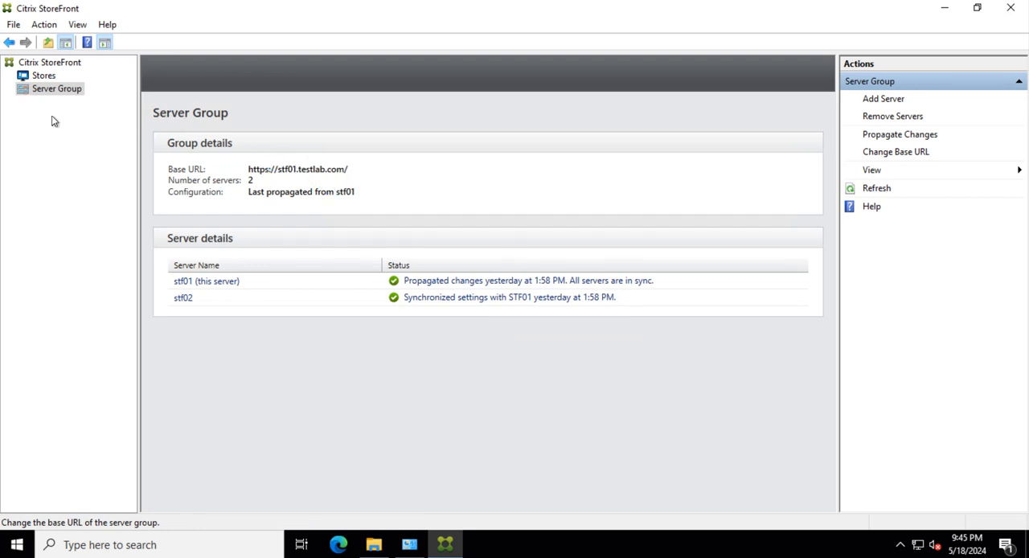
- Check the TestLABStore01 details, and propagate the changes made on STF01 to the server group
left_click(44, 75)
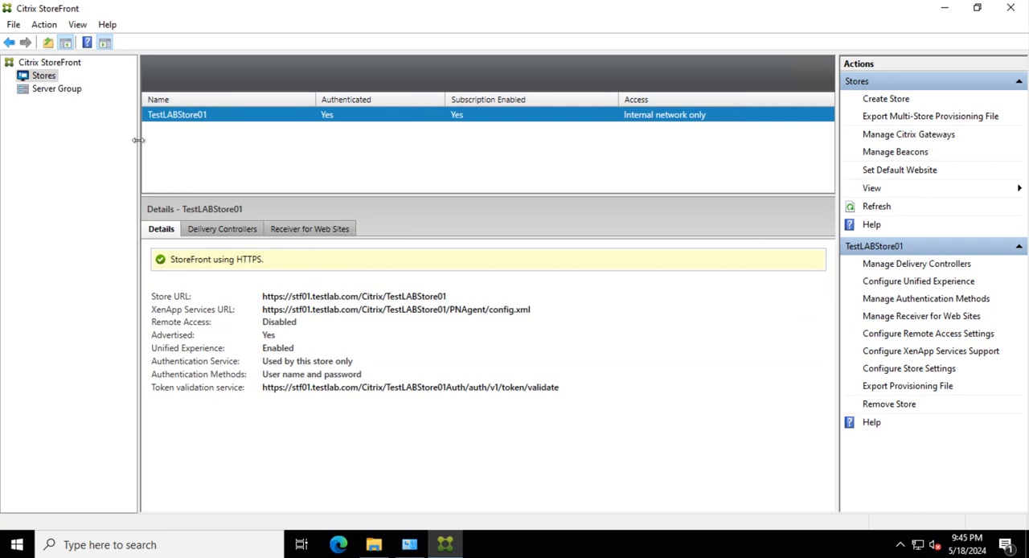
left_click(53, 89)
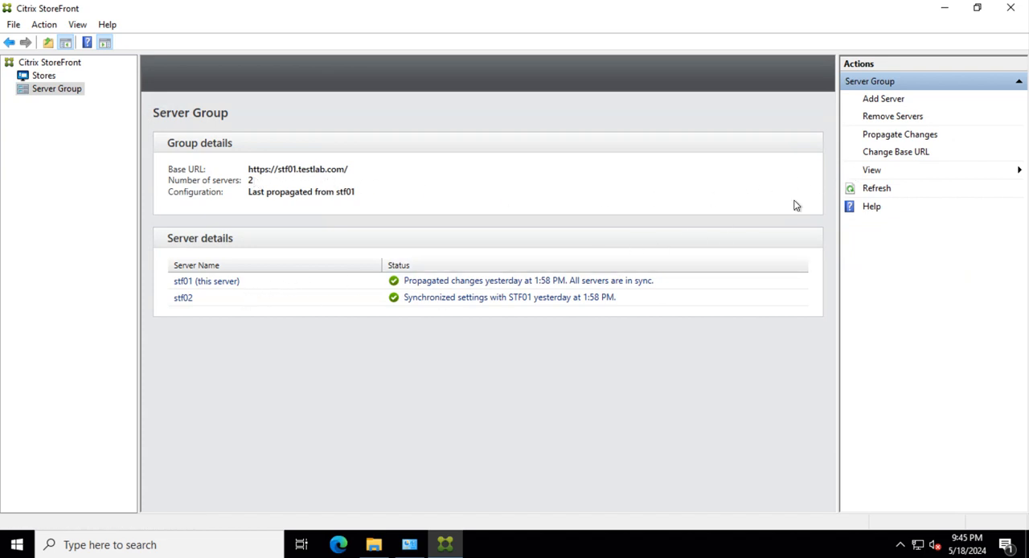
left_click(890, 135)
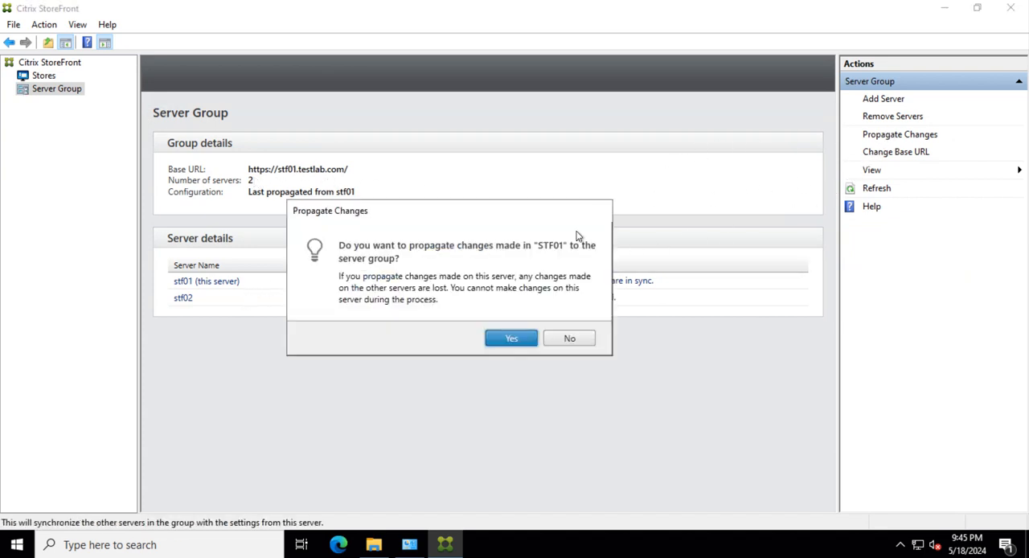
left_click(511, 339)
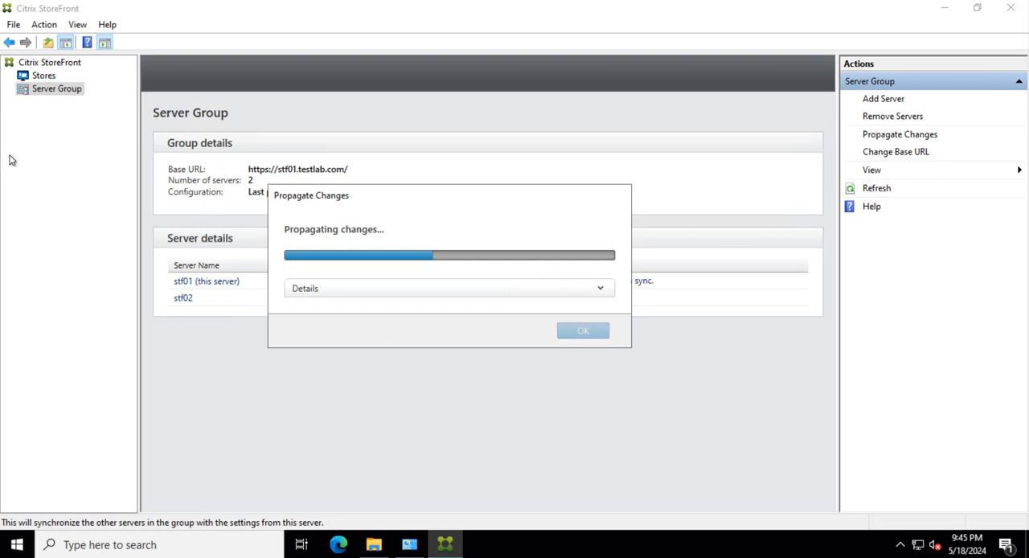
- Copy gateway.pfx from STF01's C:\Temp\certificate folder and paste it into C:\Temp on STF02
left_click(373, 544)
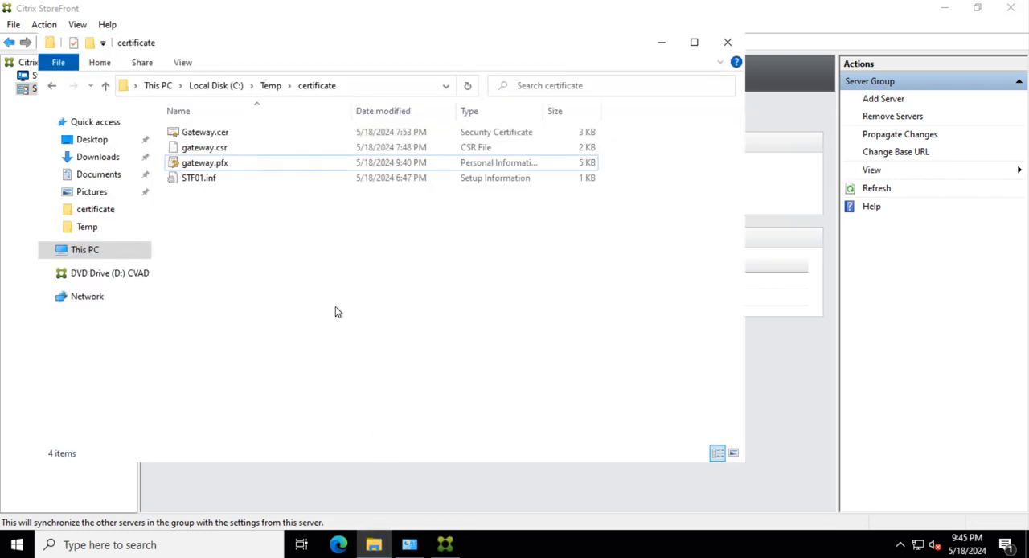
left_click(215, 161)
right_click(231, 160)
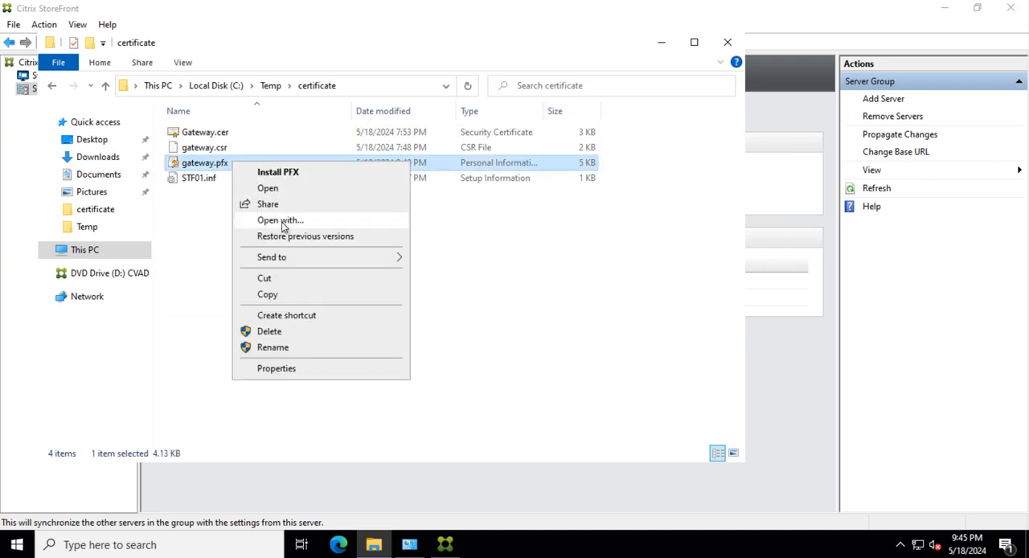
left_click(283, 293)
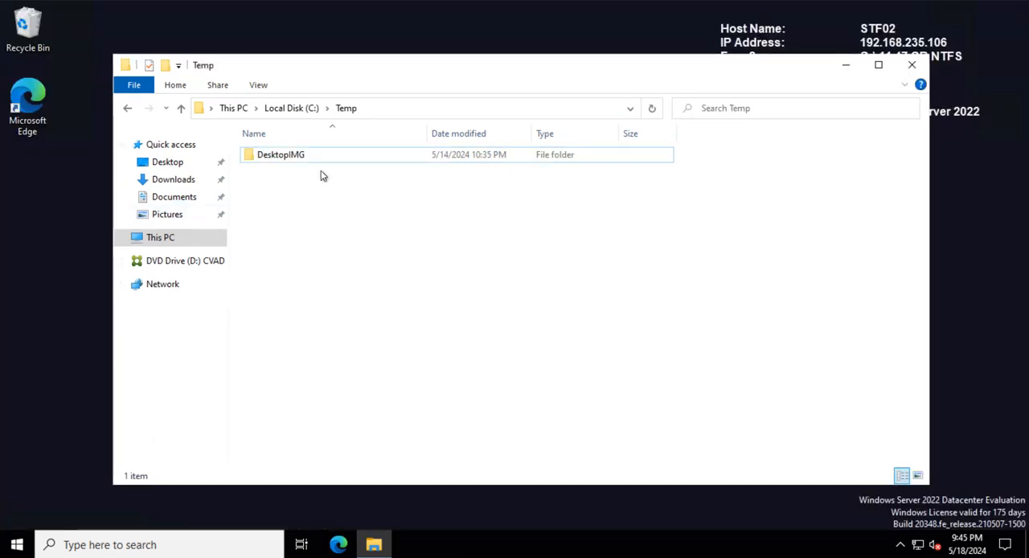
right_click(298, 221)
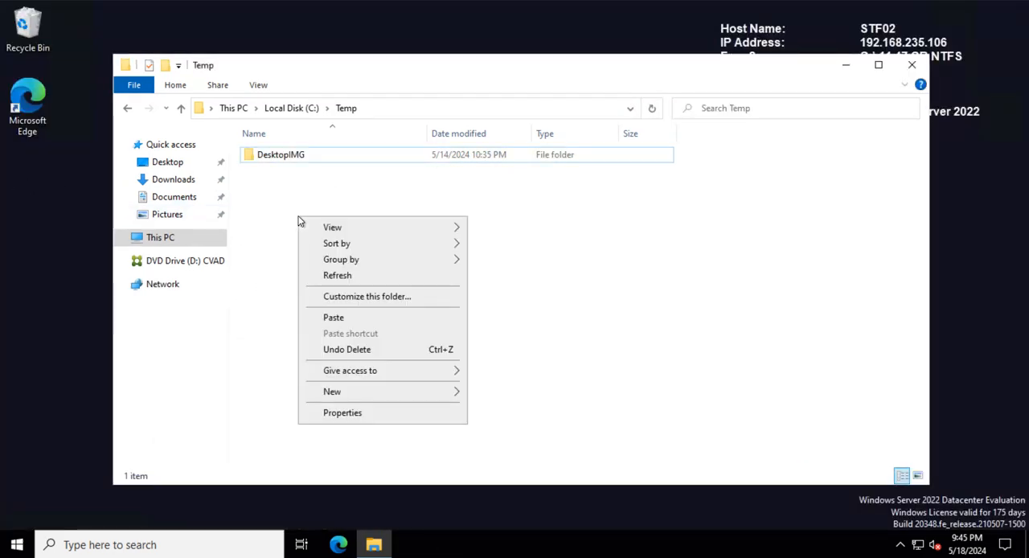
left_click(336, 318)
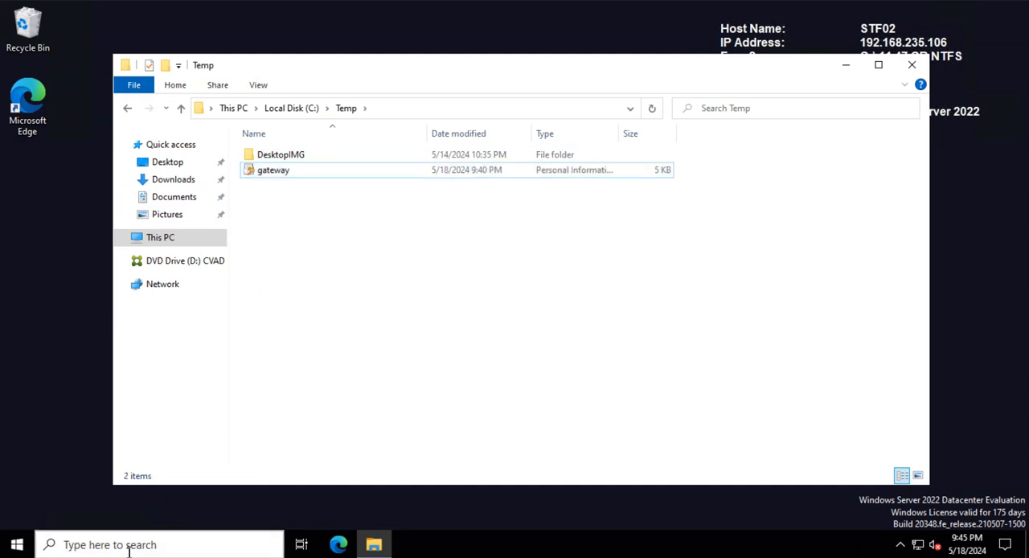
- On STF02, open Command Prompt as administrator and move its window below the gateway file in the Temp folder
left_click(128, 547)
type("cmd")
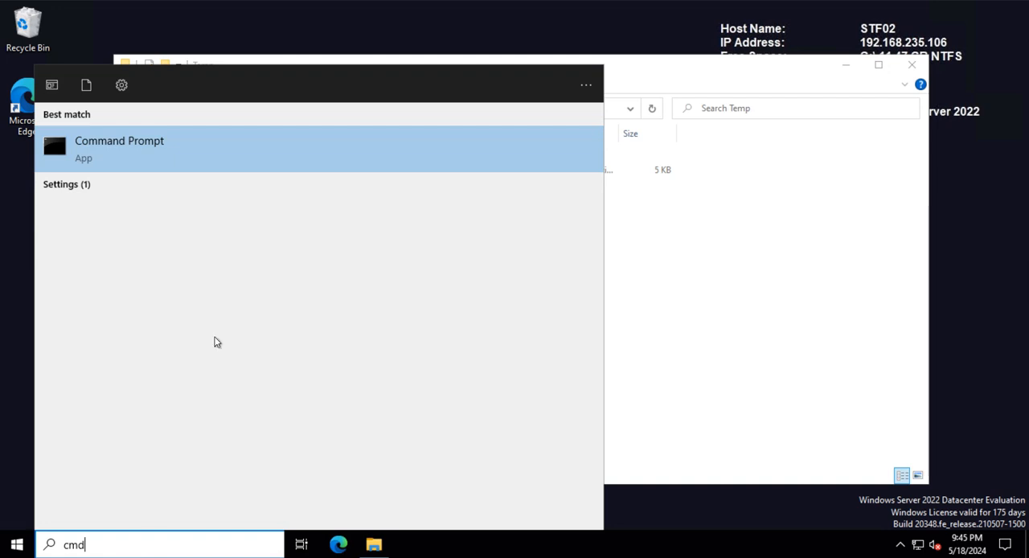
right_click(165, 156)
left_click(268, 168)
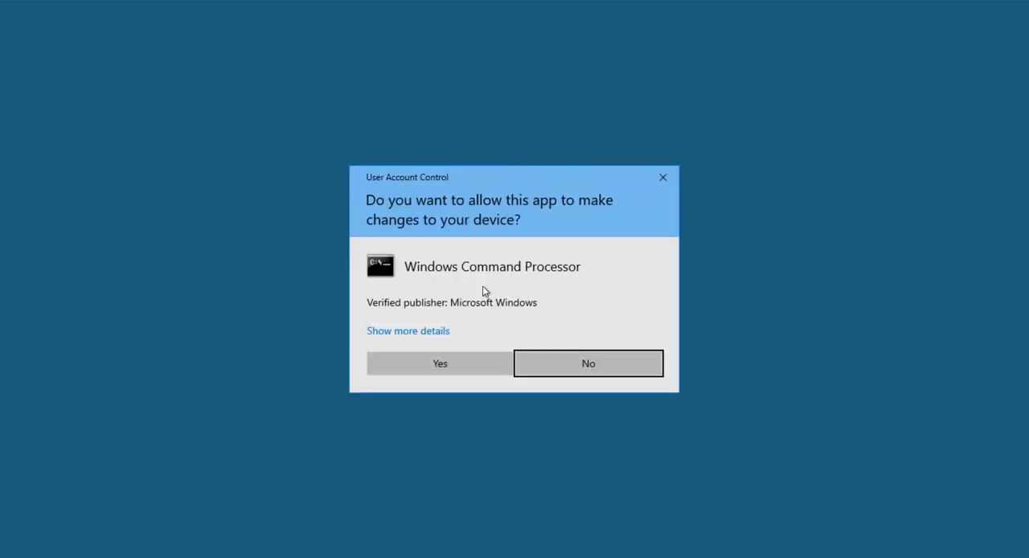
left_click(469, 364)
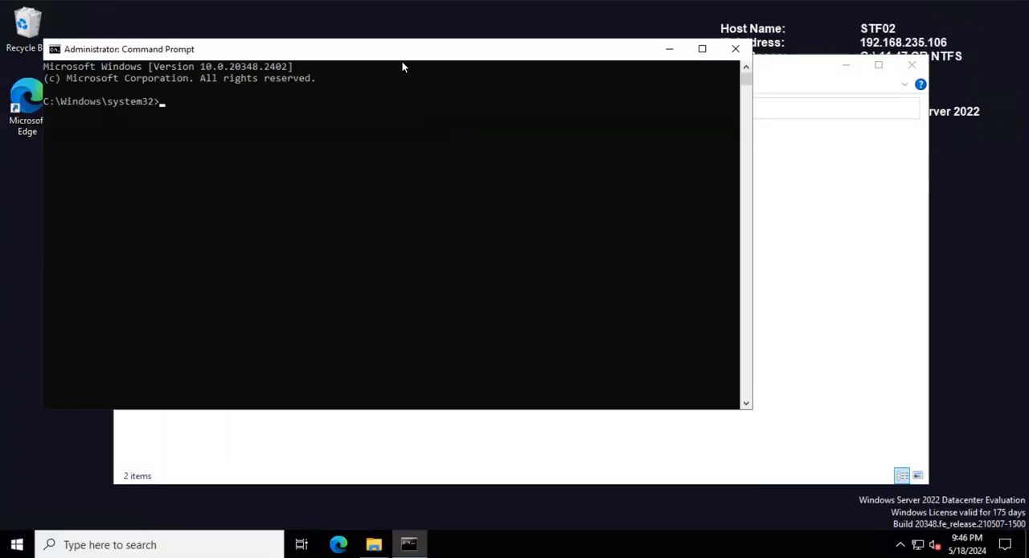
mouse_move(406, 52)
left_mouse_down()
mouse_move(509, 220)
mouse_move(508, 199)
left_mouse_up()
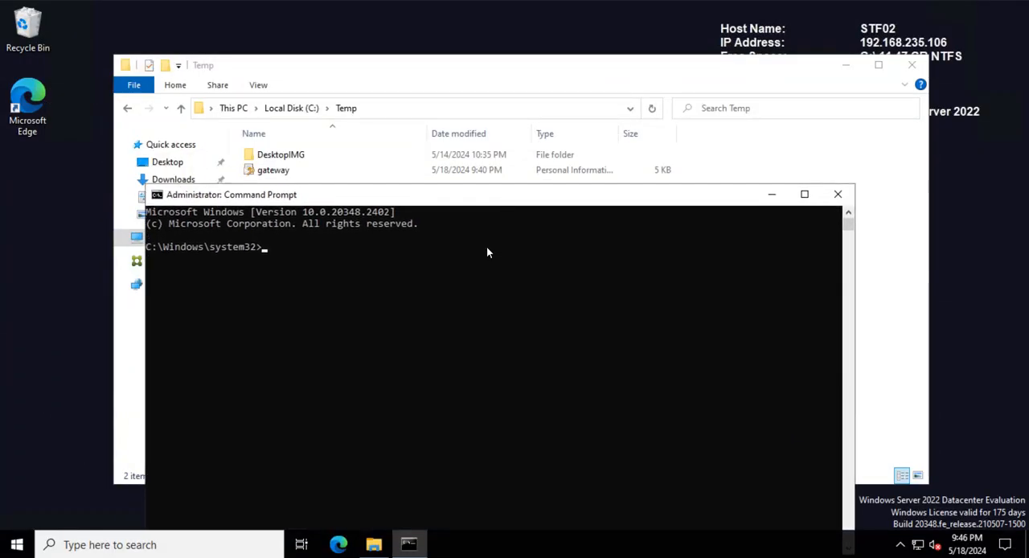
- Change the Command Prompt's working directory to c:\temp
left_click(369, 285)
type("cd c:\\temp")
key("Return")
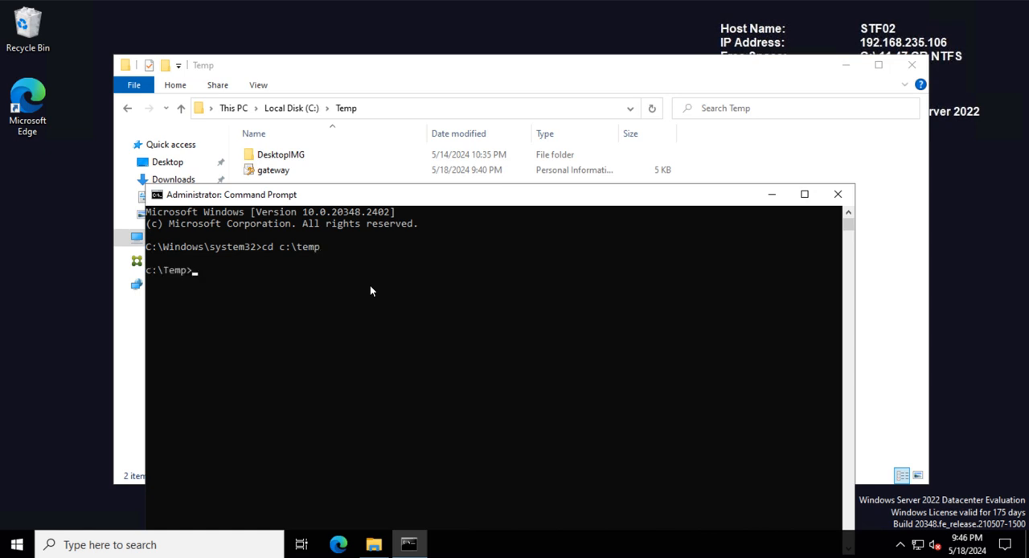
- Import the certificate with certutil -importpfx gateway.pfx, entering the PFX password
type("certutil -importpfx ")
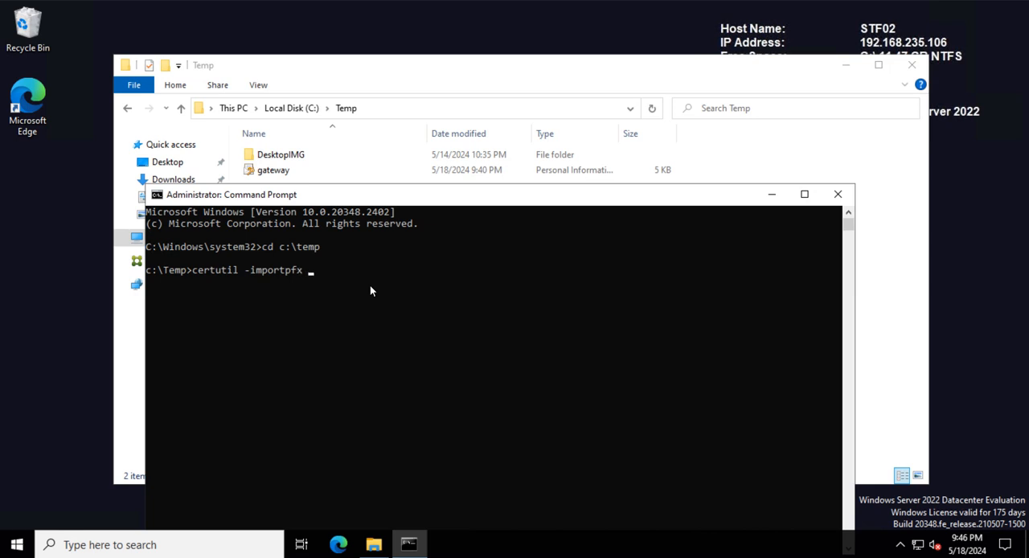
type("gateway.pfx")
key("Return")
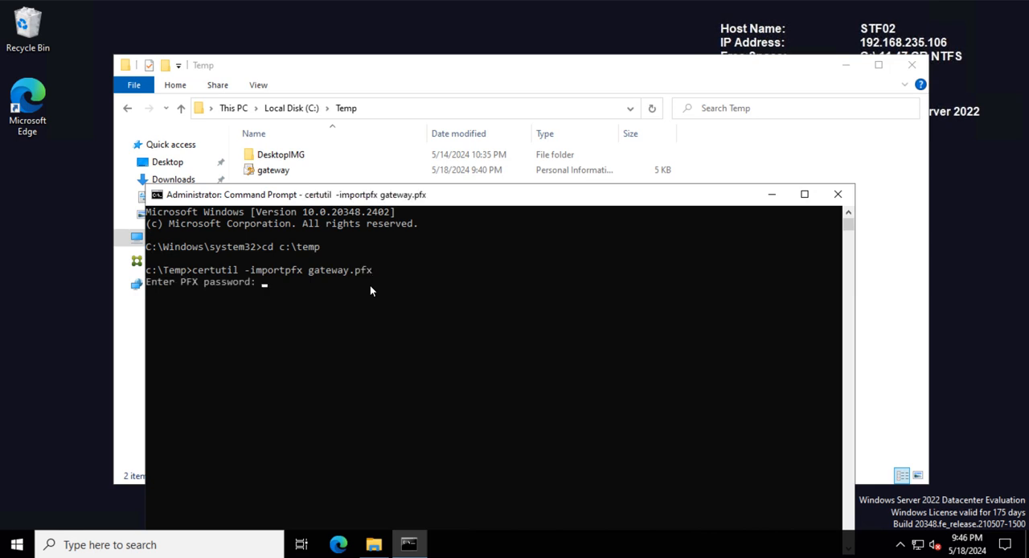
key("Return")
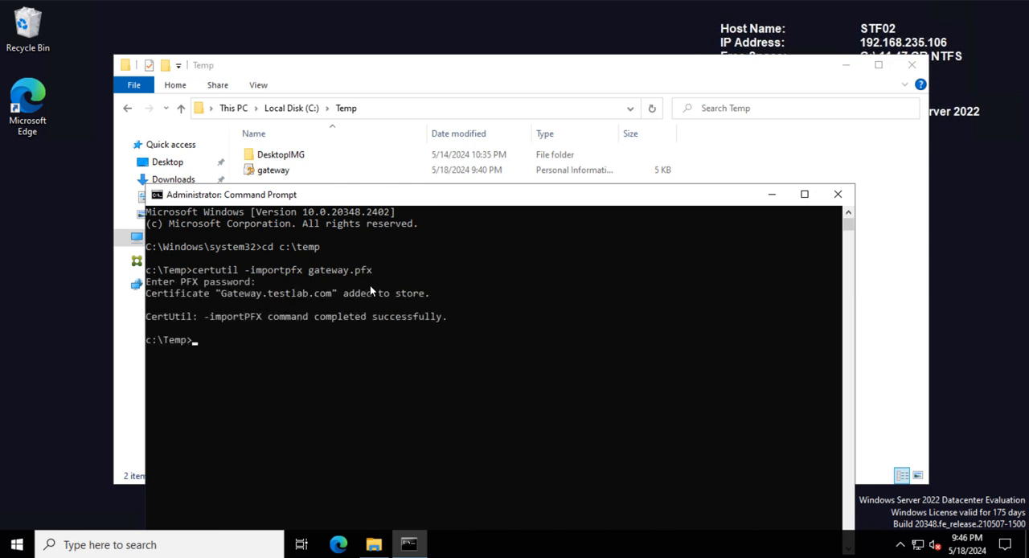
- Open IIS Manager on STF02, show the server's Sites list with Default Web Site selected, and maximize the window
left_click(18, 544)
type("iss")
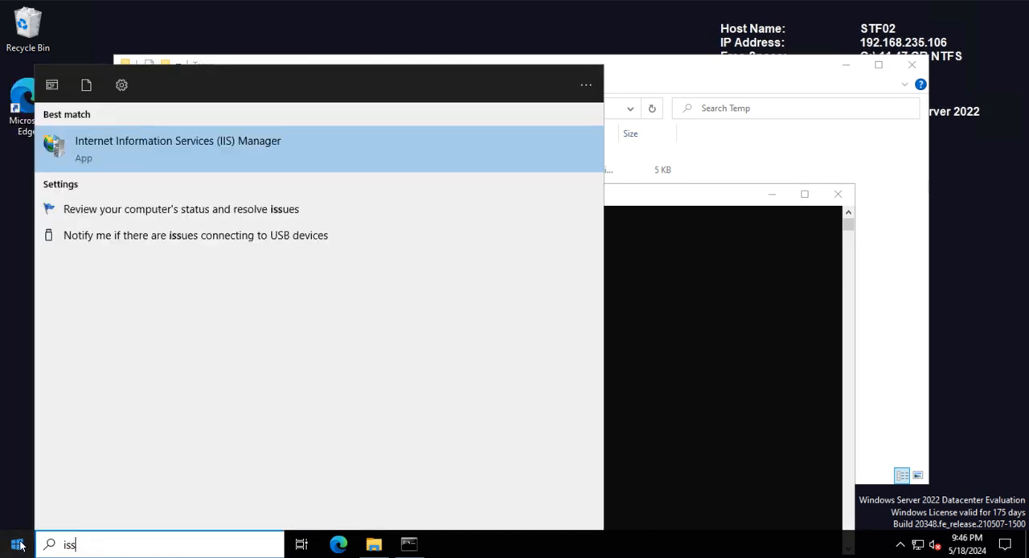
left_click(197, 149)
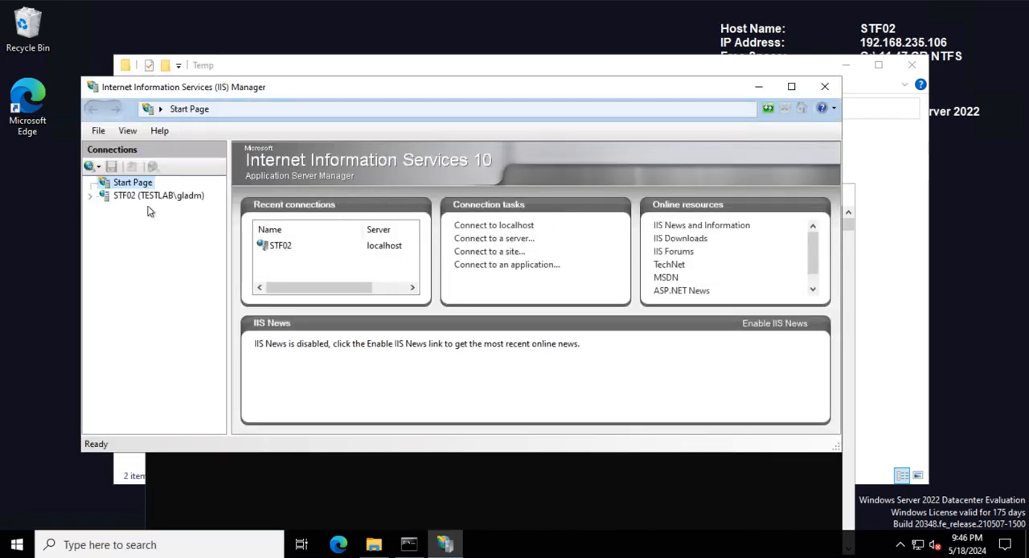
left_click(96, 199)
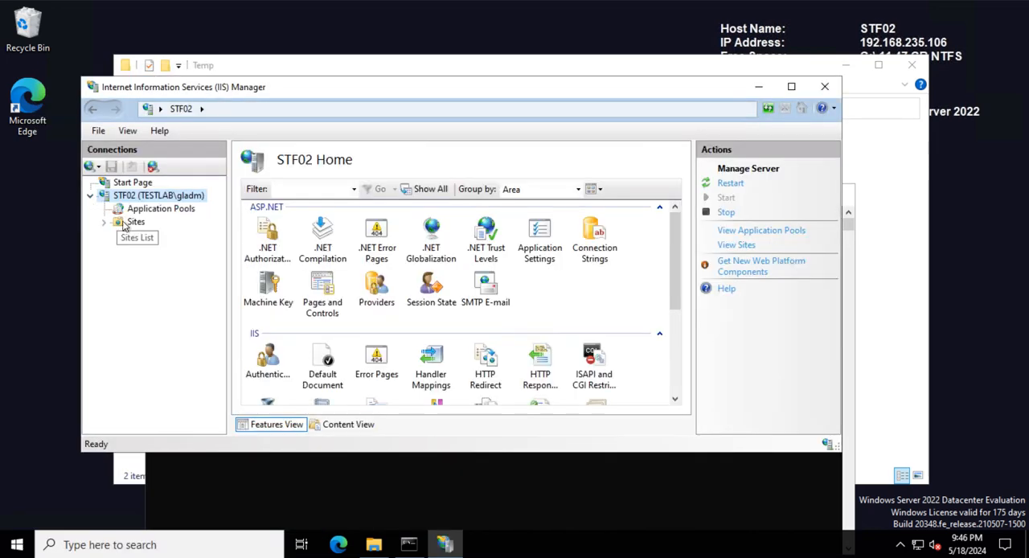
left_click(133, 222)
left_click(283, 228)
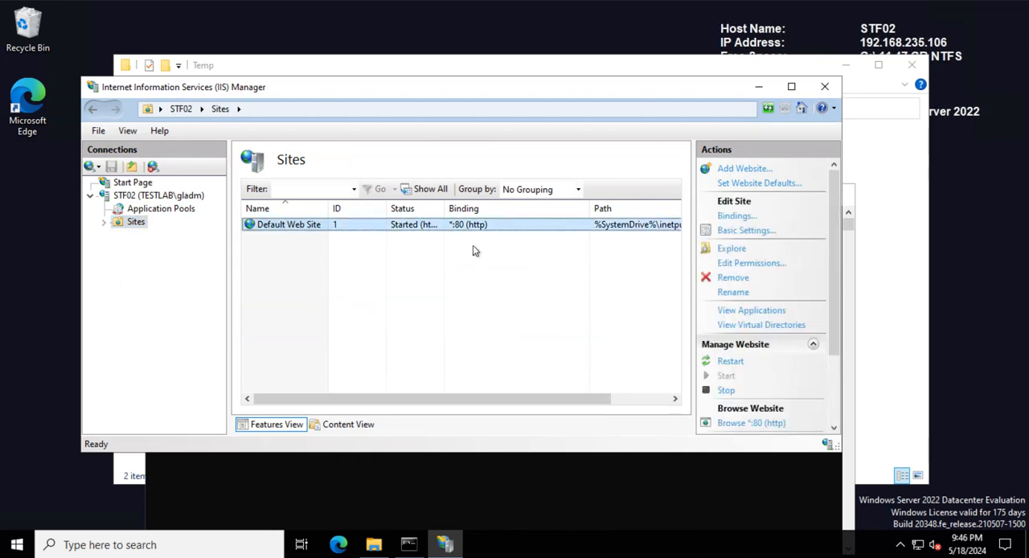
left_click(790, 86)
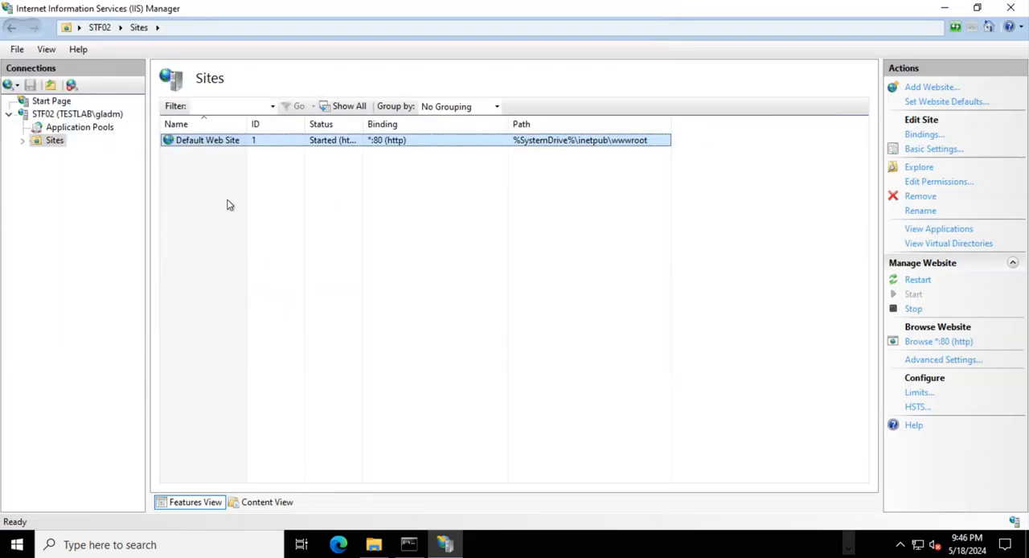
- Open the site bindings of the Default Web Site on STF02
left_click(22, 140)
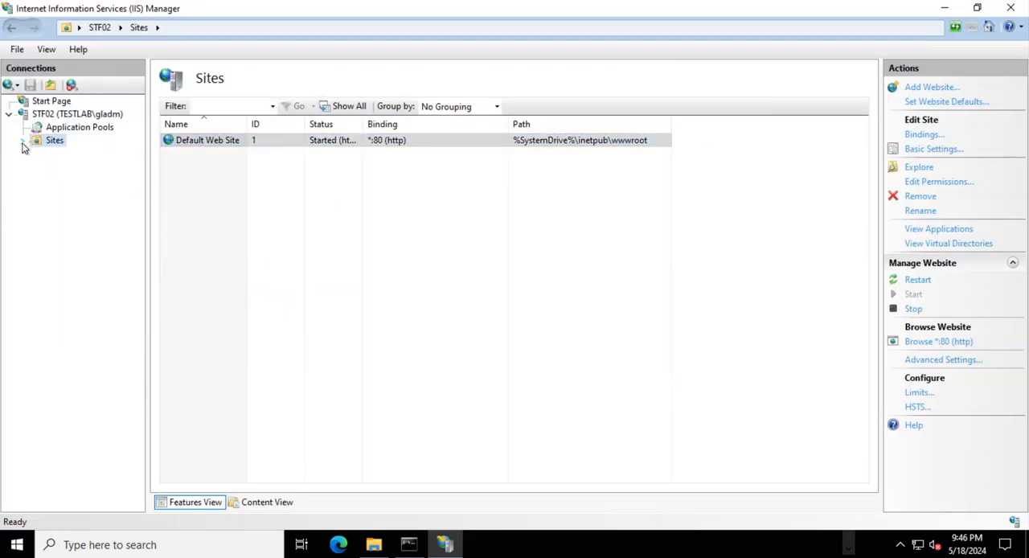
left_click(68, 154)
left_click(187, 331)
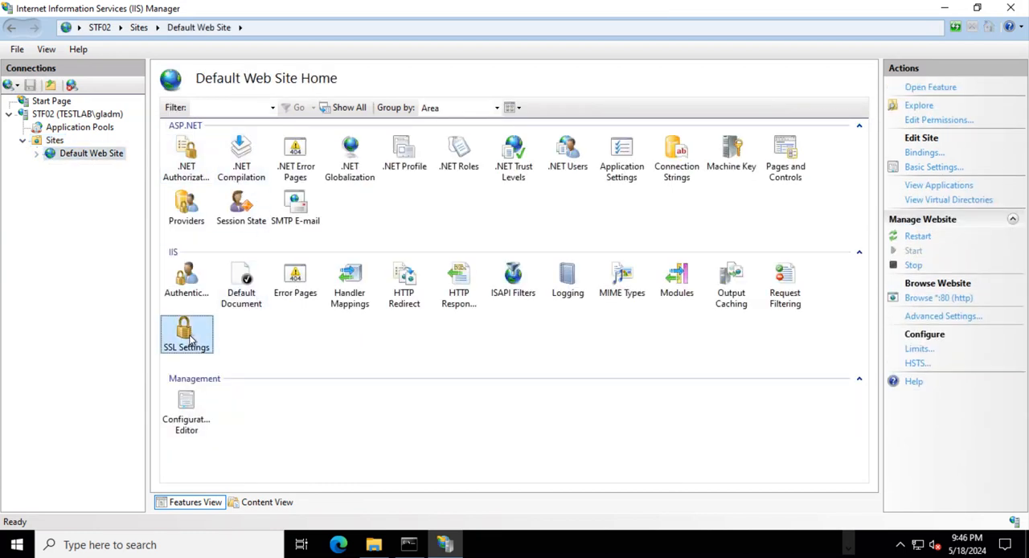
left_click(923, 153)
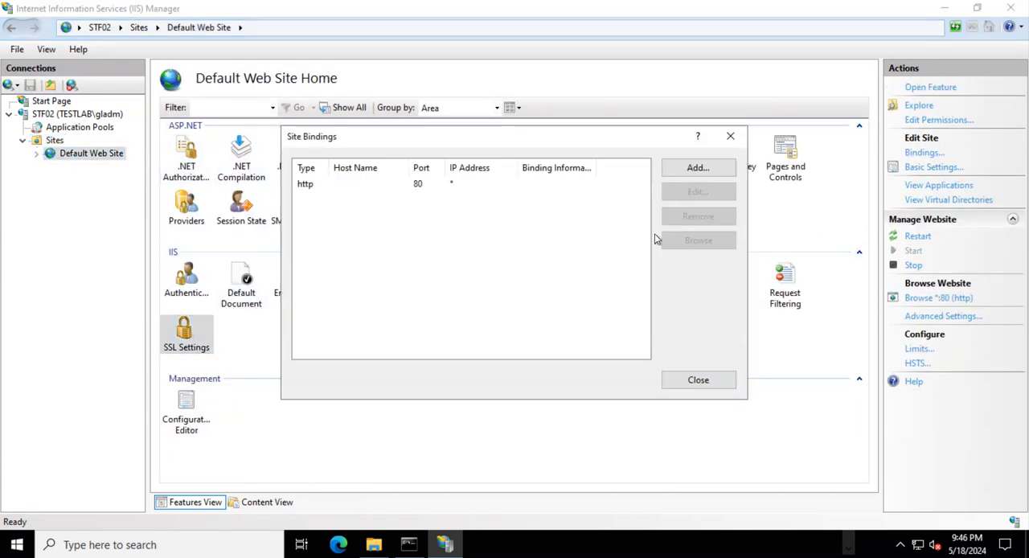
- Add an https binding on port 443 with the Gateway.testlab.com SSL certificate and close the site bindings
left_click(692, 167)
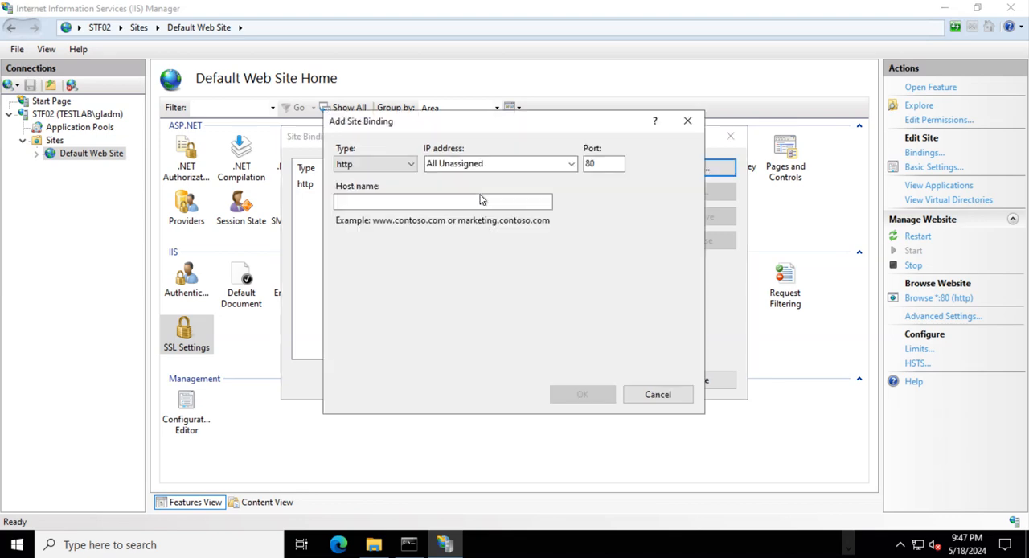
left_click(372, 164)
left_click(358, 178)
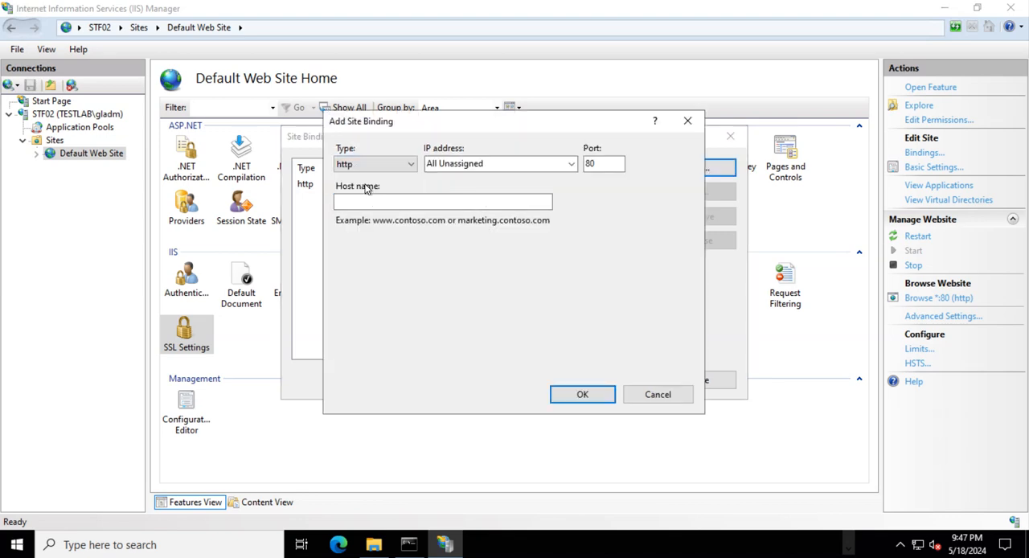
left_click(372, 164)
left_click(366, 190)
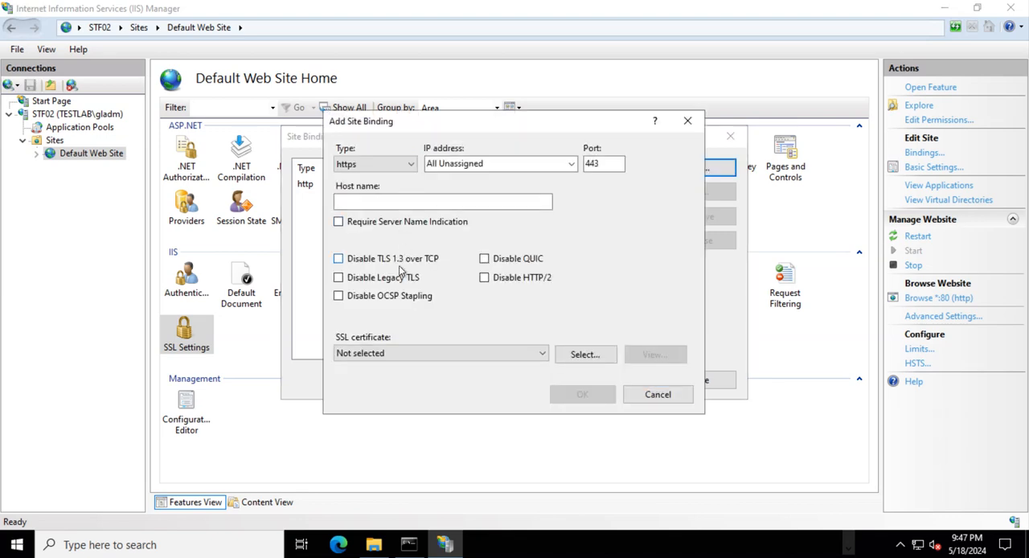
left_click(373, 355)
left_click(378, 378)
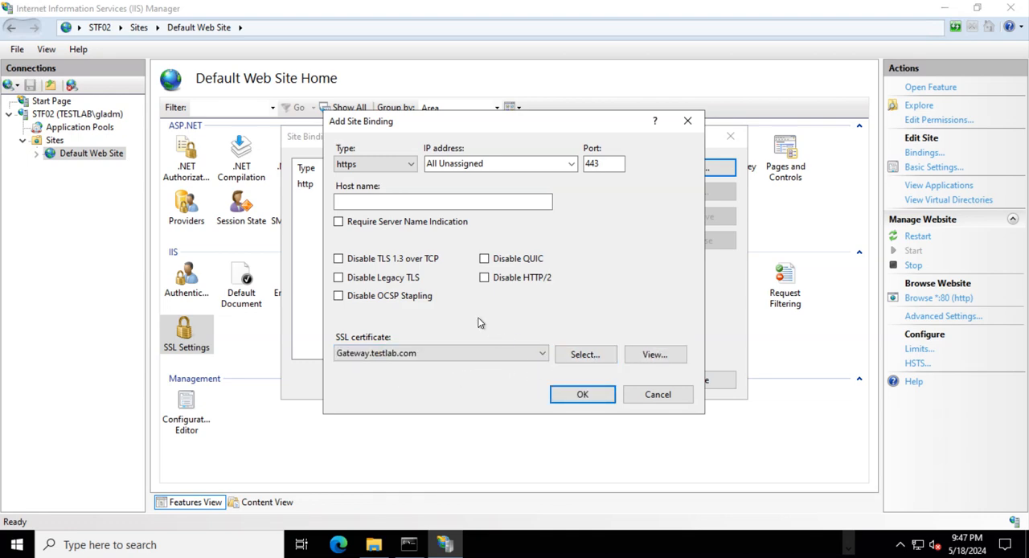
left_click(580, 392)
left_click(667, 378)
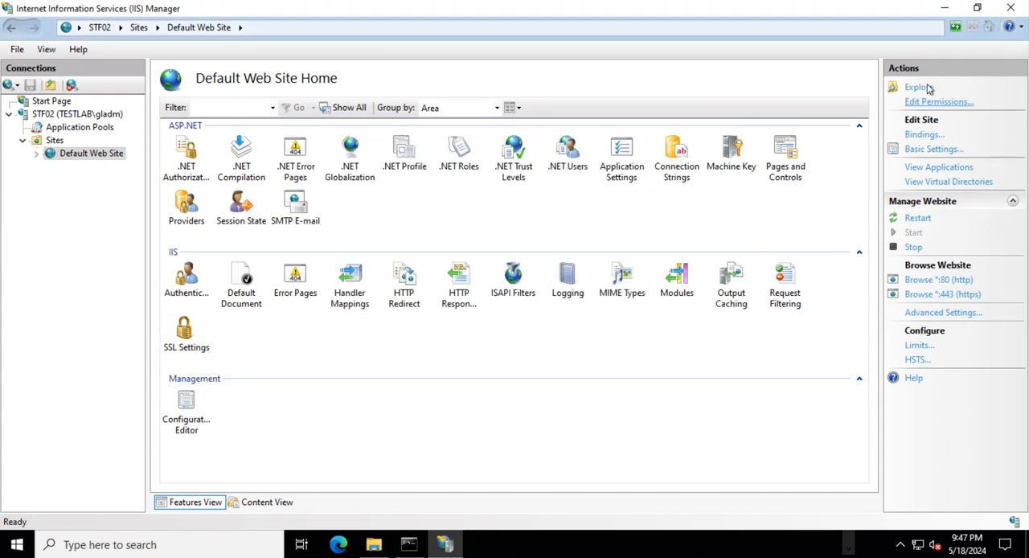
- Close IIS Manager and open the Citrix StoreFront console on STF02, allowing it to make changes to the device
left_click(1010, 8)
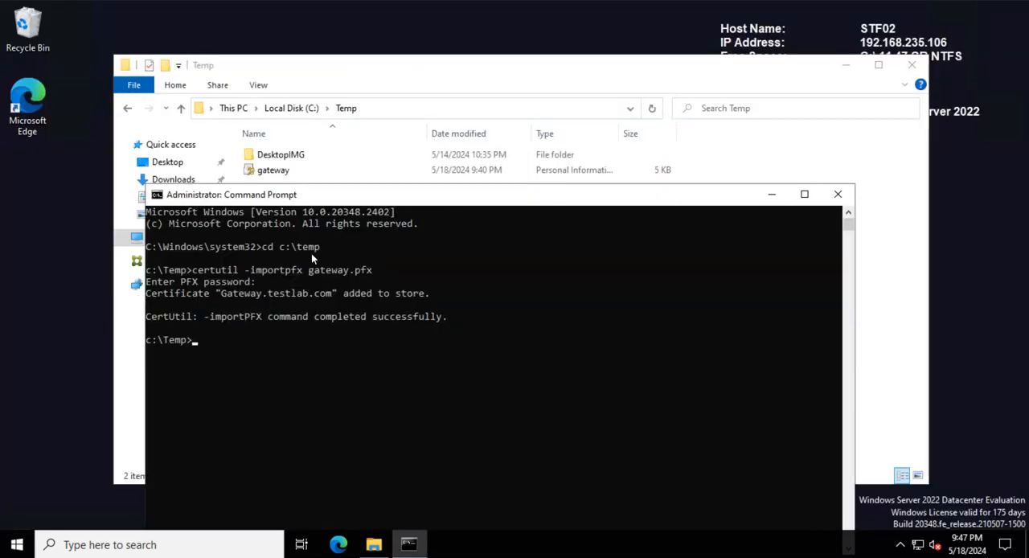
left_click(74, 366)
left_click(16, 544)
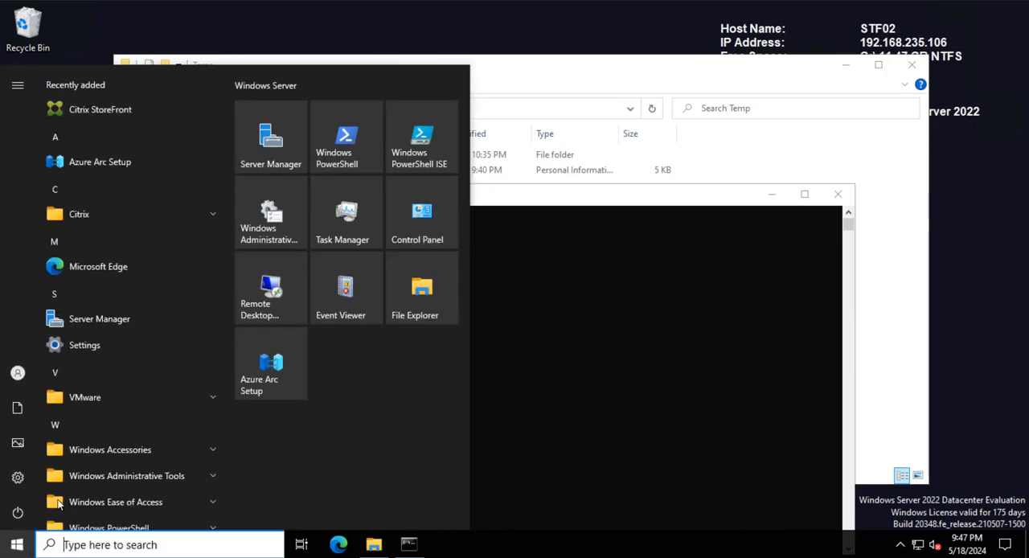
left_click(119, 112)
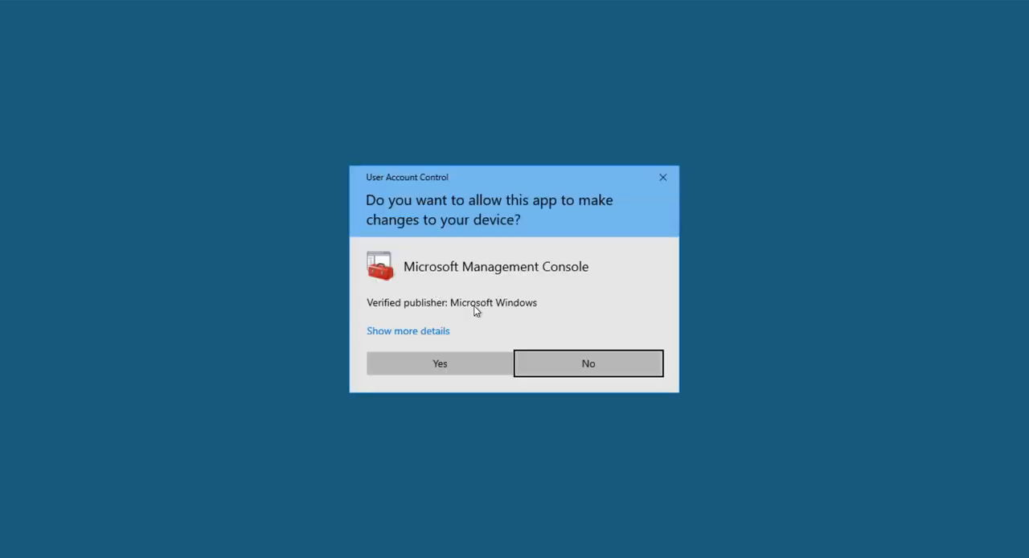
left_click(472, 362)
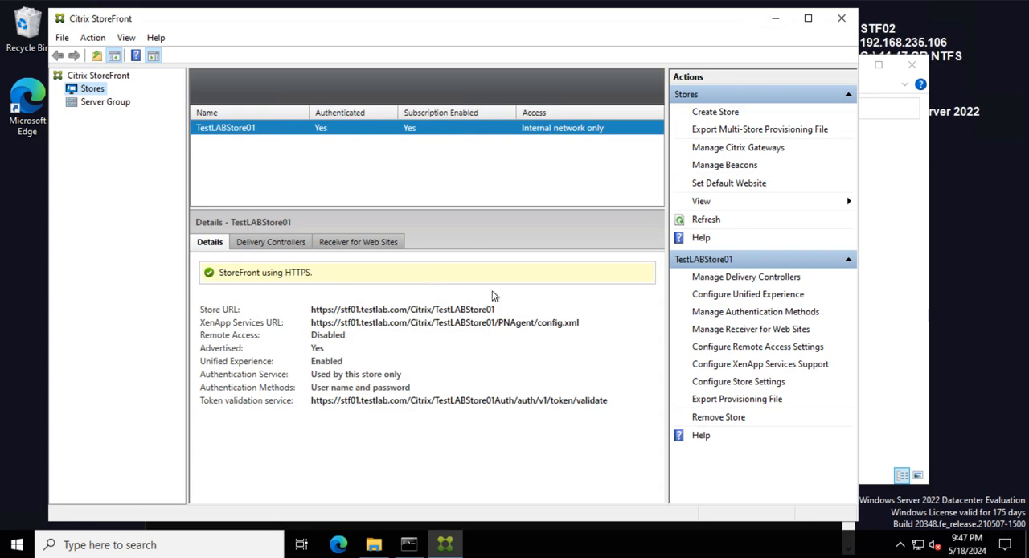
- Show the Receiver for Web Sites of TestLABStore01 and copy the site's URL
left_click(378, 241)
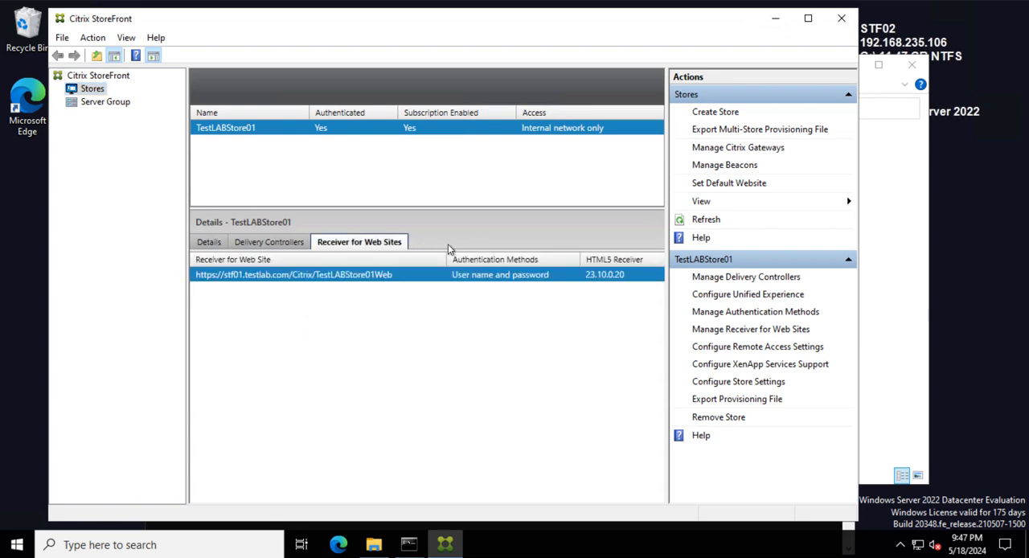
right_click(318, 274)
left_click(374, 286)
- Switch to the MCSCLONE01 machine, open Microsoft Edge and go through its first-run setup pages to start browsing
left_click(17, 202)
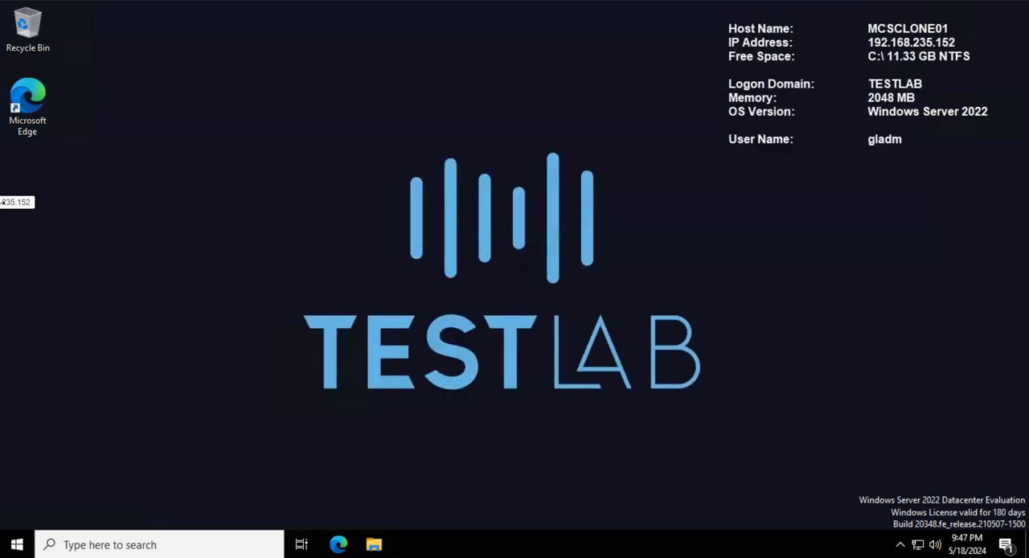
left_click(350, 532)
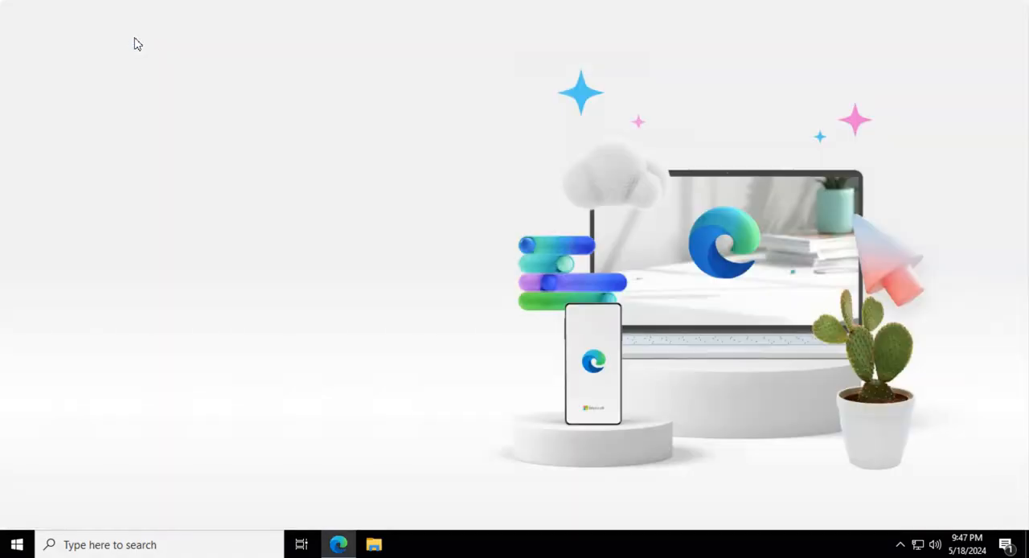
left_click(219, 446)
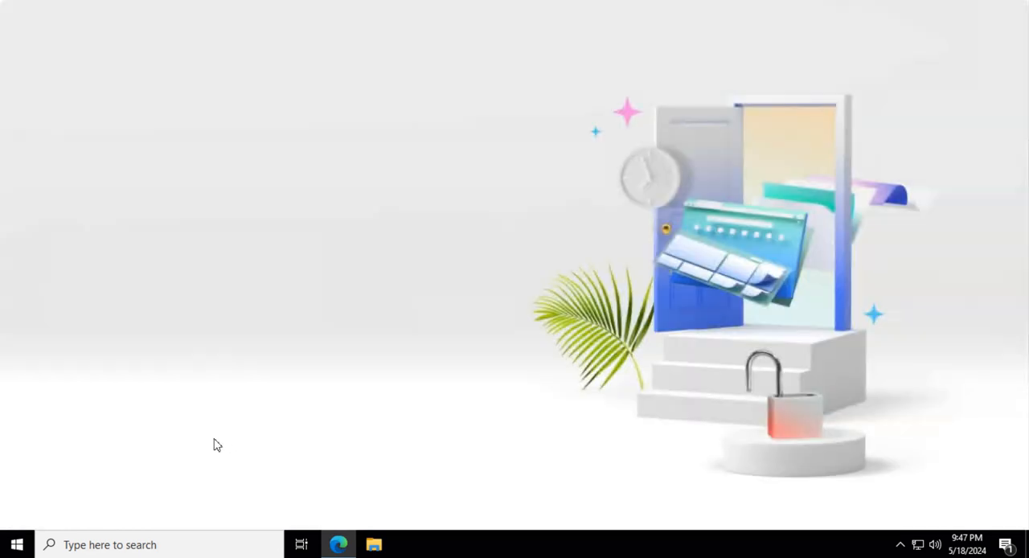
left_click(152, 451)
left_click(164, 456)
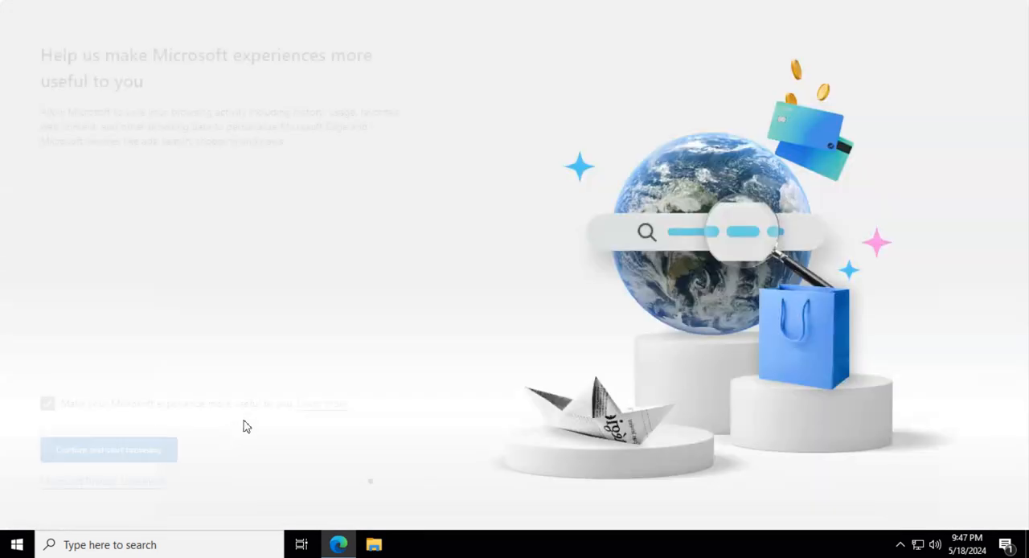
left_click(126, 454)
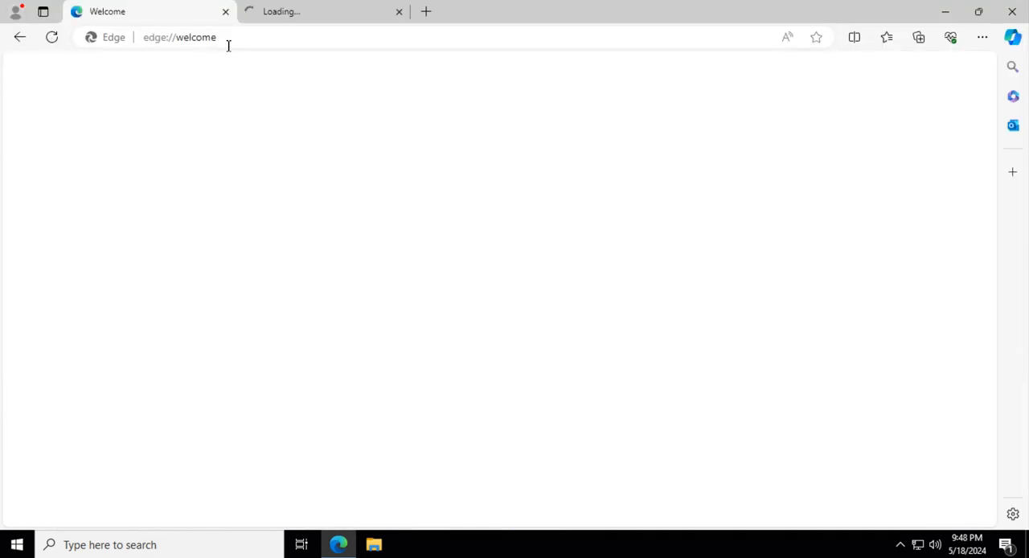
left_click(304, 44)
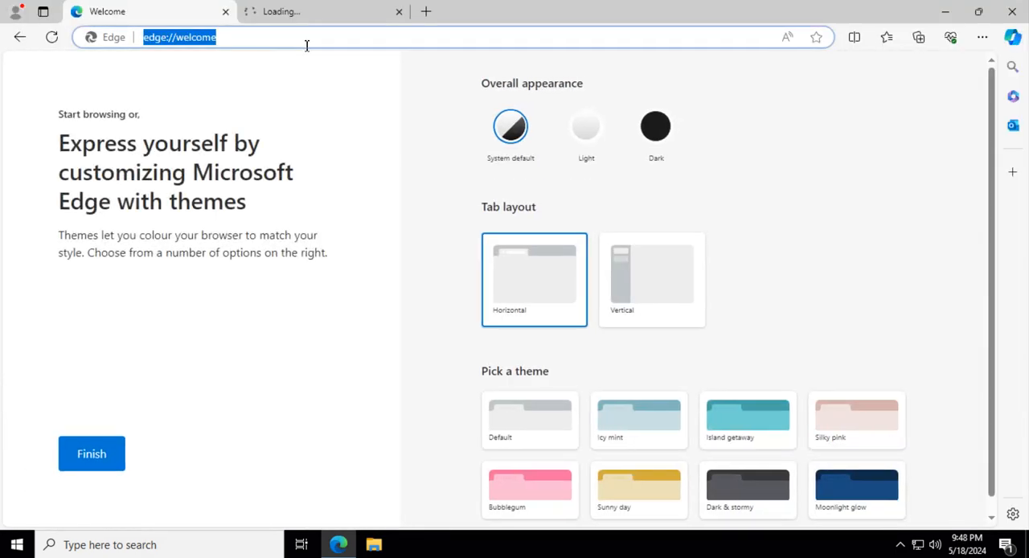
type("https://stf01.testlab.com/Citrix/TestLABStore01Web")
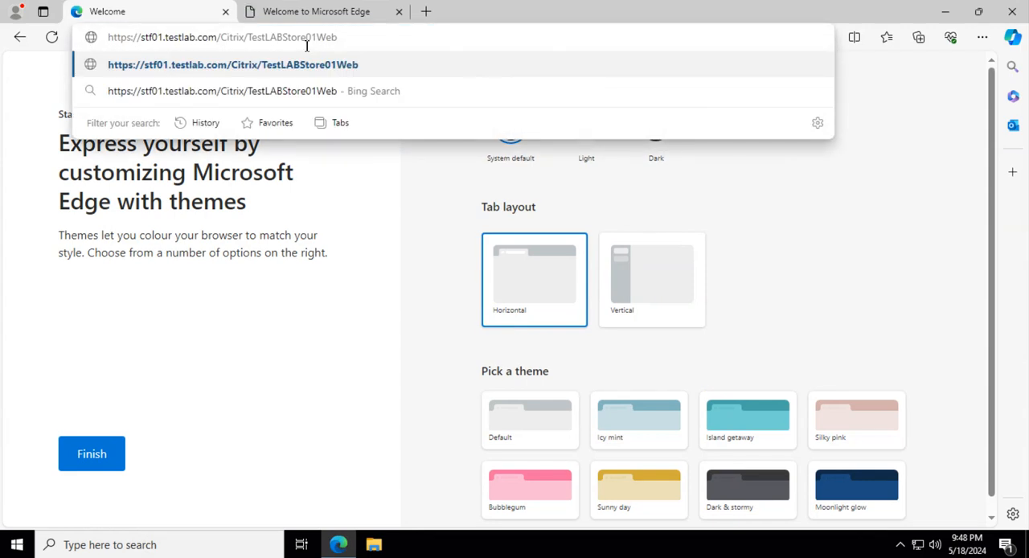
key("Return")
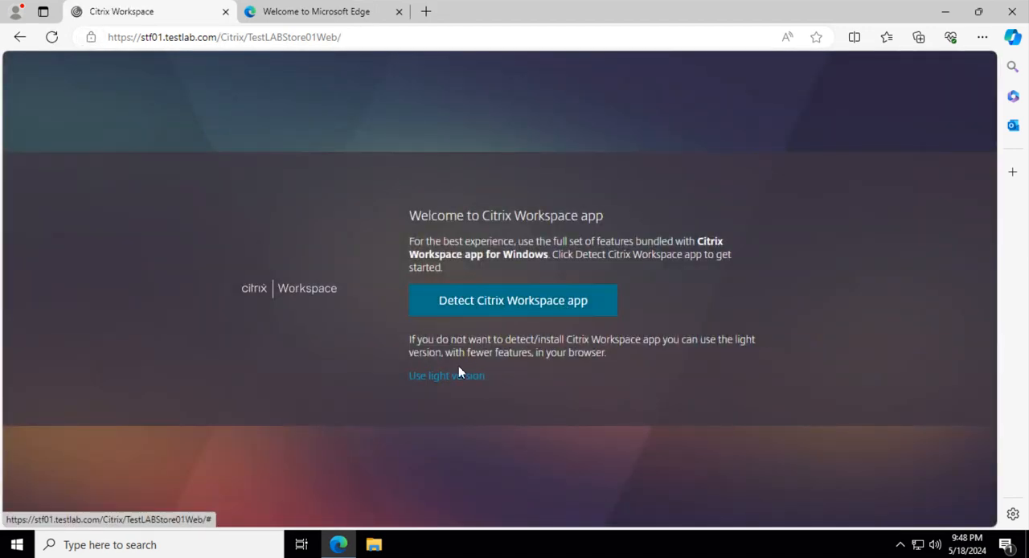
- Start the Citrix Workspace app detection, agree with the license agreement and choose that the app is already installed
left_click(484, 304)
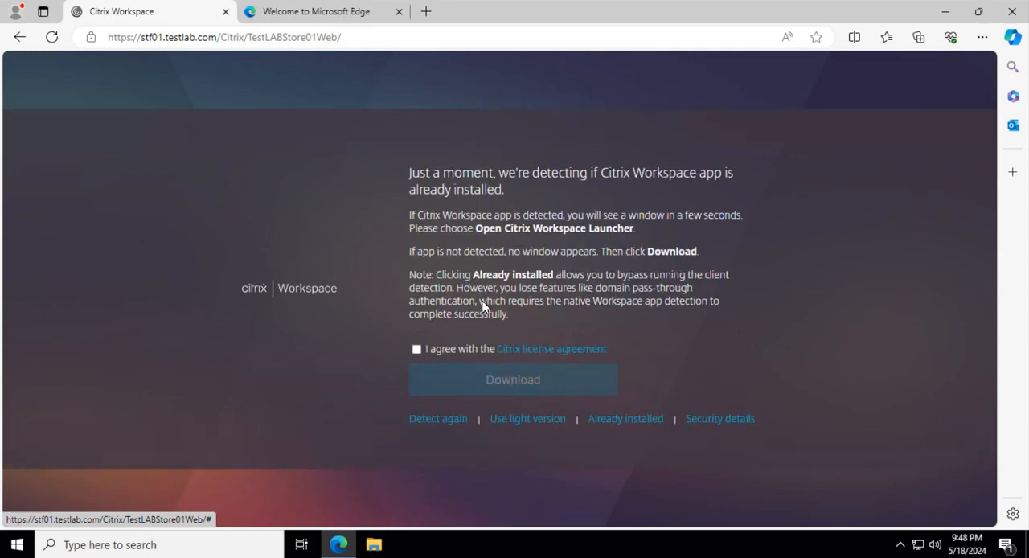
left_click(417, 349)
left_click(615, 420)
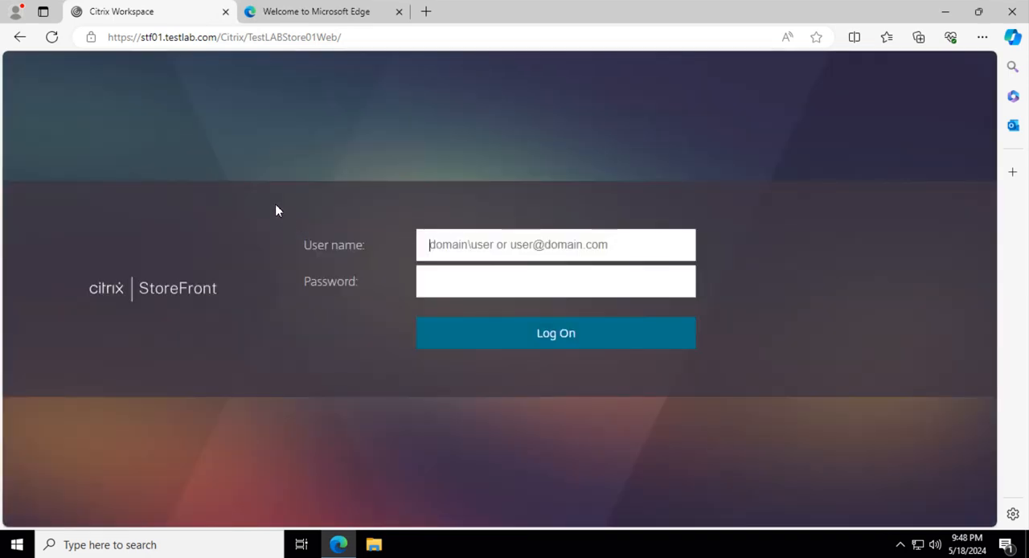